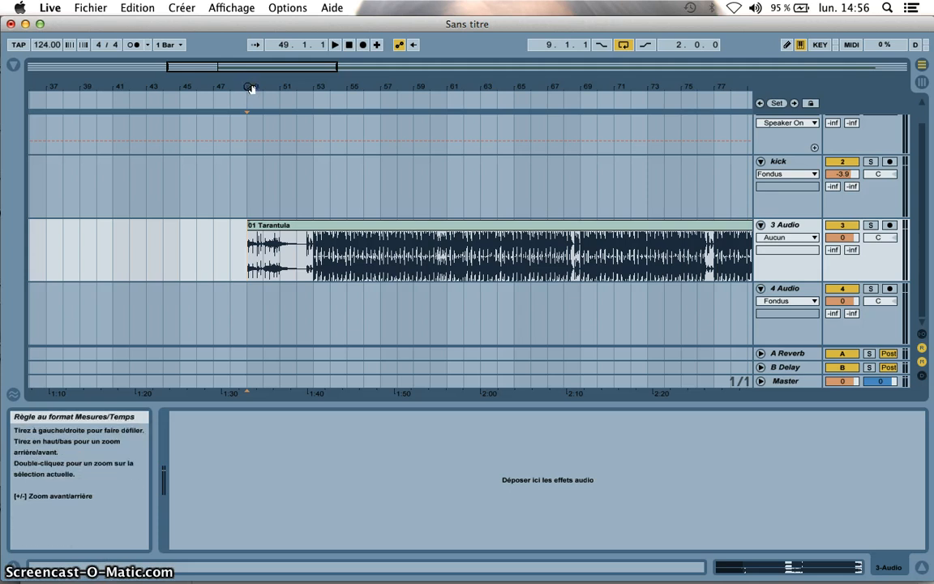
Play the 01 Tarantula clip from bar 50 to hear its kick and bass.
drag(250, 90, 251, 119)
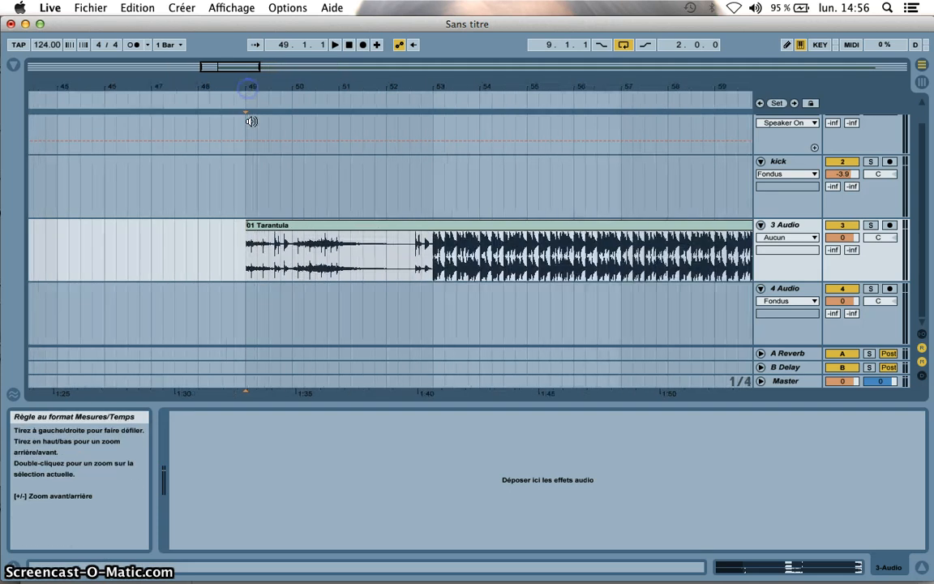
click(245, 261)
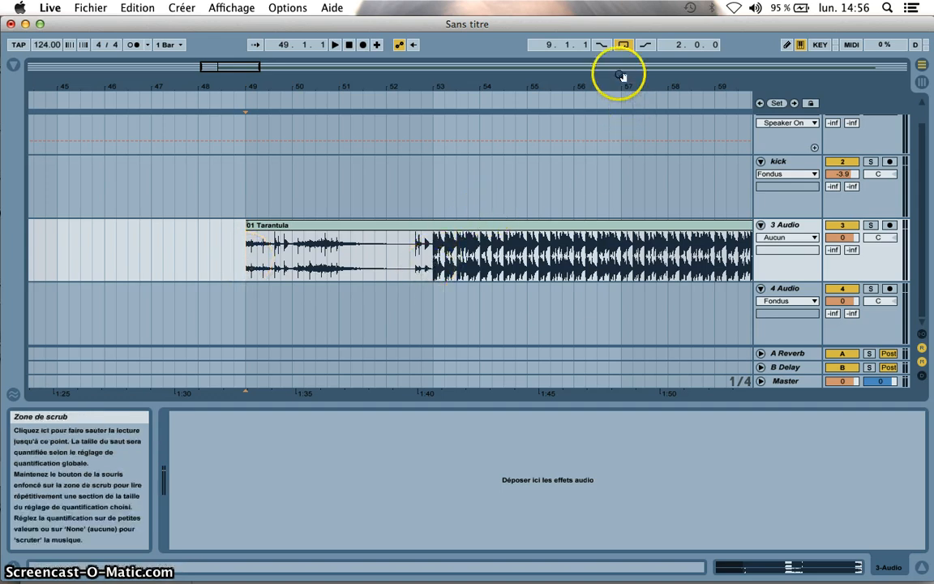
drag(623, 89, 623, 88)
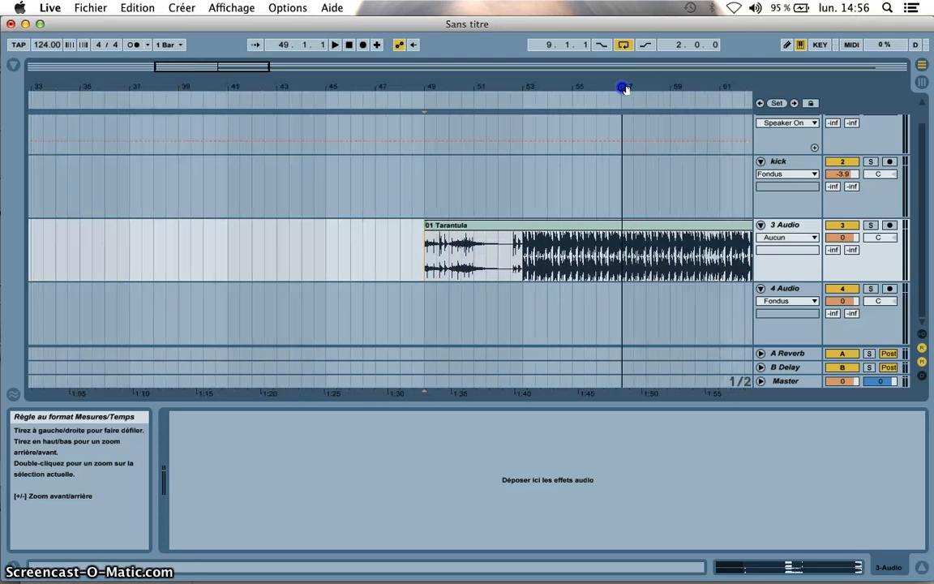
scroll(559, 246, right, 5)
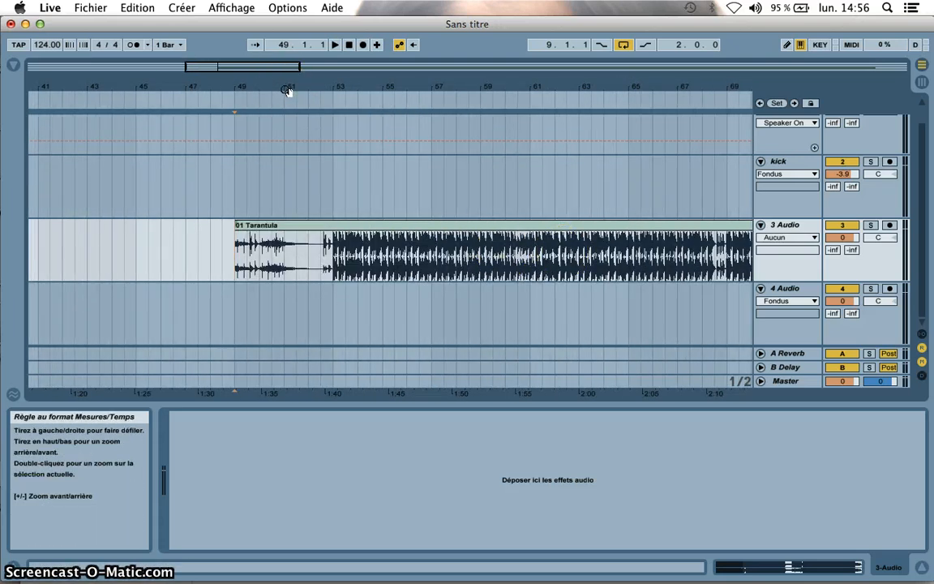
click(232, 244)
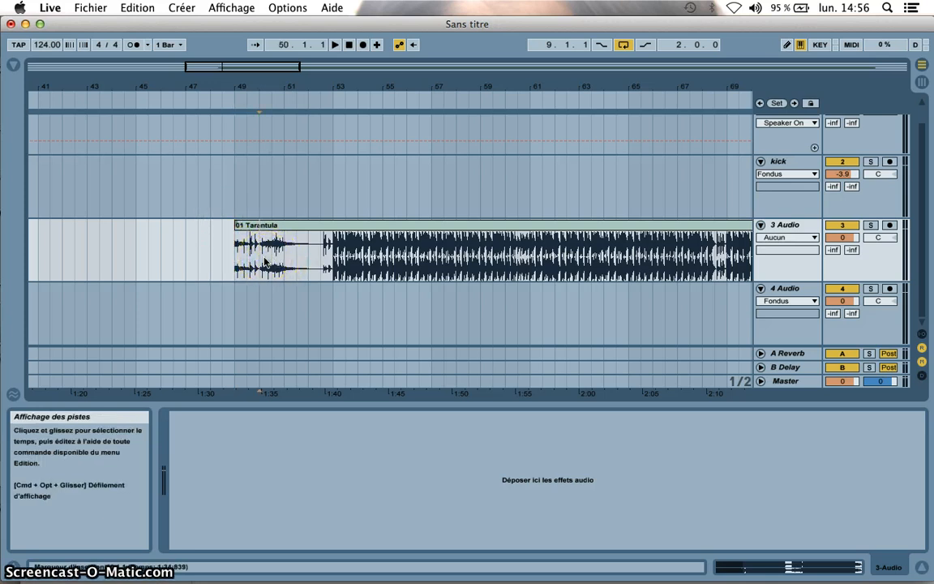
key(space)
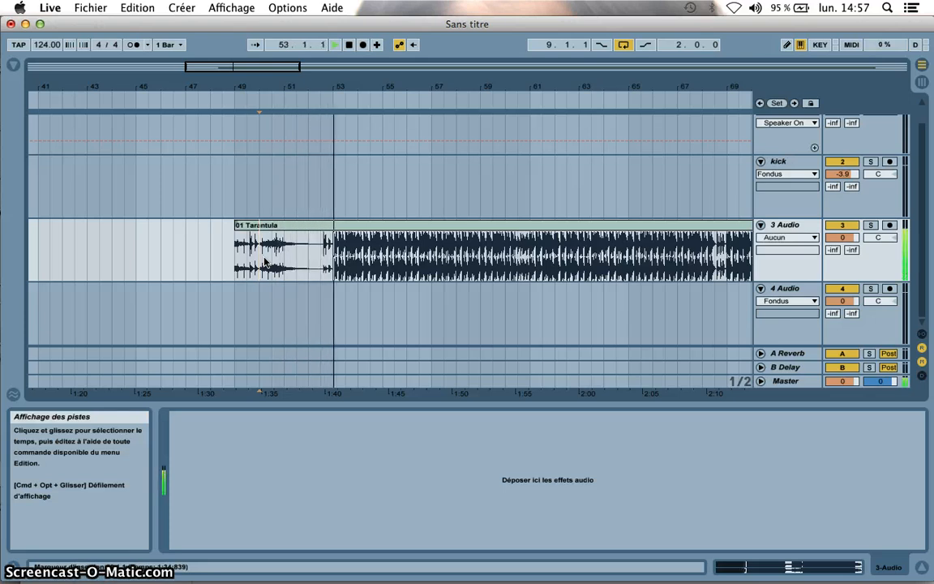
Lower the volume of the 3 Audio track to -1.9 dB and stop playback.
click(844, 237)
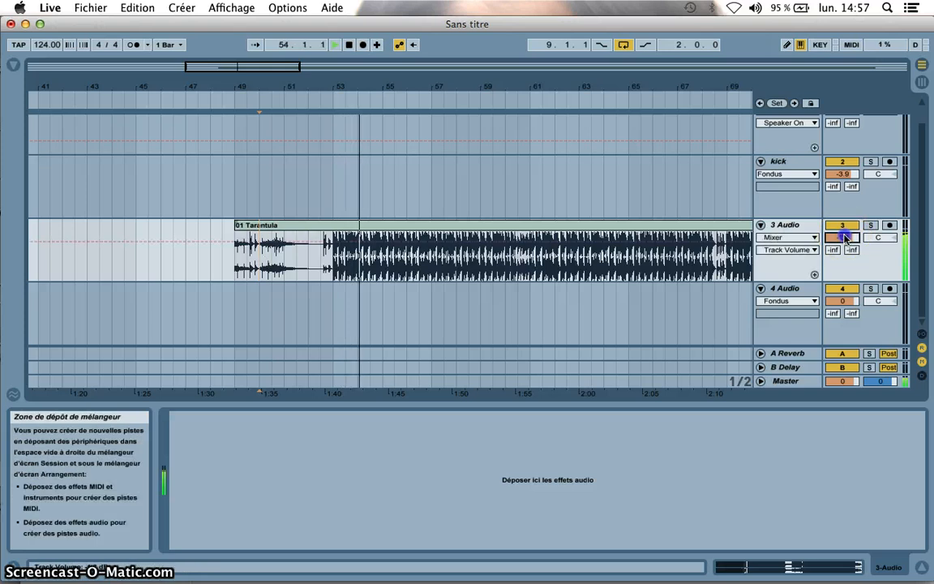
drag(844, 236, 845, 239)
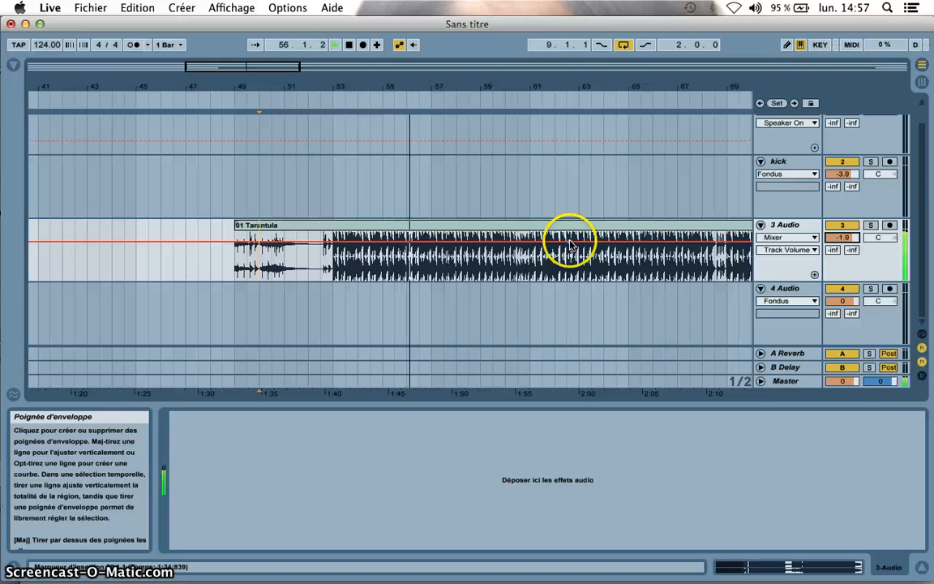
key(space)
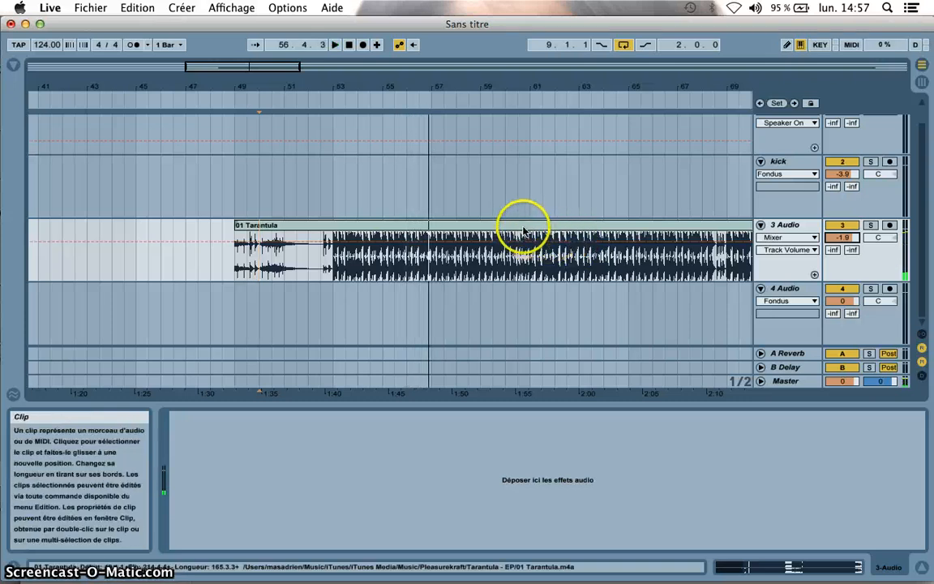
Delete the 01 Tarantula clip from the arrangement and remove the sc track.
click(524, 230)
key(BackSpace)
scroll(523, 230, left, 10)
scroll(523, 229, up, 2)
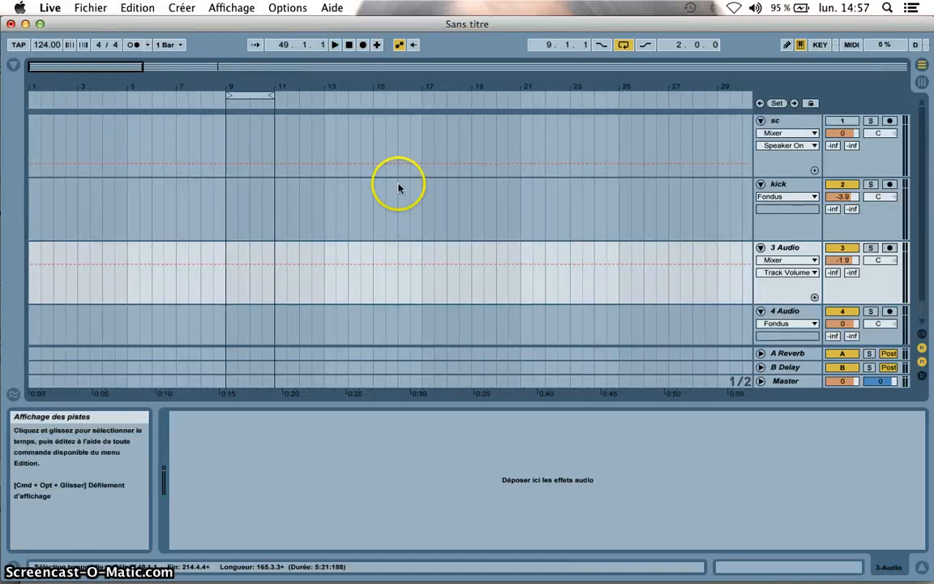
click(808, 120)
key(Delete)
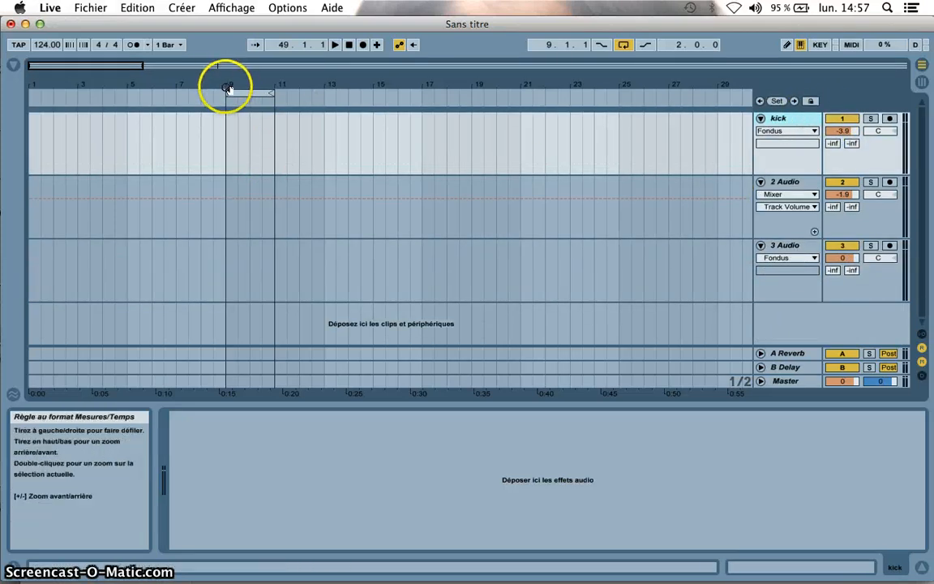
Audition the VMH1 Bassdrums samples in the SAMPLE folder one by one, from 149 through 133.
drag(226, 87, 309, 188)
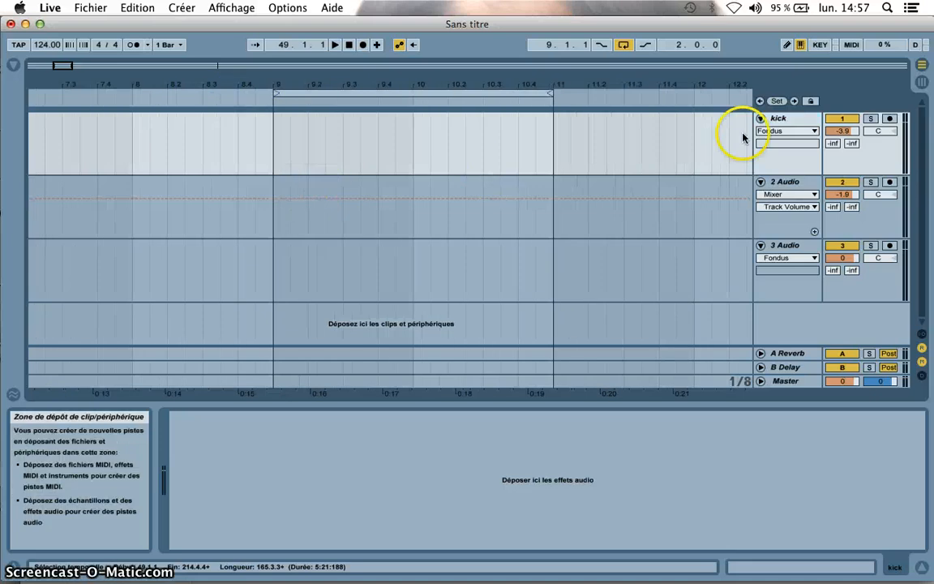
click(14, 65)
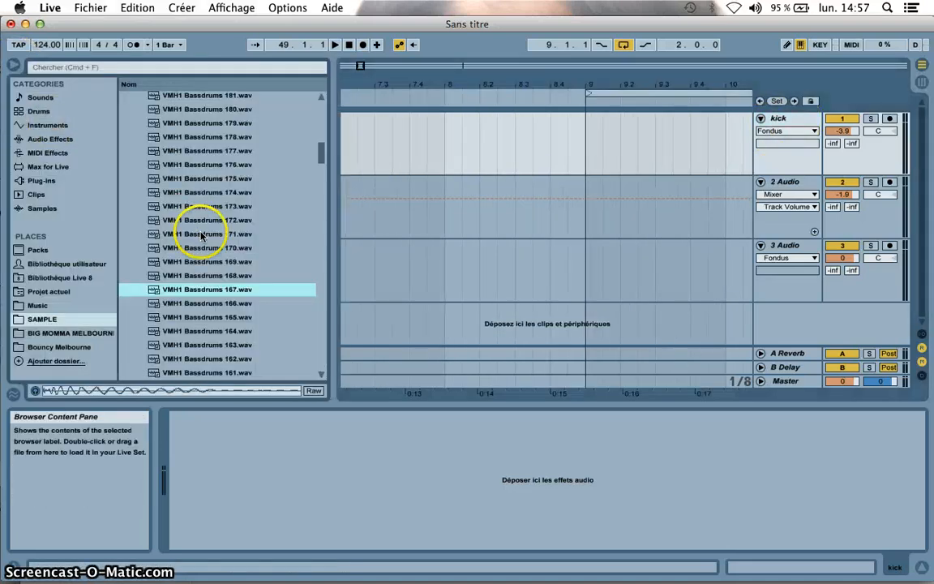
scroll(226, 229, down, 5)
scroll(225, 230, down, 2)
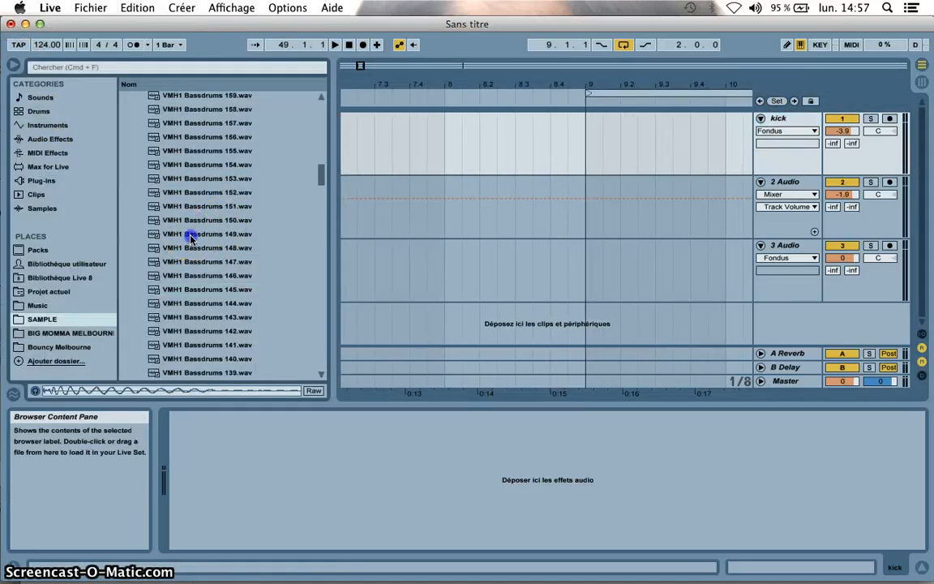
click(191, 238)
key(Down)
key(Down)
key(Down)
key(Down)
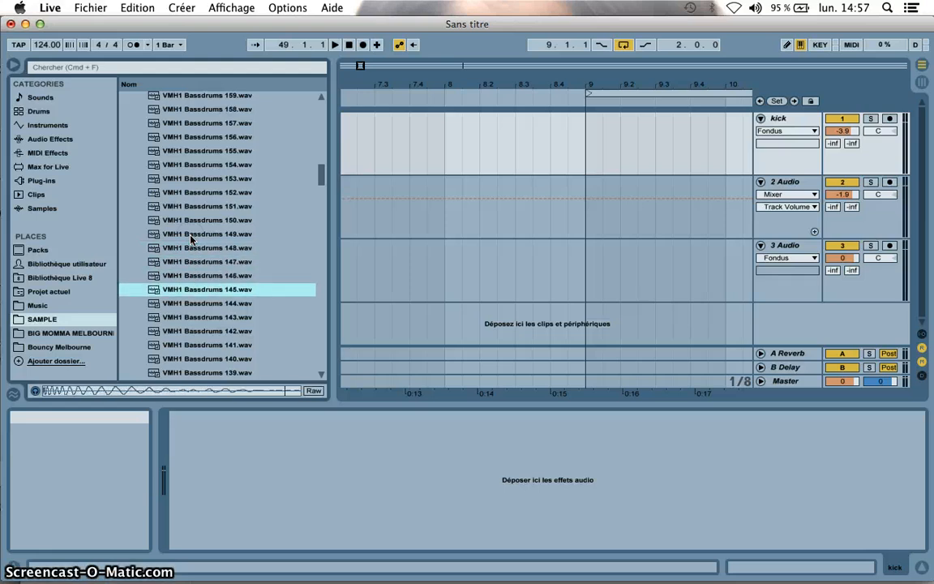
key(Down)
key(Down)
key(Down)
key(Down)
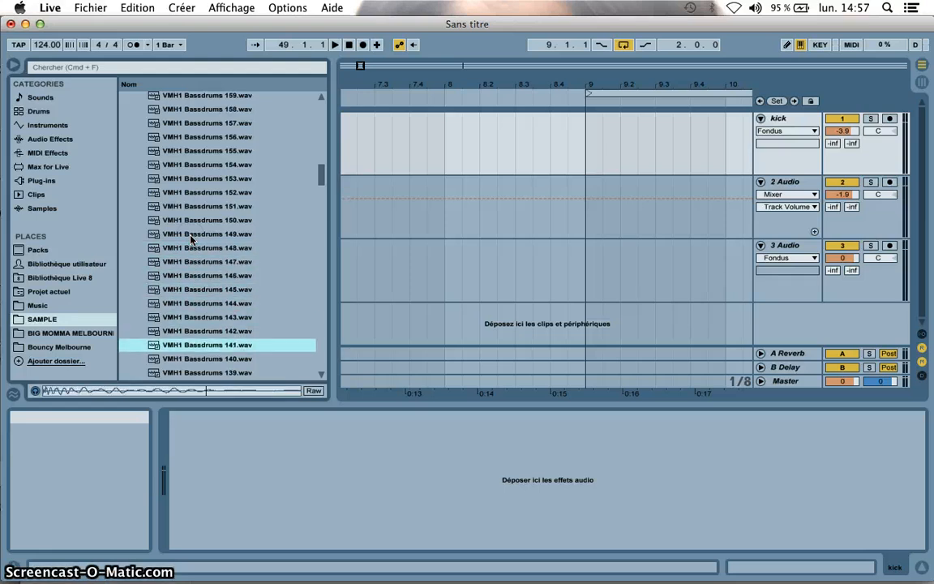
key(Down)
key(Down)
key(Down)
key(Down)
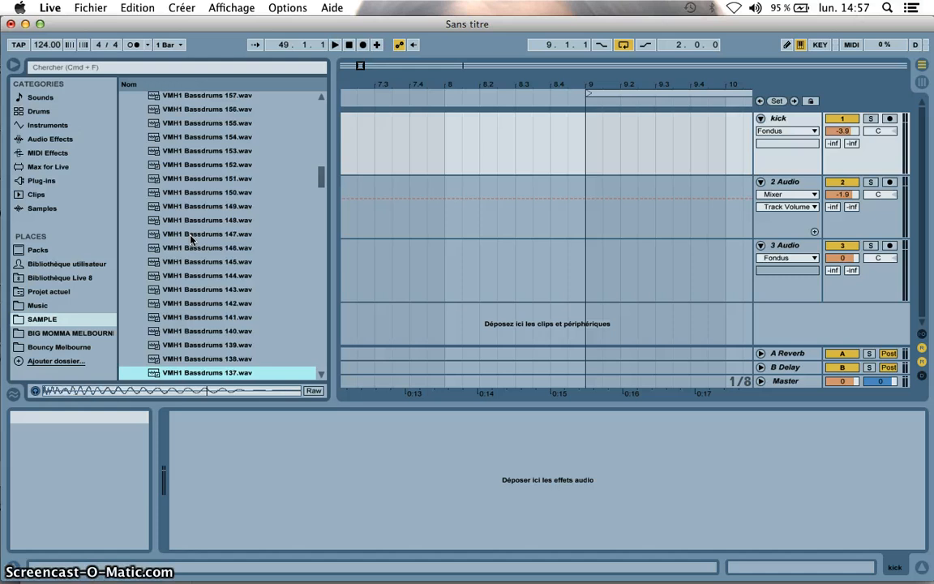
key(Down)
key(Down)
key(Down)
key(Down)
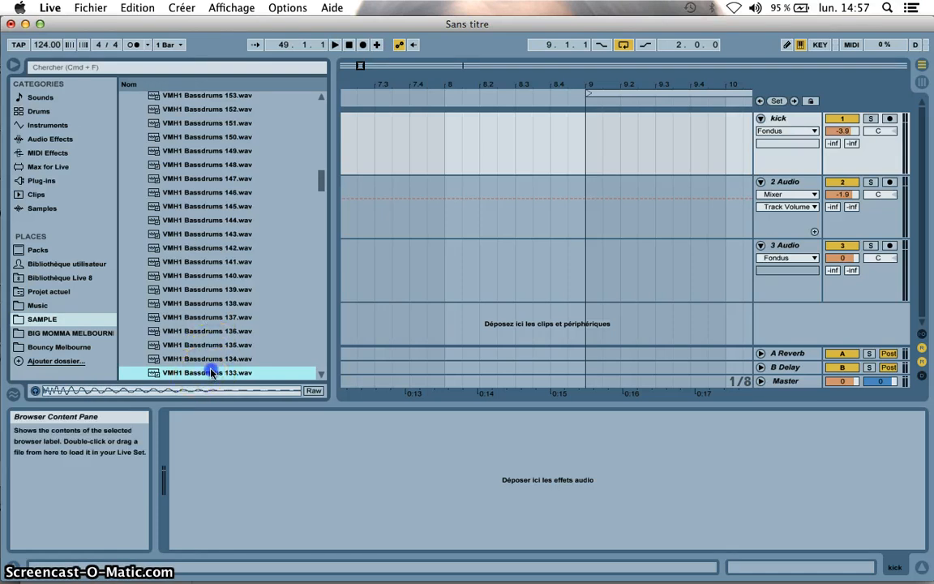
Place the sample VMH1 Bassdrums 133.wav on the kick track at the start of bar 9.
drag(211, 373, 592, 137)
drag(609, 83, 594, 78)
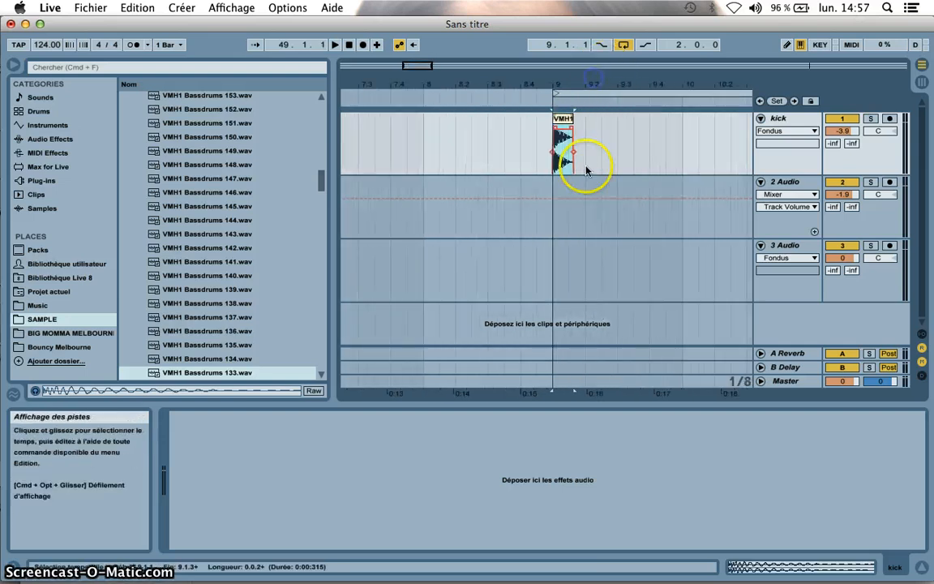
scroll(587, 168, right, 5)
scroll(587, 167, left, 3)
Examine the kick sample's length against the first beat of bar 9.
click(482, 144)
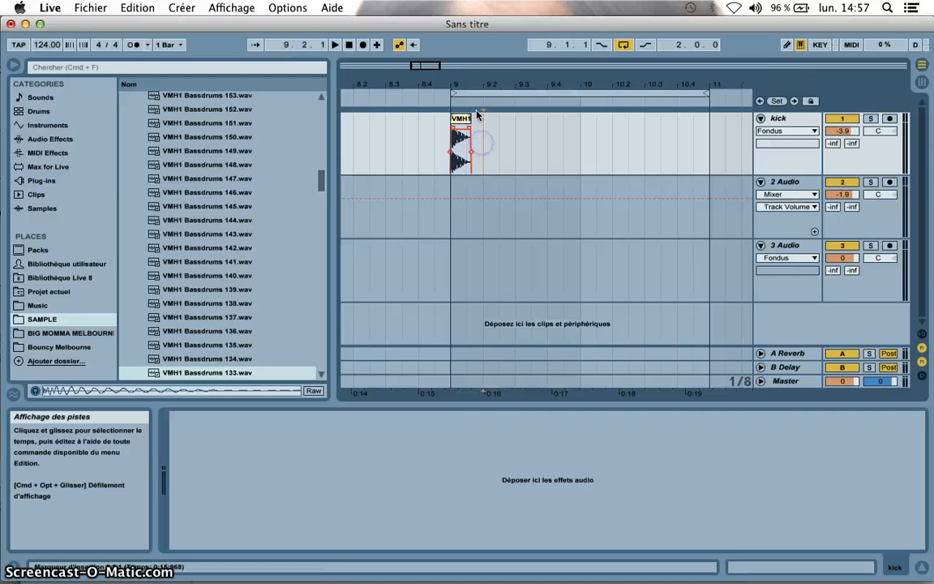
drag(470, 83, 463, 88)
click(434, 212)
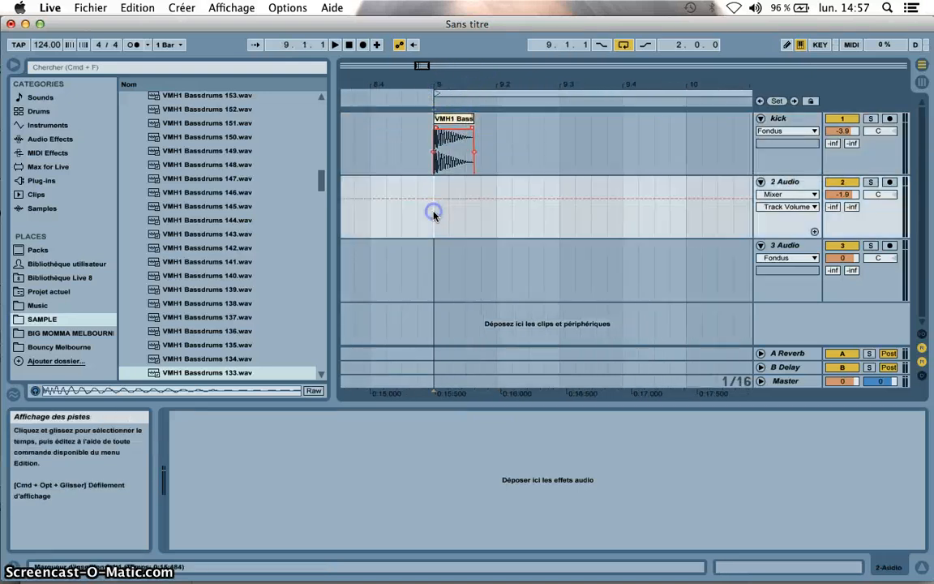
drag(501, 132, 439, 138)
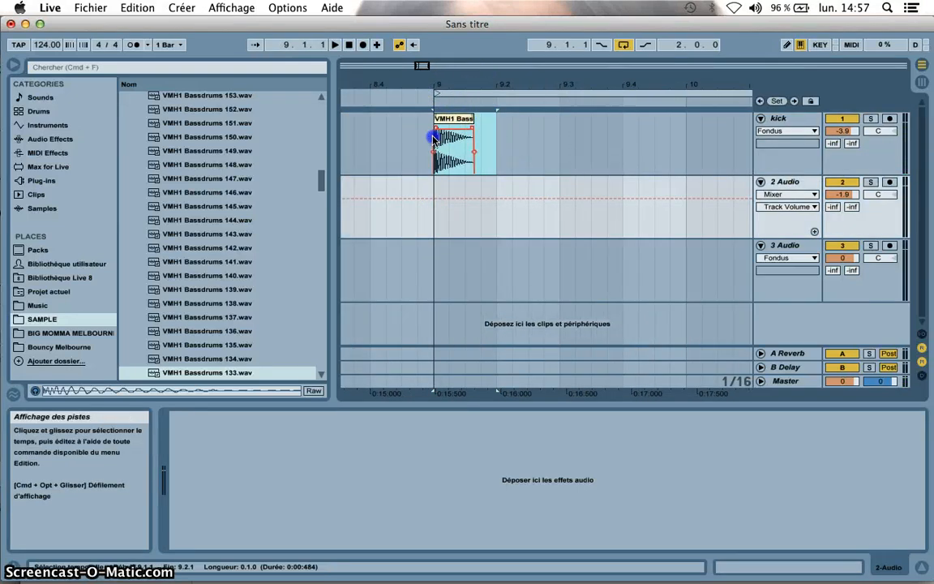
click(497, 142)
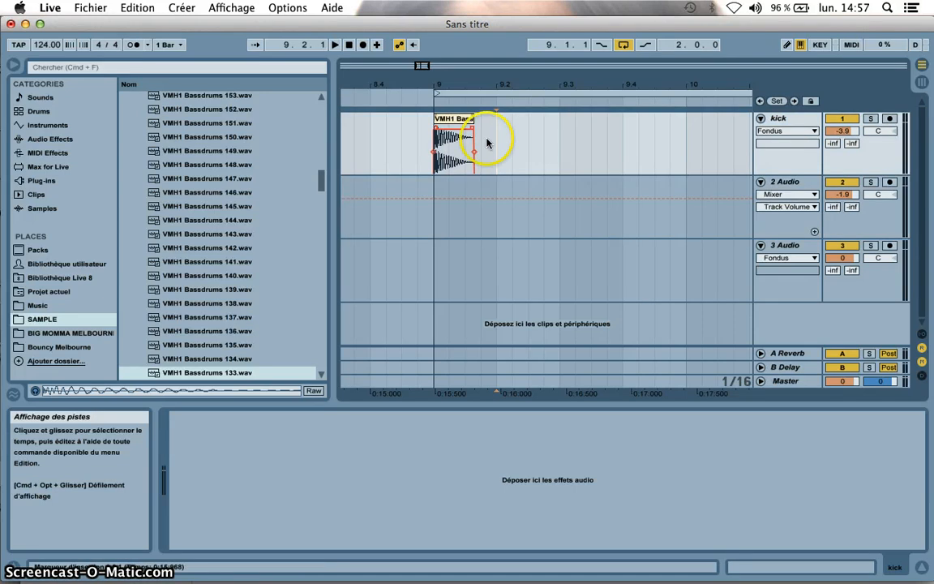
Play the VMH1 Bassdrums 133 clip from the start of bar 9 and stop after the hit.
click(449, 121)
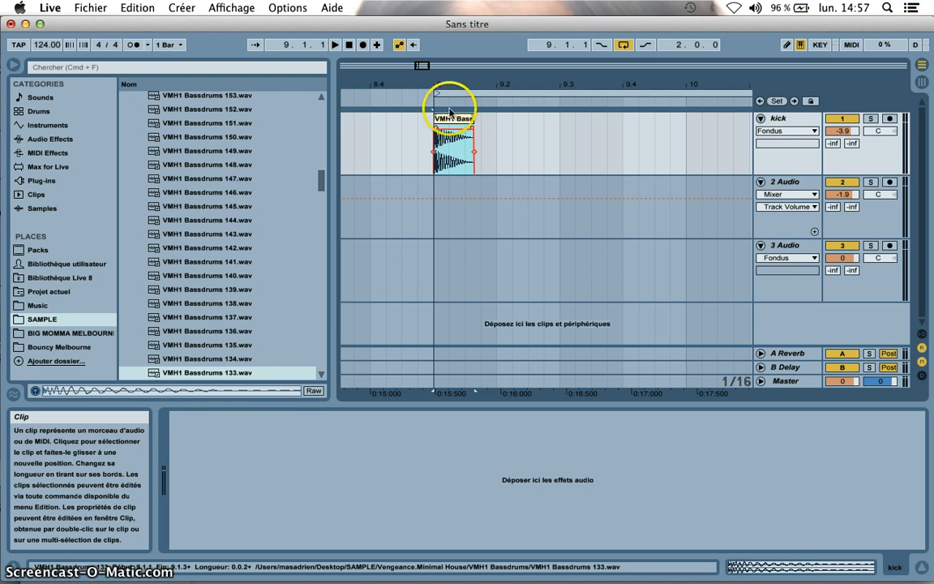
drag(437, 84, 442, 98)
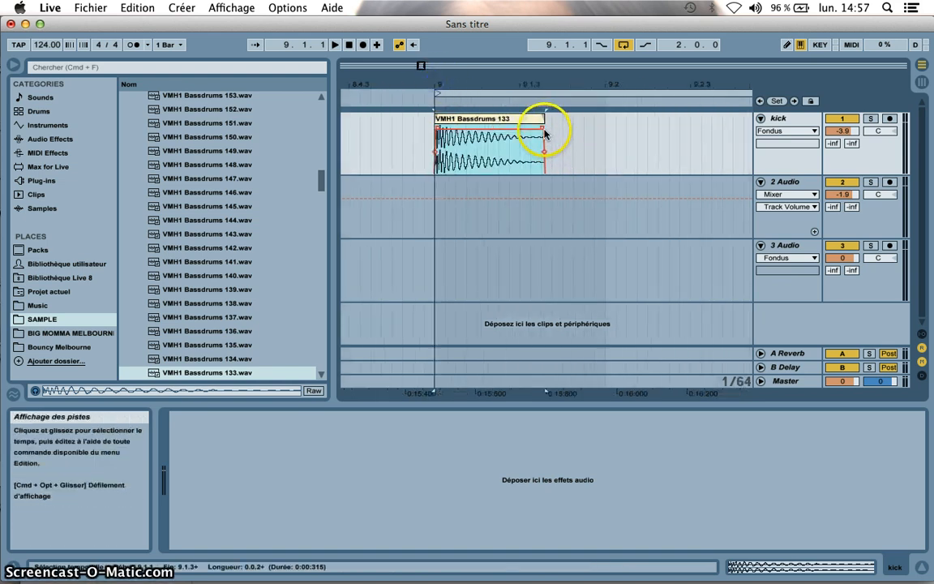
click(437, 222)
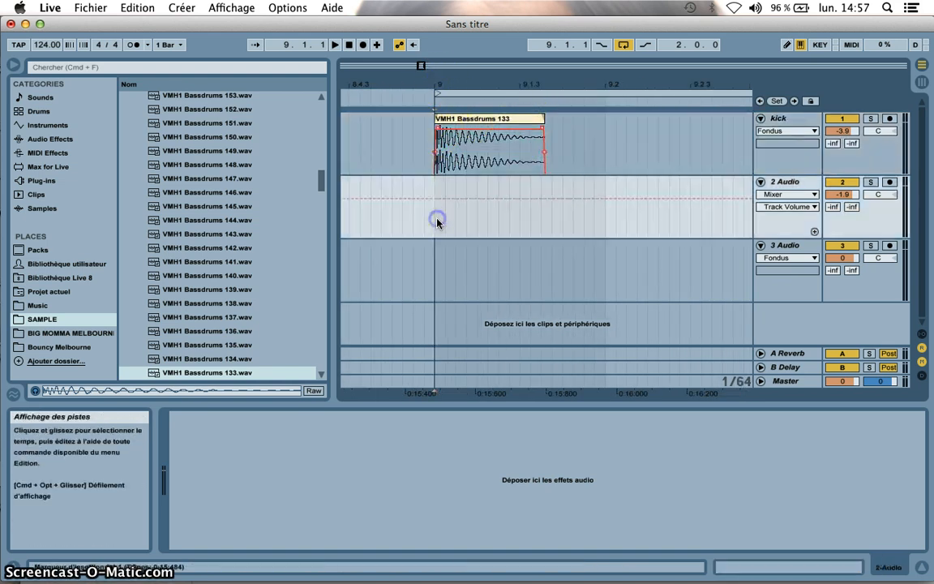
key(space)
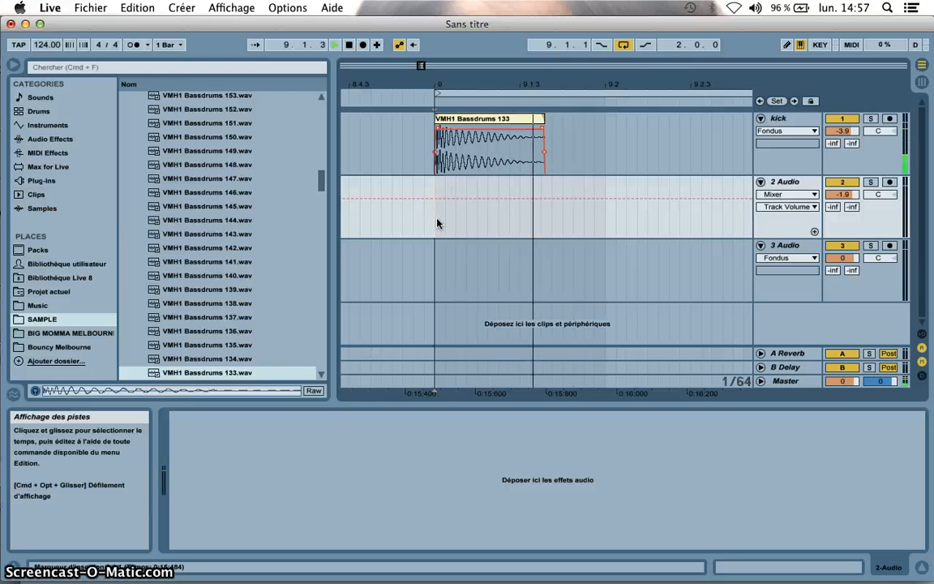
click(438, 122)
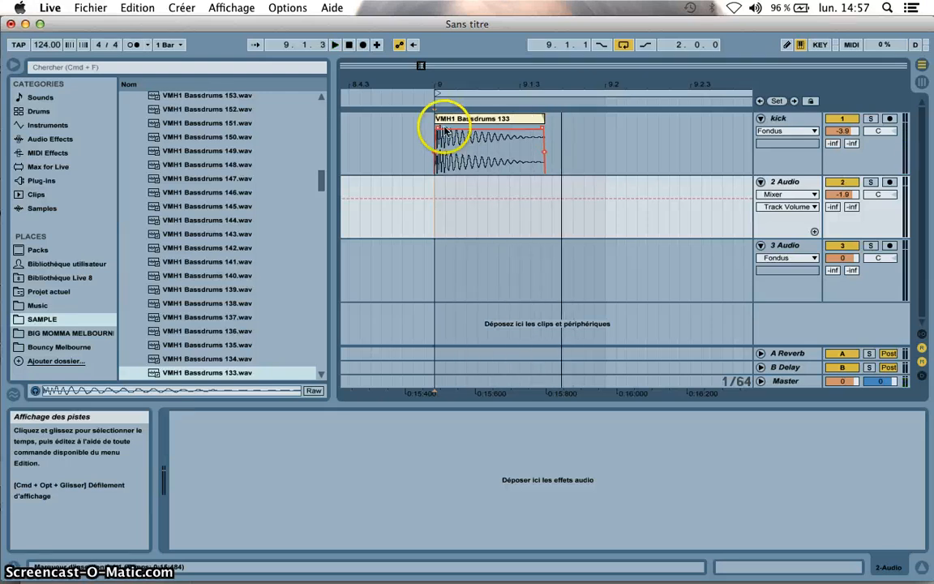
Adjust the fade-in at the start of the VMH1 Bassdrums 133 clip and listen to it from bar 9.
click(449, 128)
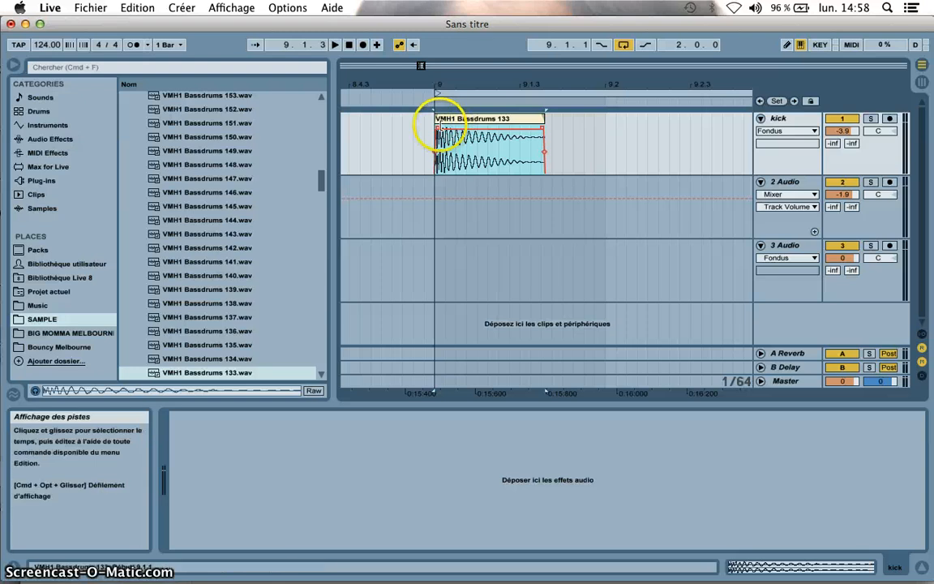
click(439, 134)
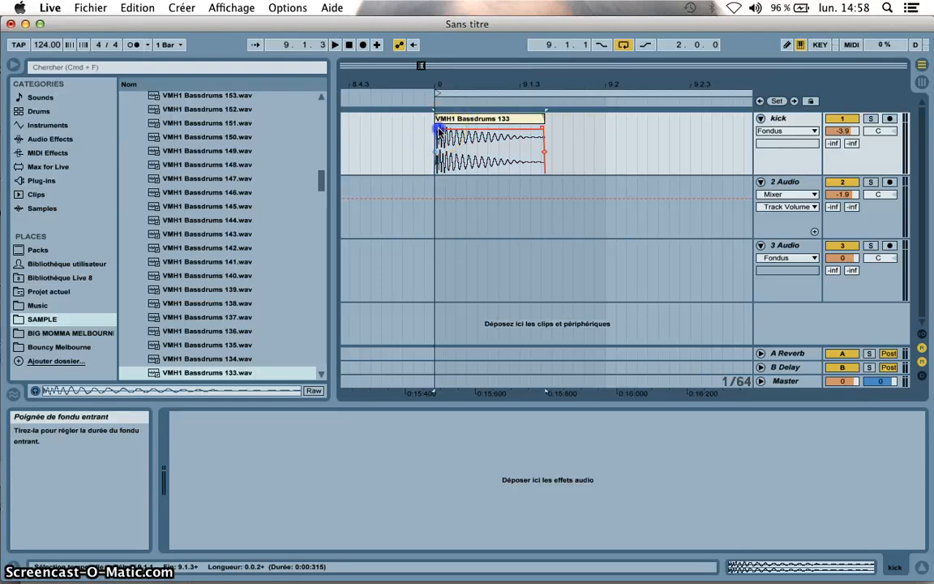
click(435, 219)
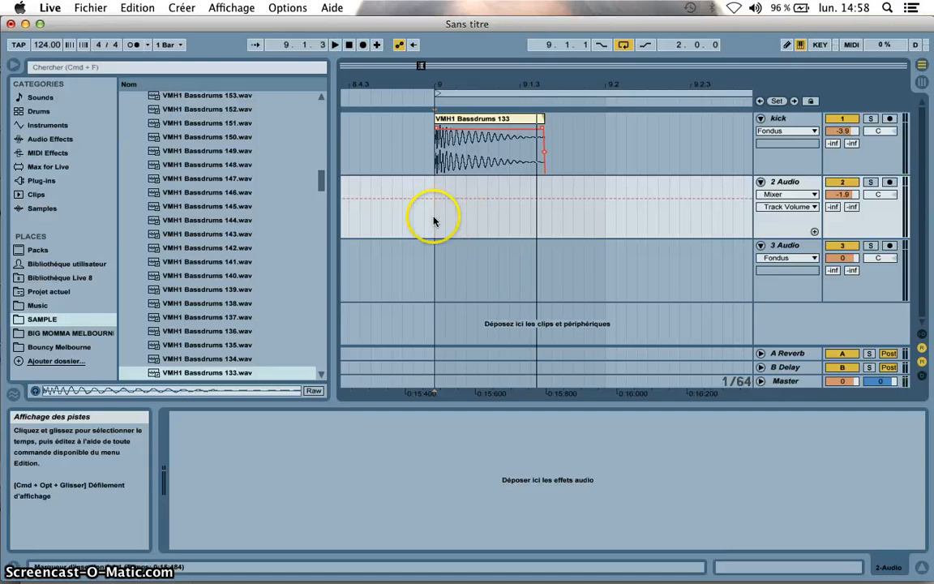
click(434, 221)
key(space)
key(space)
key(space)
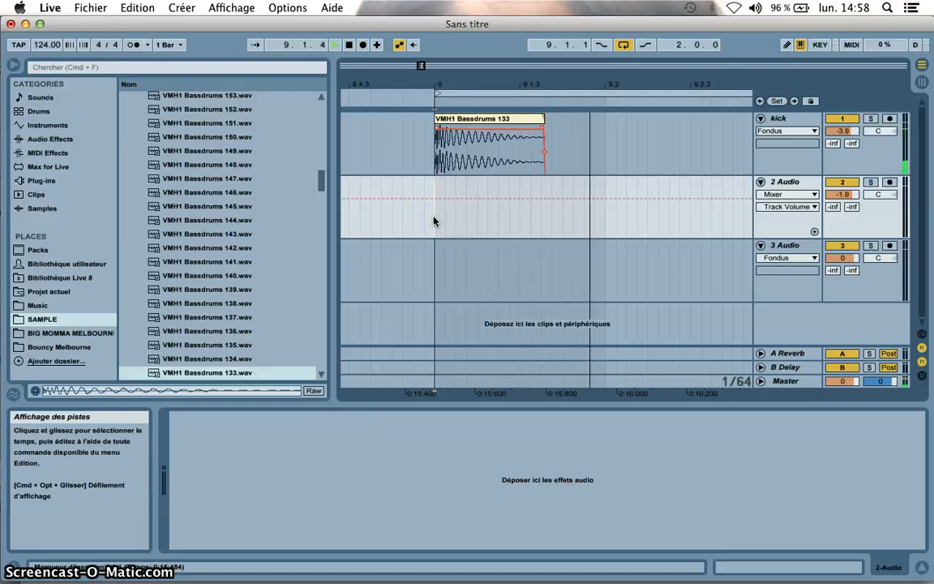
Try a slightly longer fade-in on the kick clip and replay it from bar 9 to compare the attack.
click(453, 134)
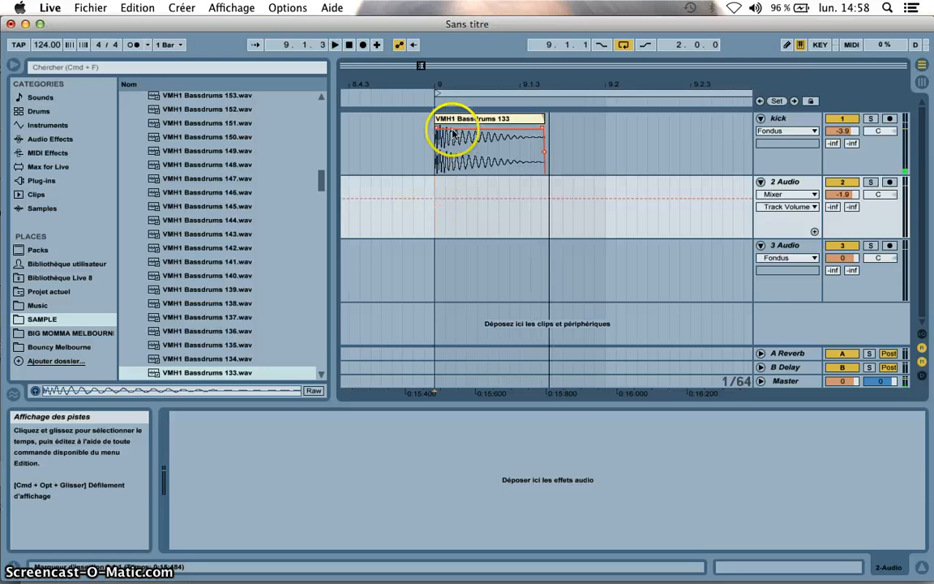
click(438, 130)
key(space)
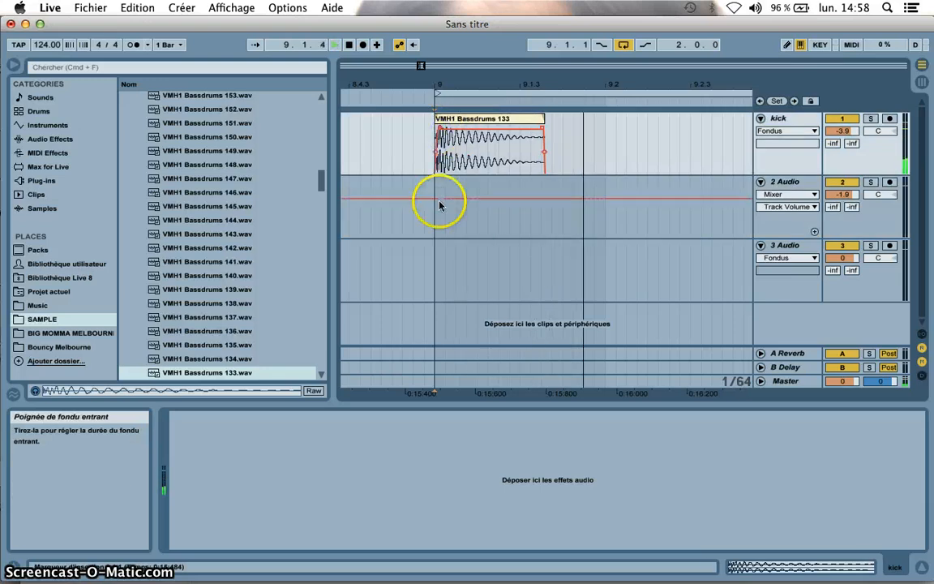
key(space)
key(space)
key(space)
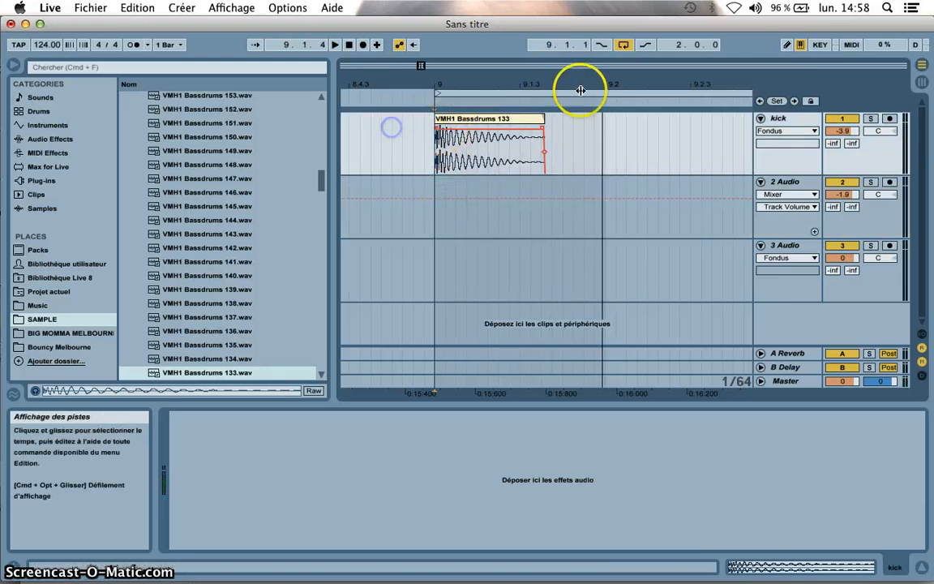
Select the first beat of bar 9 on the kick track and duplicate it seven times to fill bars 9 and 10.
drag(580, 86, 405, 85)
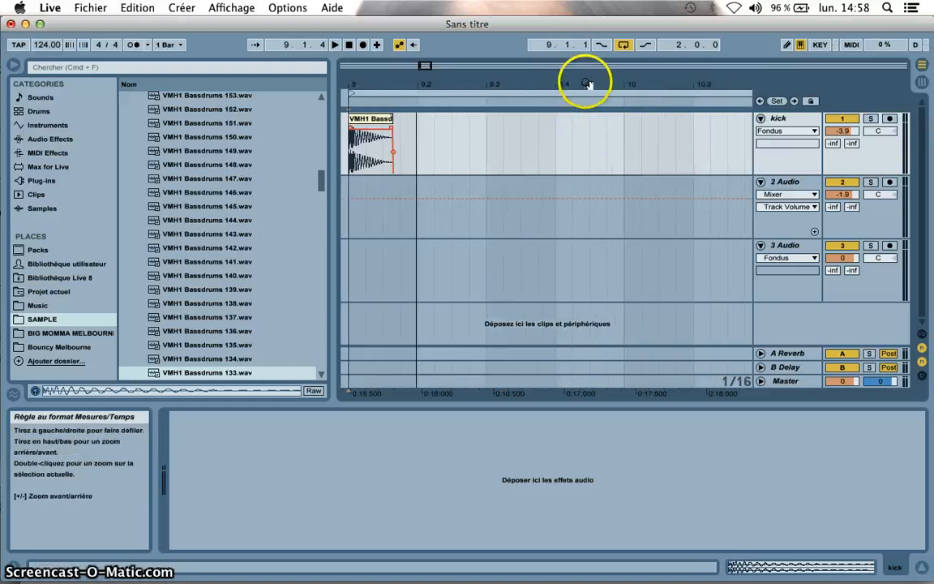
drag(588, 84, 586, 65)
click(498, 138)
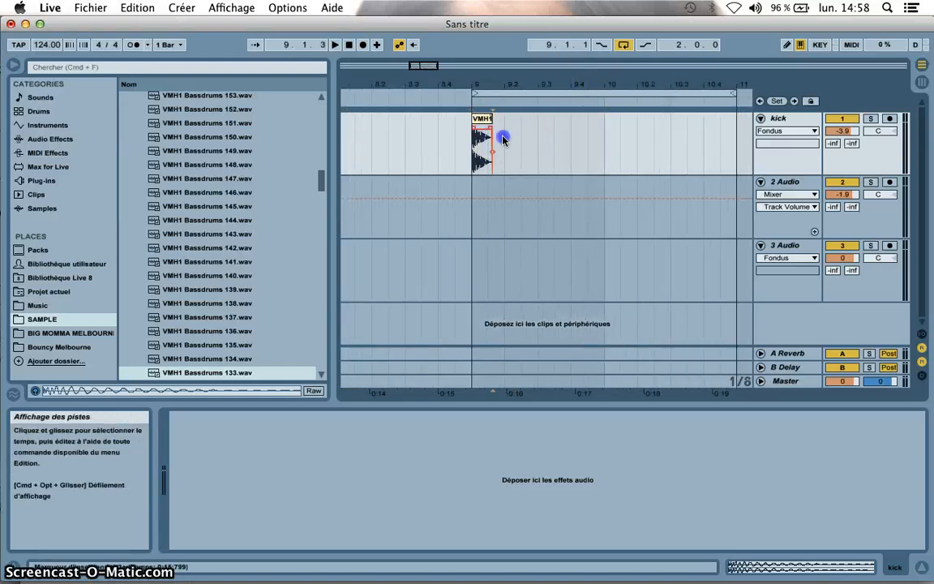
click(486, 142)
right_click(479, 124)
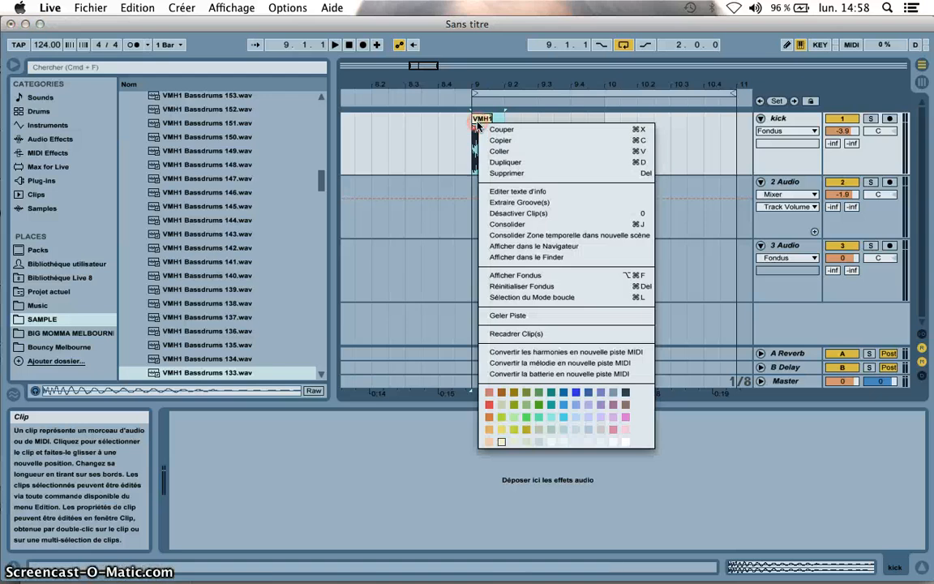
click(444, 146)
click(497, 142)
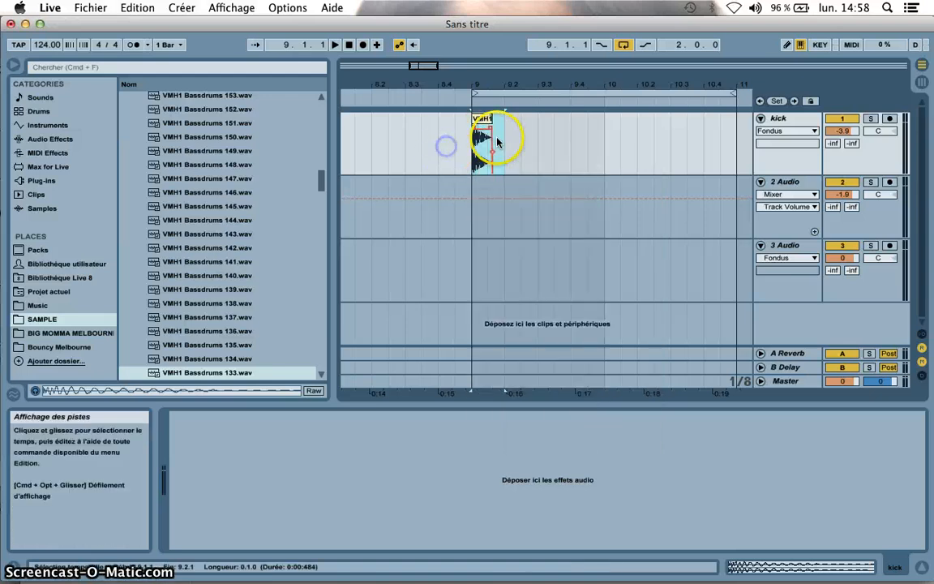
key(super+d)
key(super+d)
key(super+d)
key(super+d)
key(super+d)
key(super+d)
key(super+d)
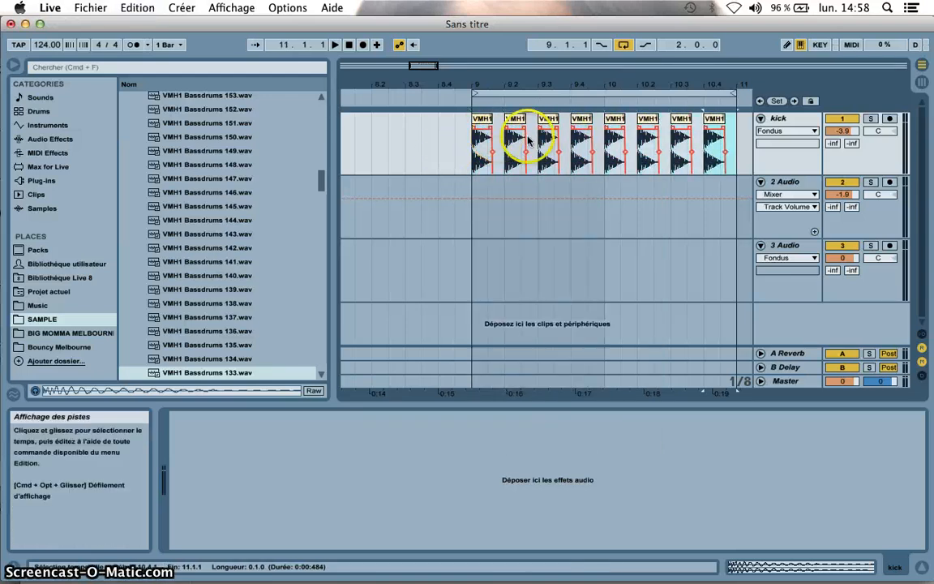
Consolidate the eight kick hits from 9.1.1 to 11.1.1 into one two-bar clip.
scroll(734, 166, right, 1)
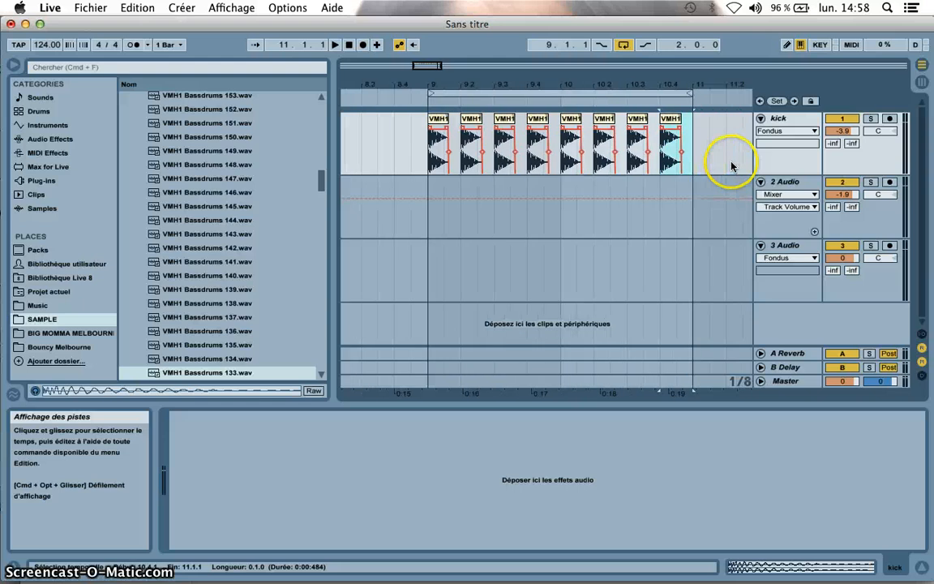
click(783, 121)
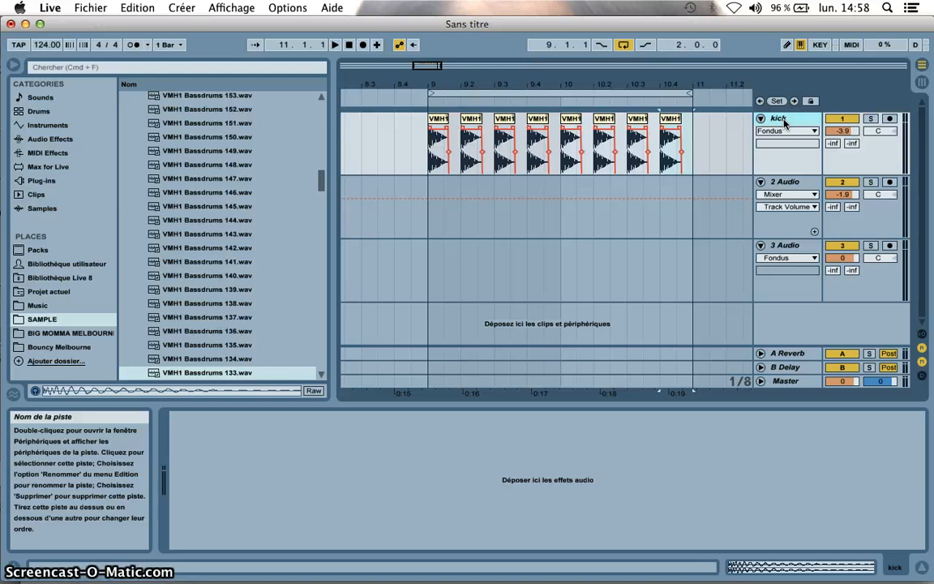
click(694, 138)
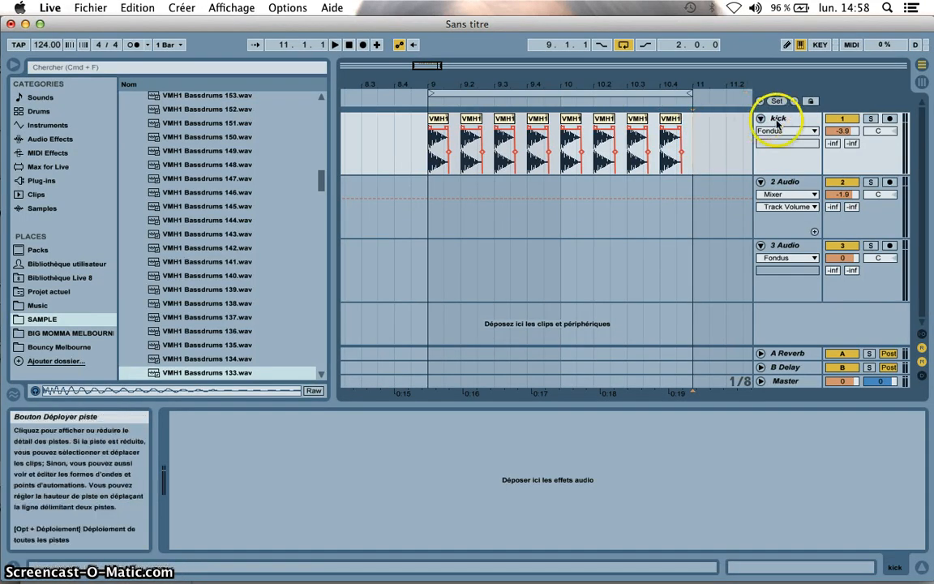
click(689, 139)
click(696, 138)
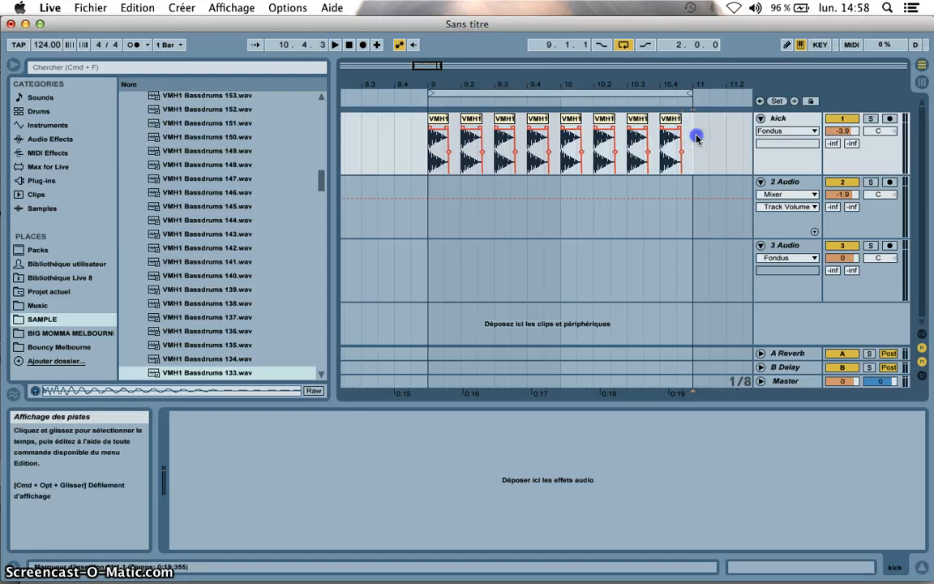
drag(676, 149, 429, 156)
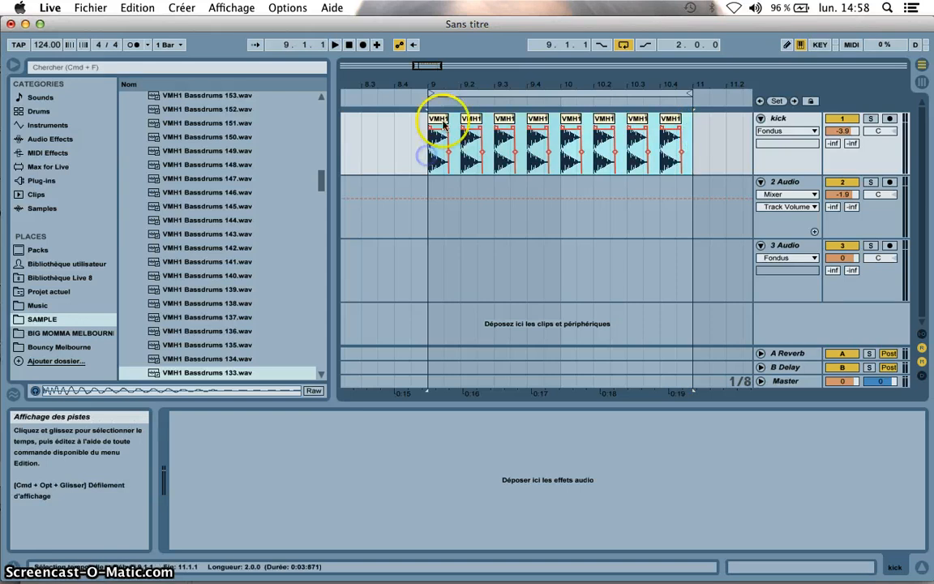
right_click(441, 121)
click(480, 213)
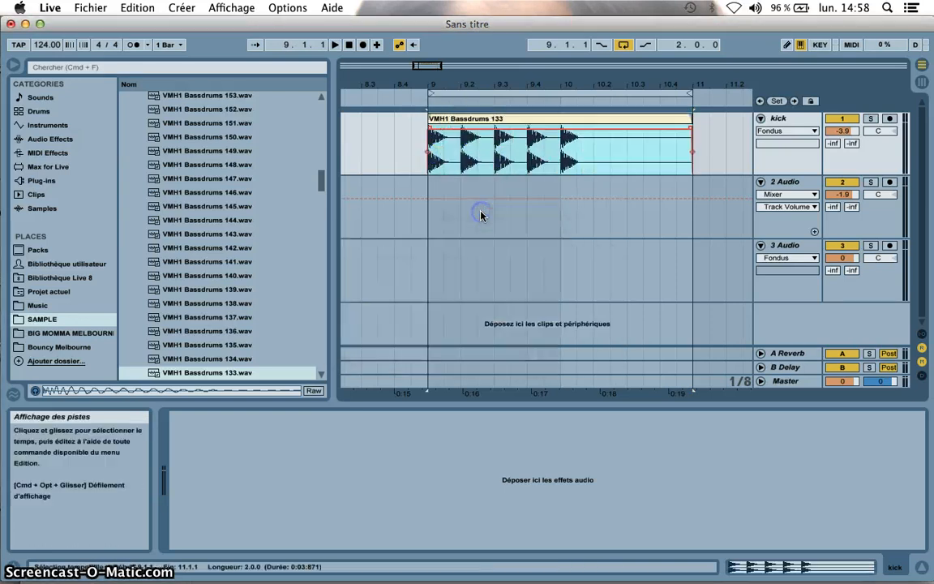
click(533, 119)
click(624, 123)
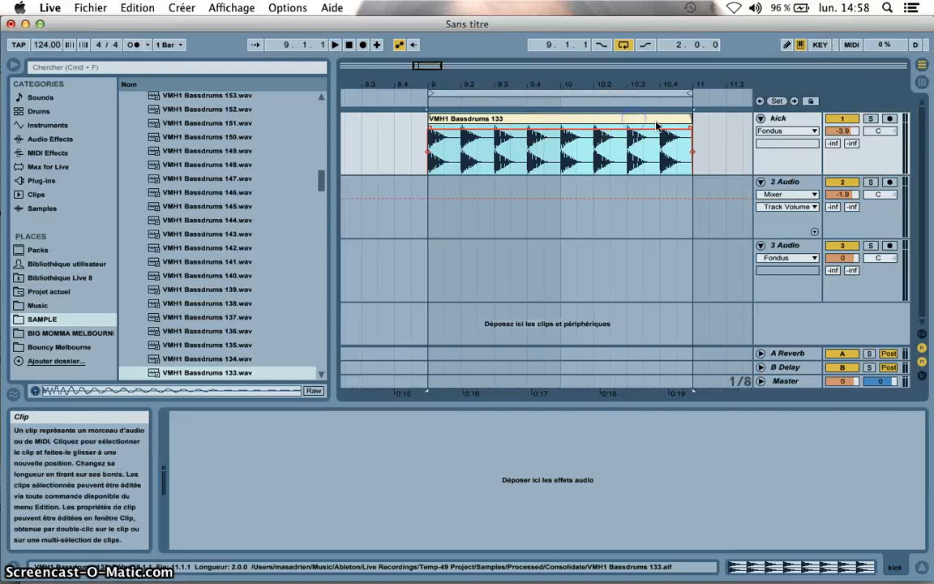
Play the consolidated kick clip from the start of bar 9 and stop playback.
click(740, 129)
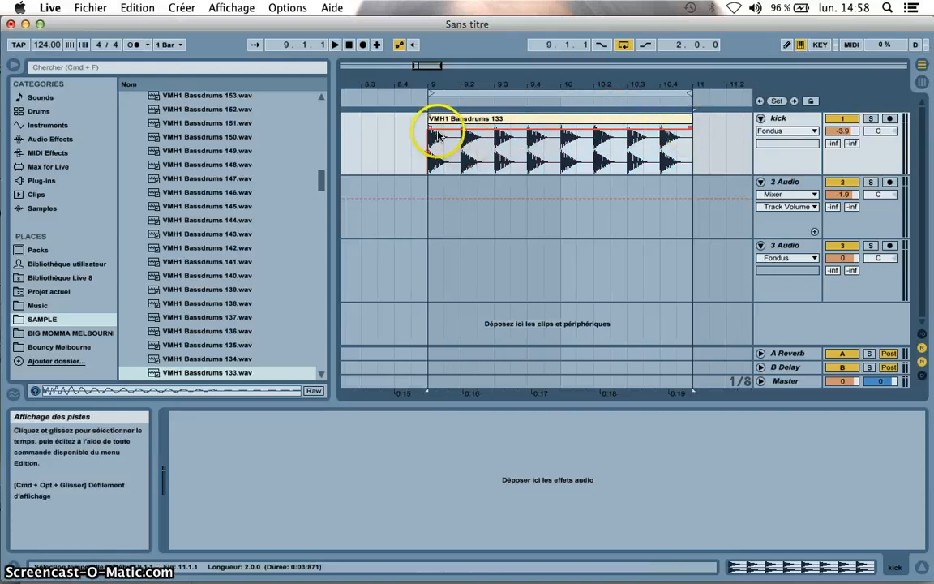
click(371, 129)
click(431, 194)
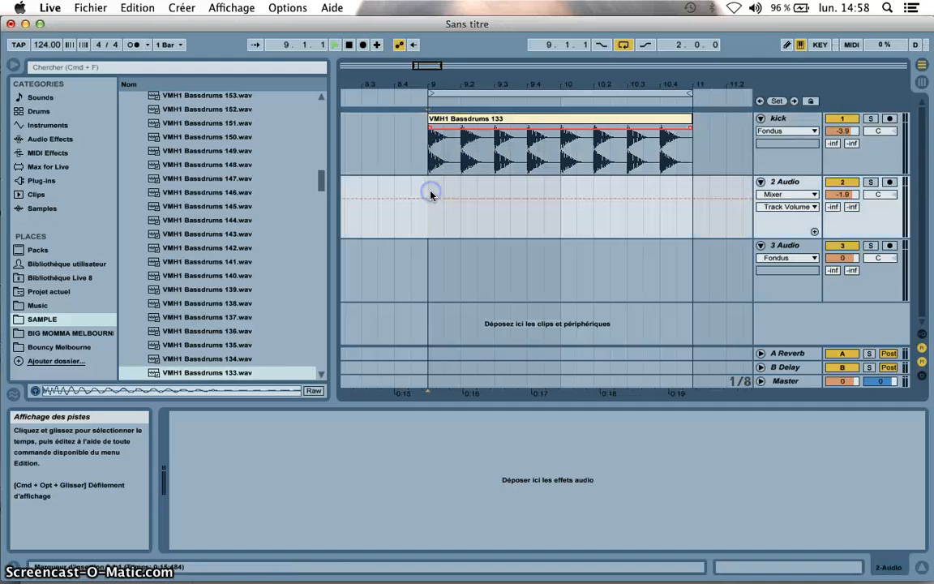
key(space)
Duplicate the kick track together with its two-bar clip.
click(791, 119)
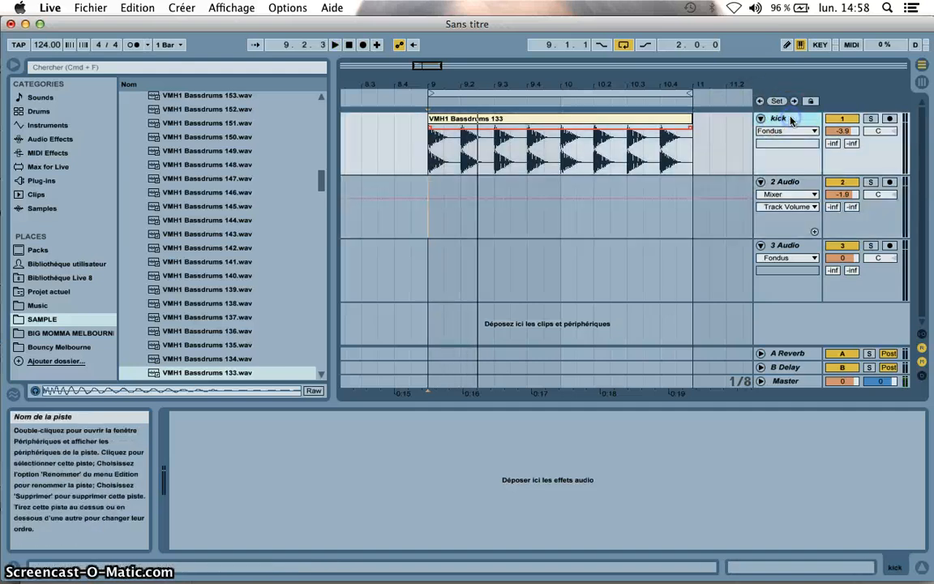
key(super+d)
click(782, 183)
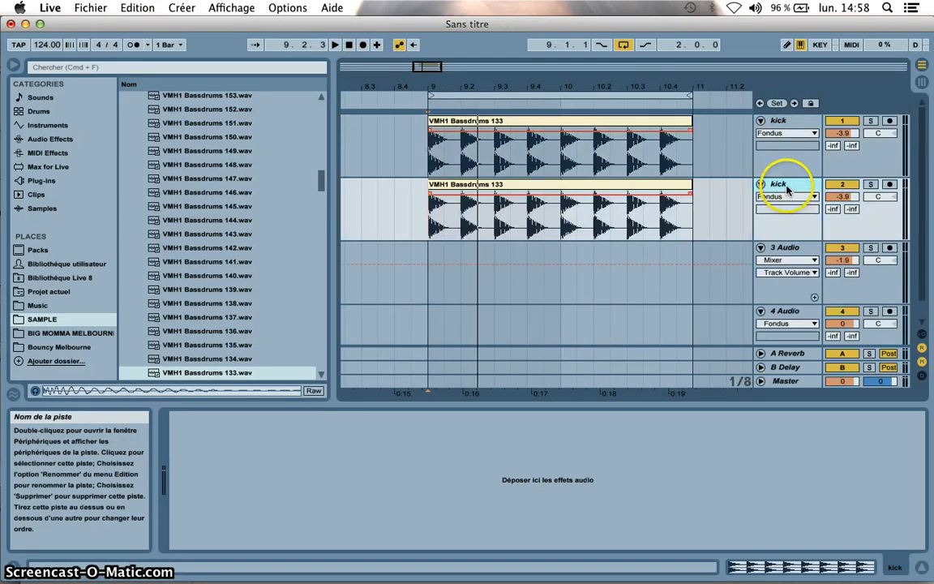
Rename the upper of the two kick tracks "sc" and deactivate it so it stays silent.
click(787, 121)
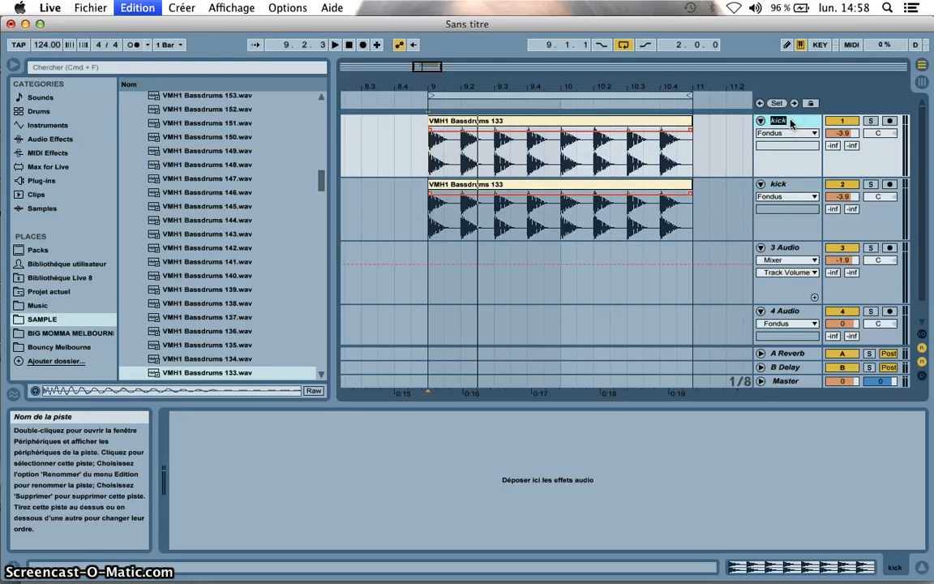
click(792, 167)
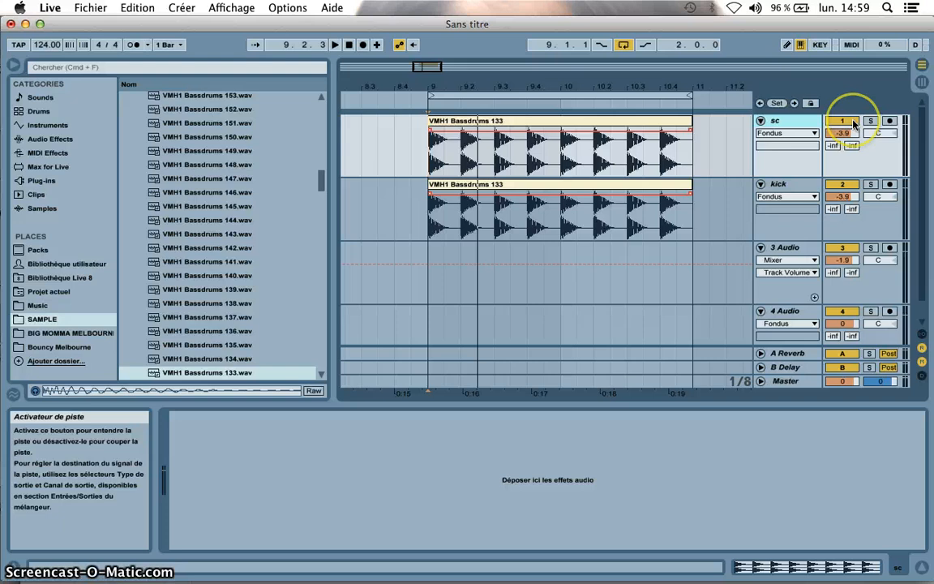
click(853, 122)
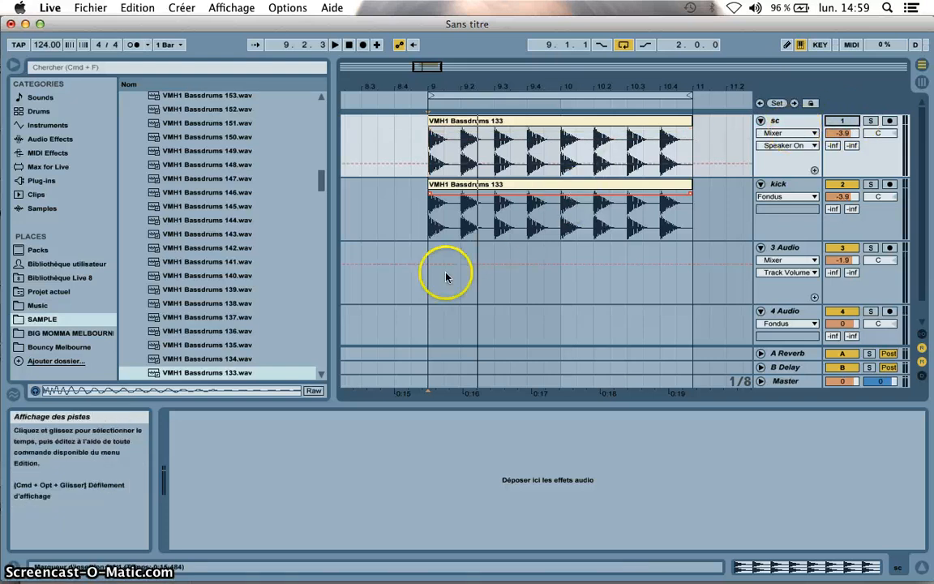
Insert a new MIDI track directly below the remaining kick track.
click(428, 252)
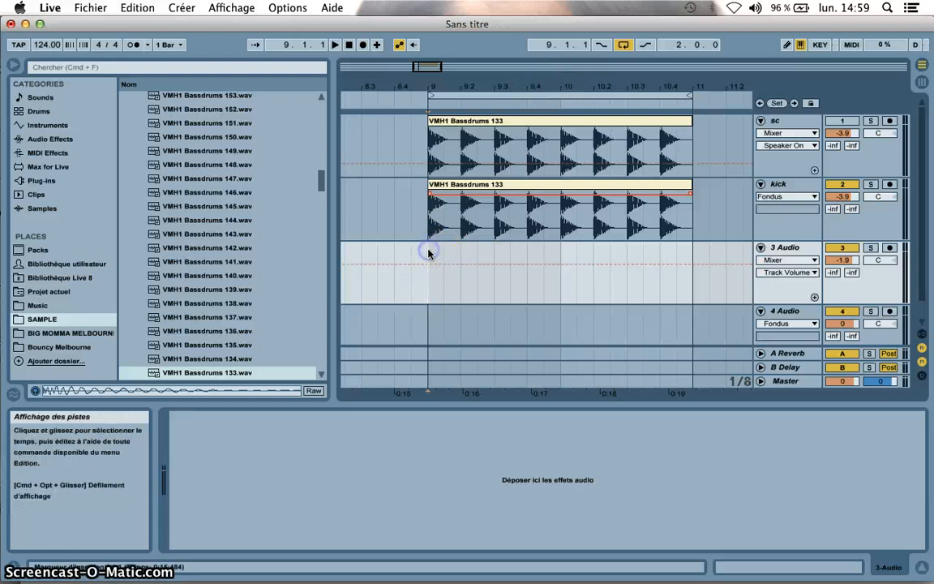
click(783, 234)
right_click(783, 235)
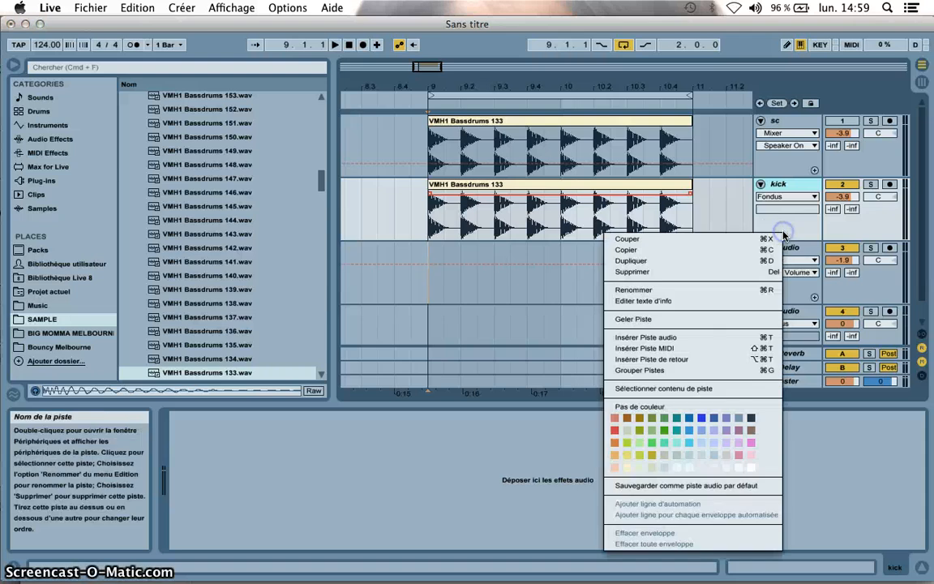
click(674, 349)
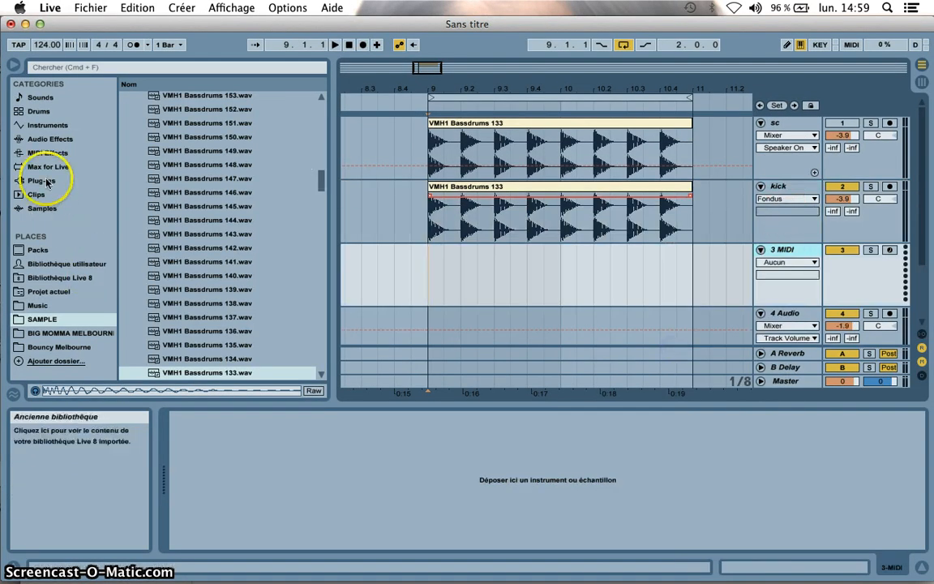
Load an empty Simpler instrument onto the new MIDI track.
click(49, 125)
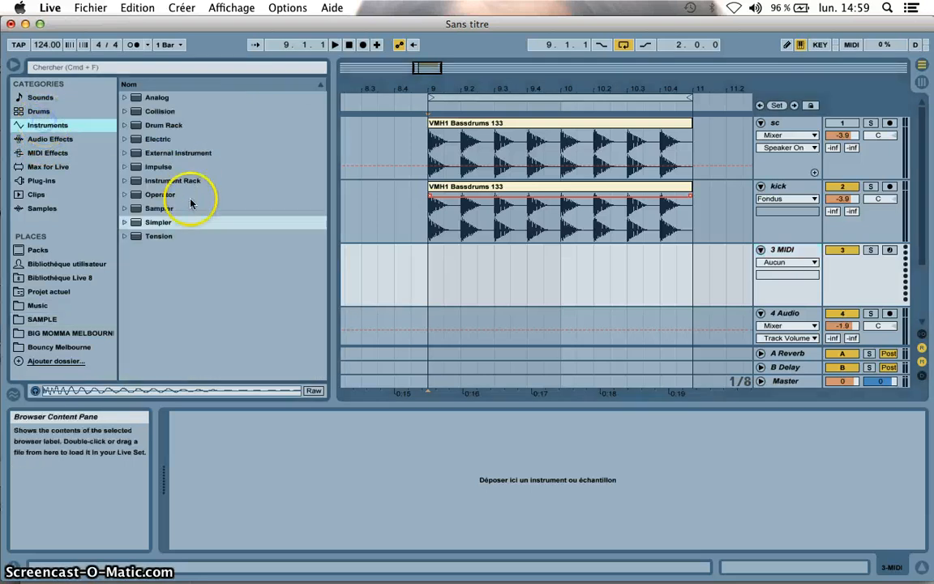
click(124, 209)
click(124, 209)
click(126, 223)
click(125, 223)
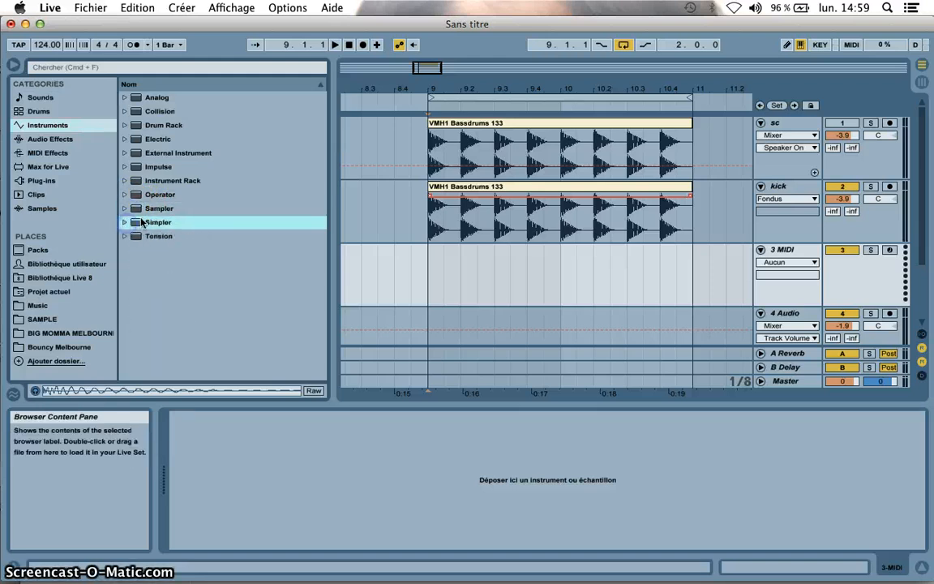
click(161, 210)
click(159, 223)
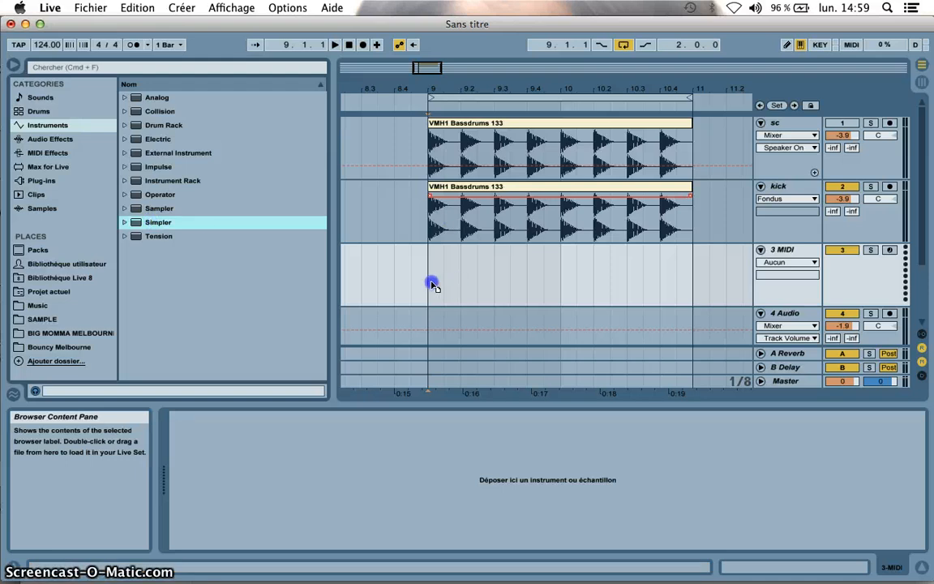
drag(438, 271, 437, 272)
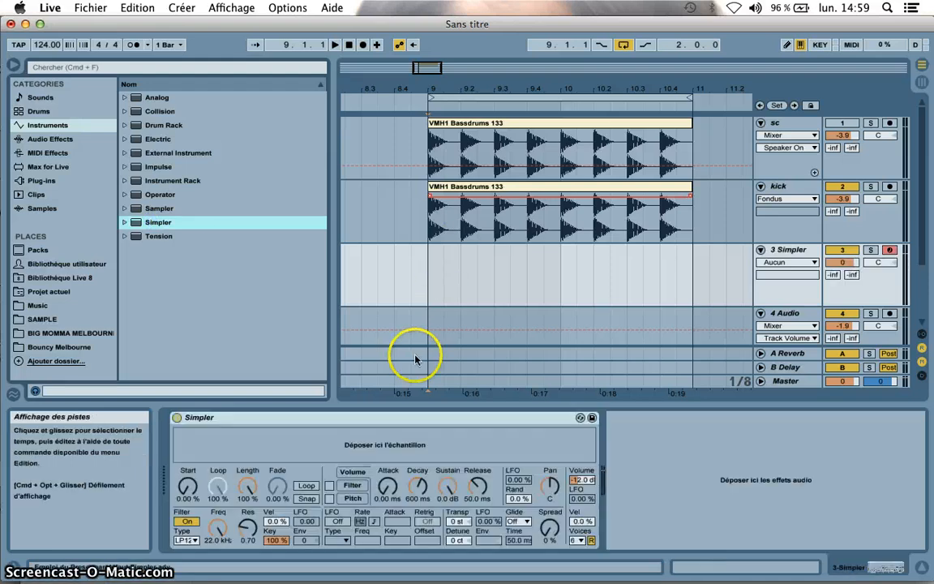
Audition the tom samples in the sample library from Tom-606-Hi.aif down to Tom-808-Low.aif.
click(45, 208)
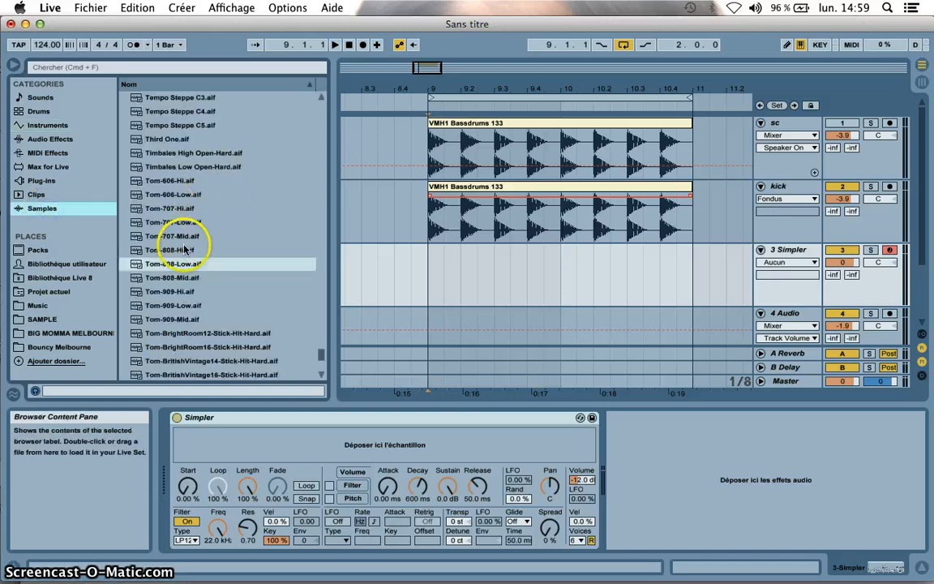
click(175, 184)
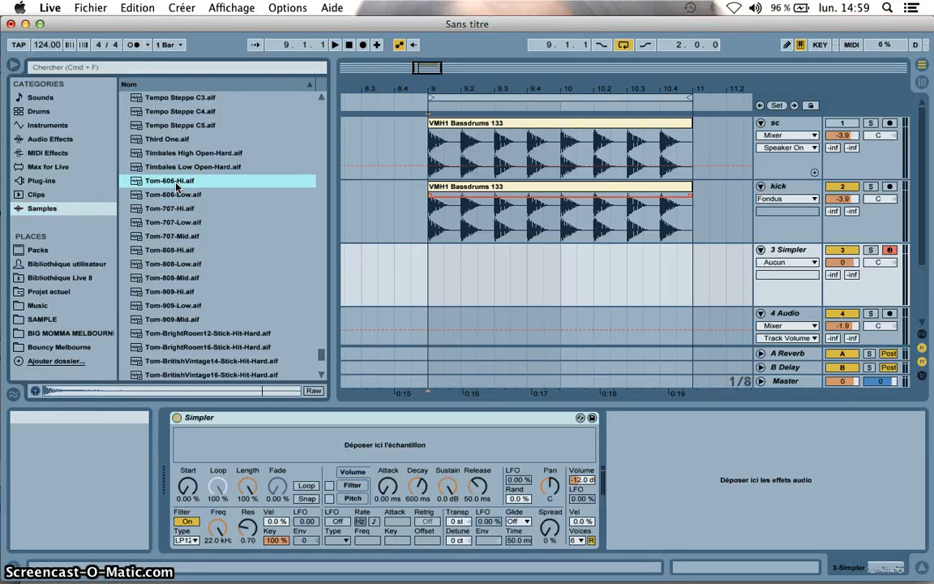
key(Down)
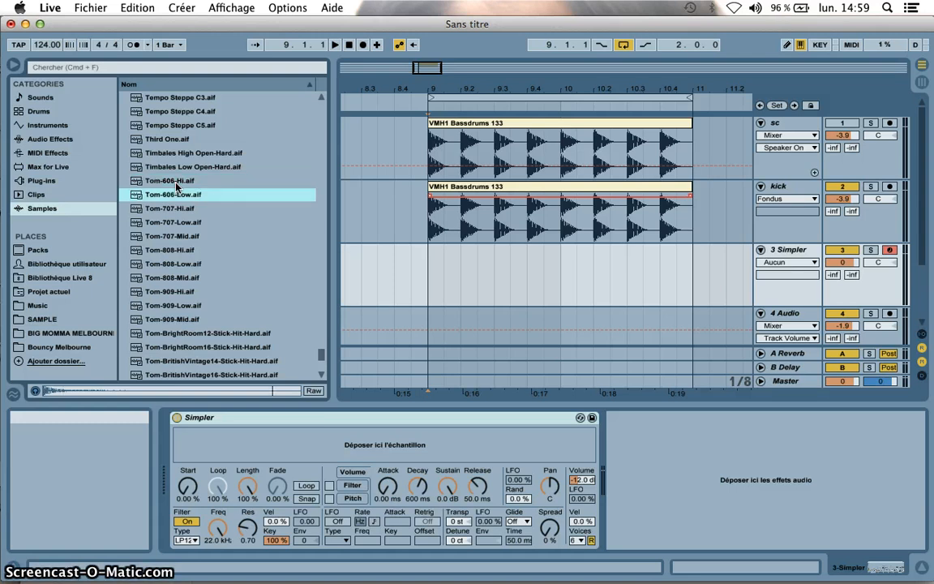
key(Down)
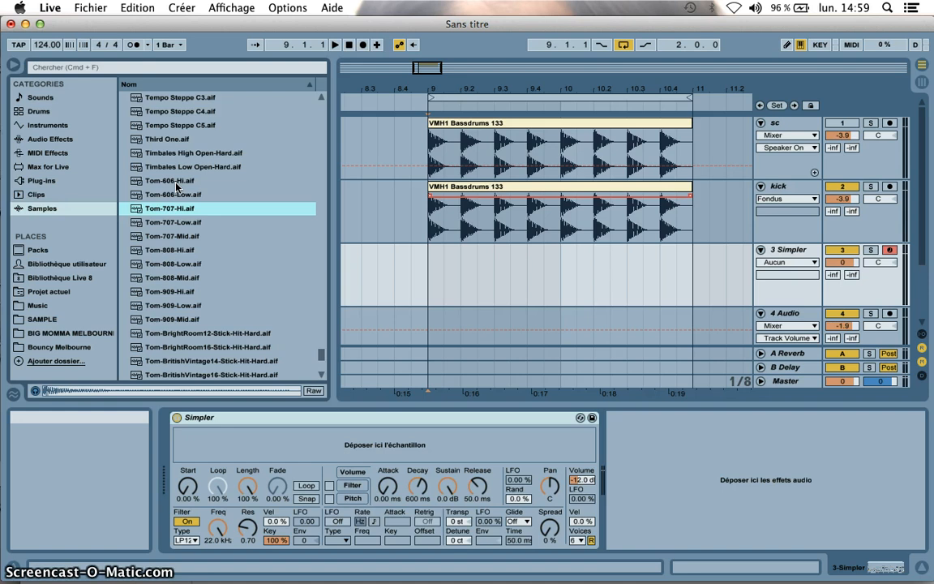
key(Down)
key(Down)
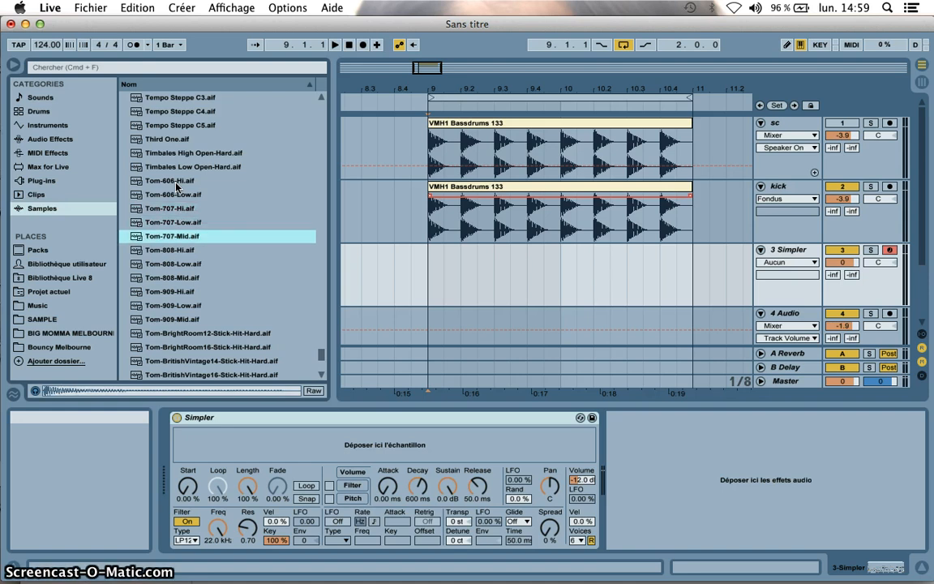
key(Down)
key(Down)
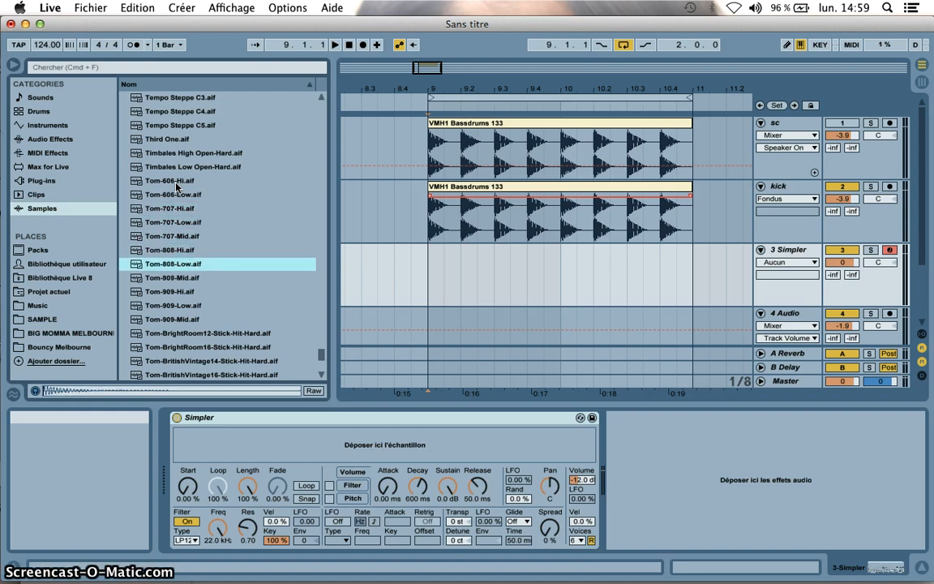
Compare the neighbouring 808 tom samples and load Tom-808-Low.aif into Simpler.
key(Down)
key(Down)
key(Up)
key(Up)
key(Up)
key(Down)
key(Down)
key(Up)
key(Up)
key(Down)
key(Down)
key(Up)
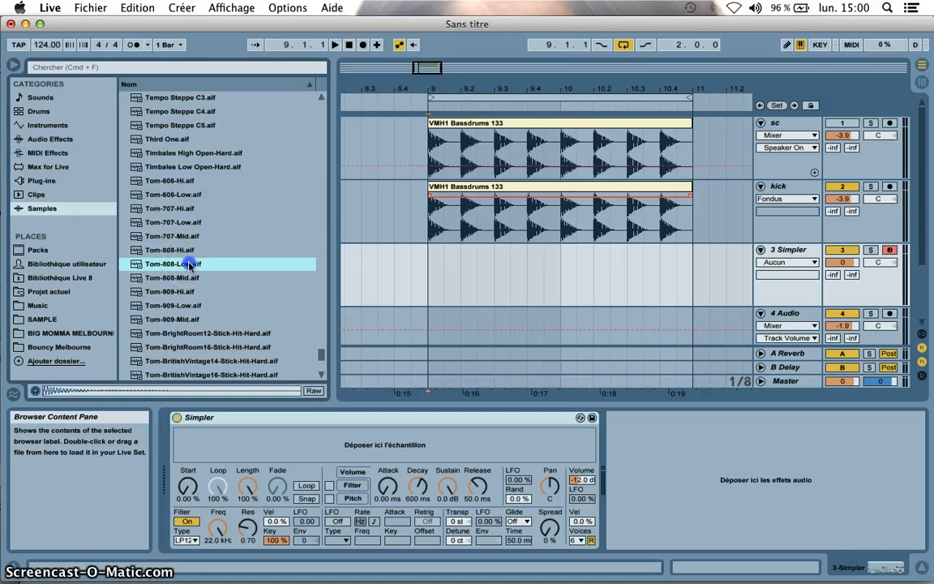
drag(189, 264, 260, 445)
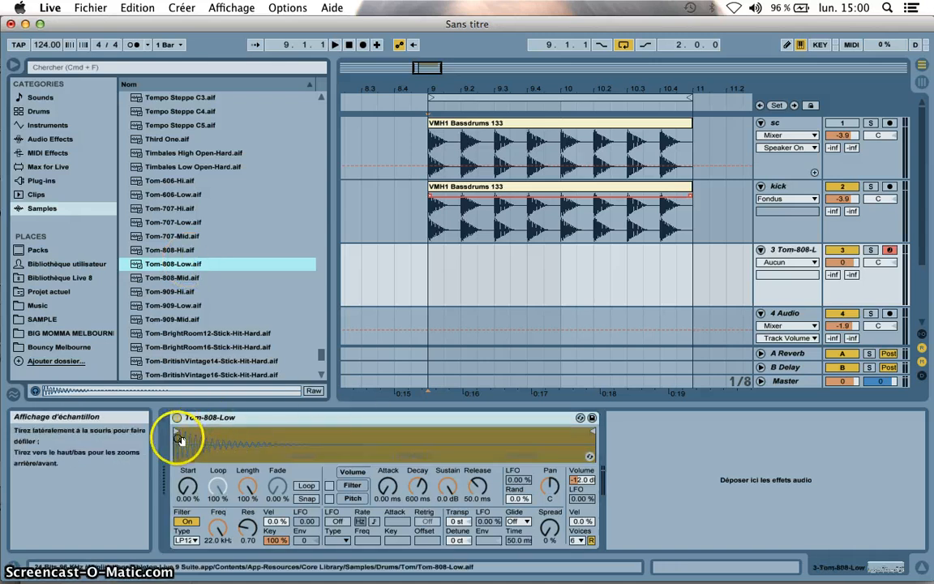
click(505, 299)
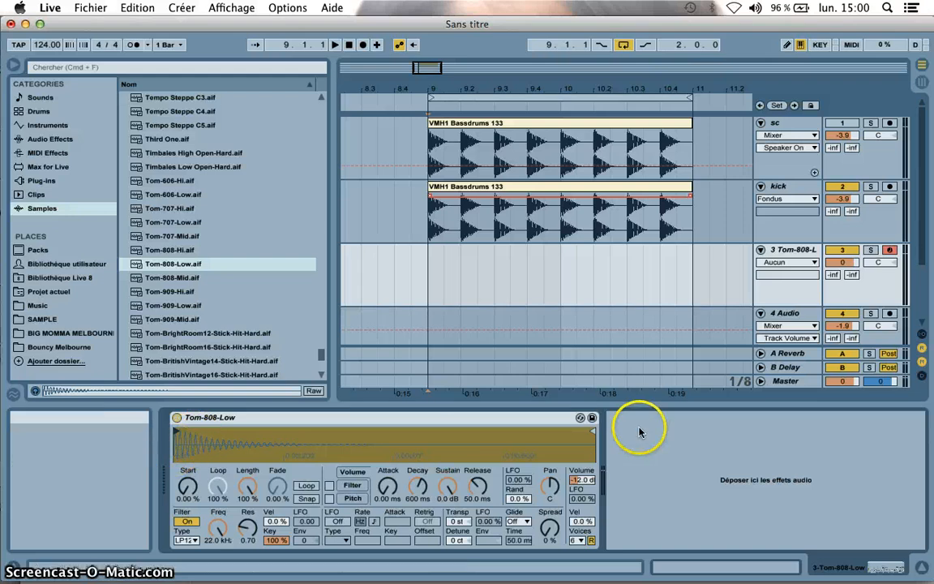
Set Simpler's attack to 0.32 ms, spread to 40 % and volume velocity modulation to 61 %.
click(389, 488)
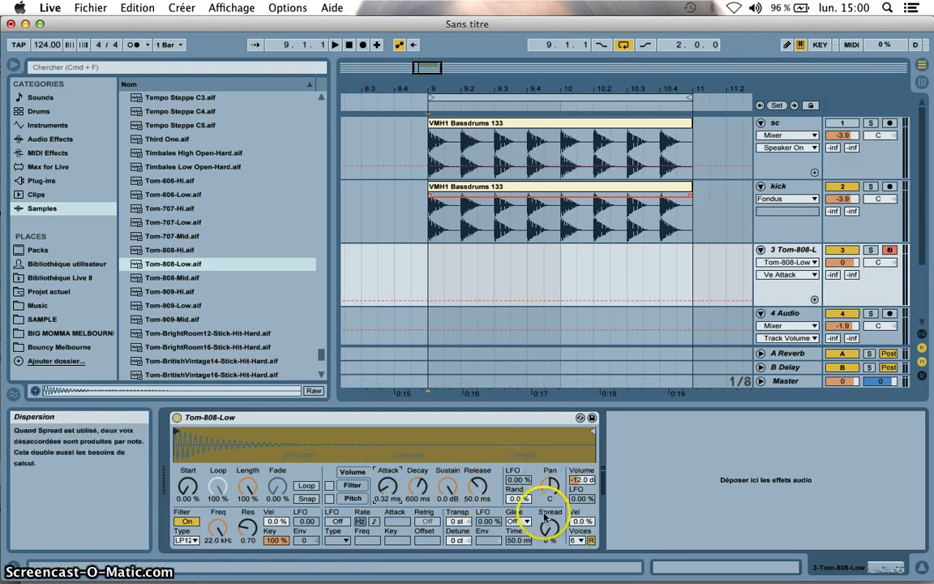
click(550, 532)
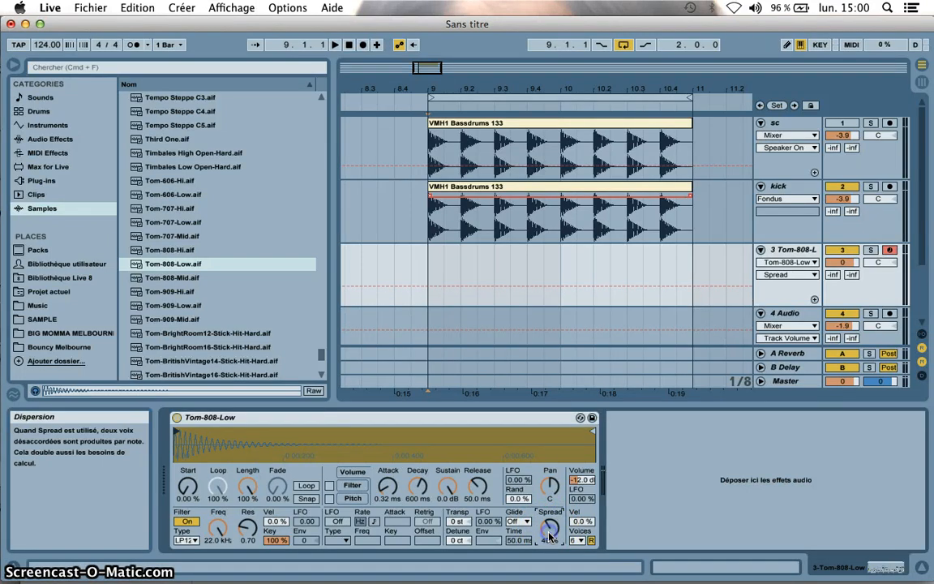
click(587, 521)
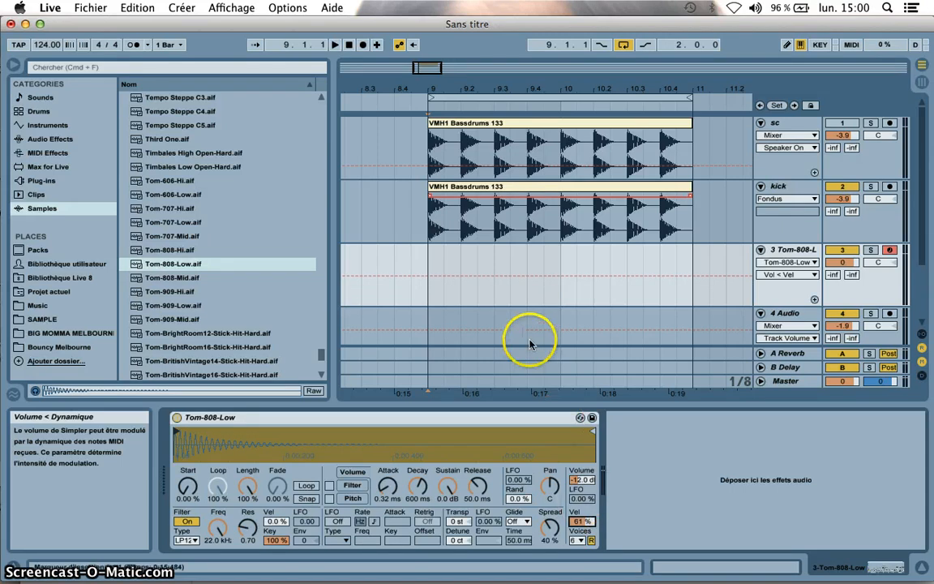
Create an empty two-bar MIDI clip from bar 9 to bar 11 on the Tom-808-Low track and open its notes.
drag(434, 265, 650, 252)
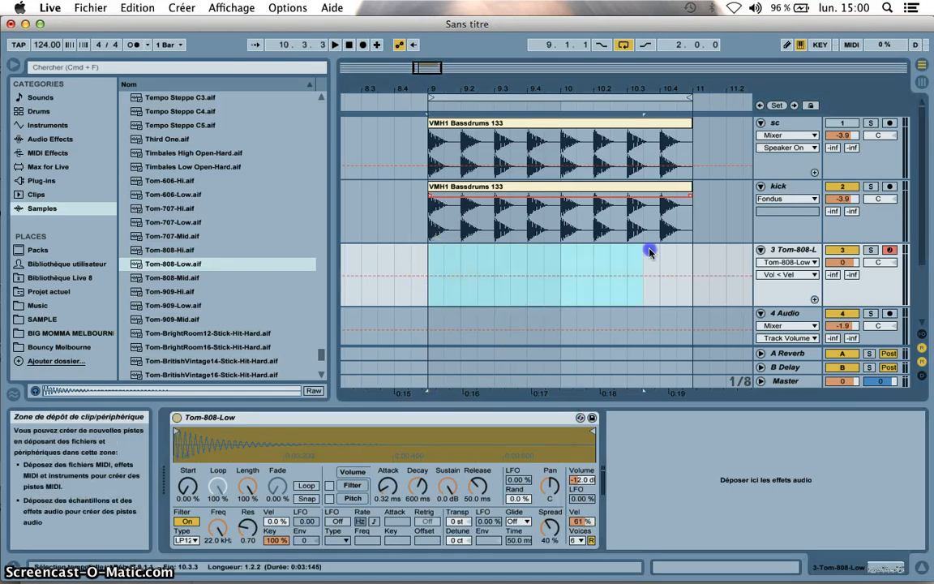
double_click(689, 252)
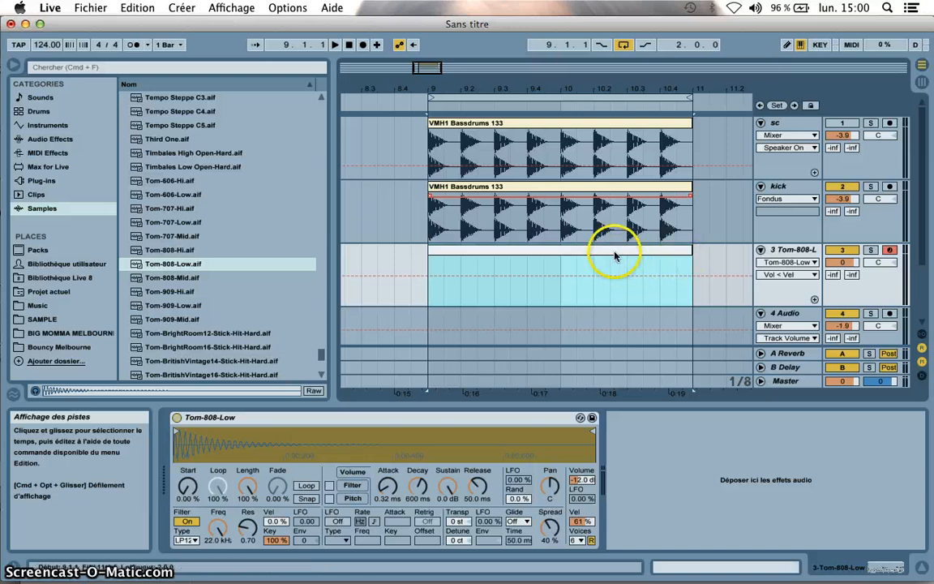
click(586, 253)
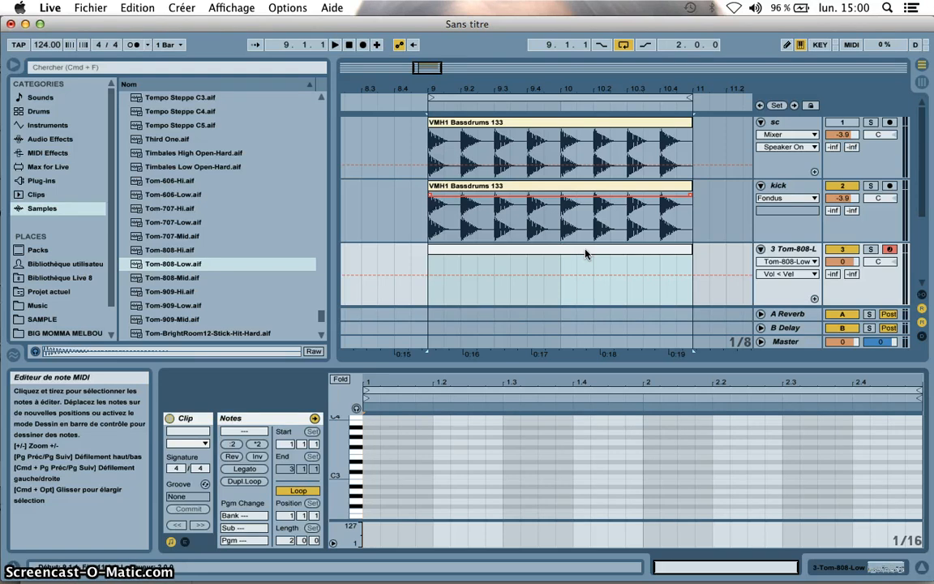
Enable the MIDI editor's note preview and audition piano roll keys around C3.
click(357, 409)
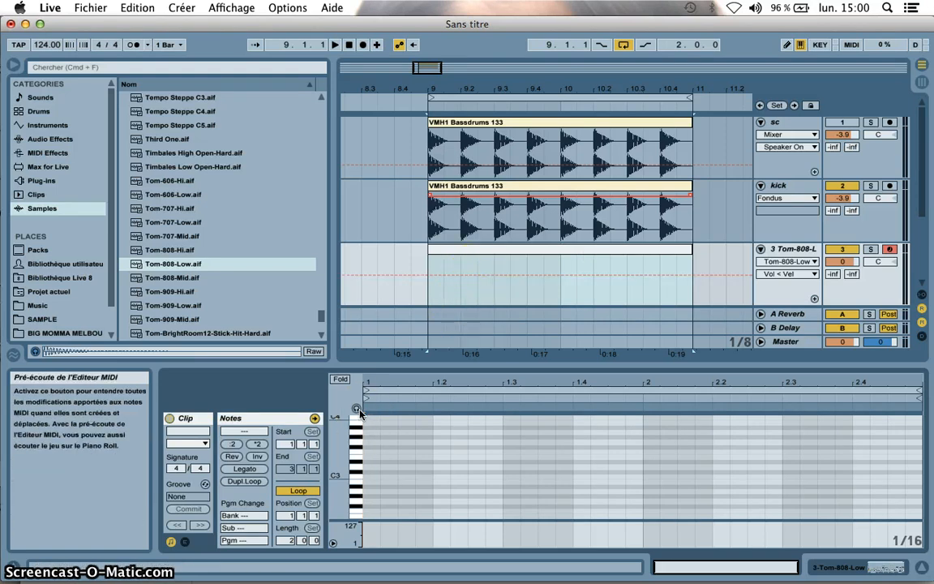
click(357, 469)
click(357, 496)
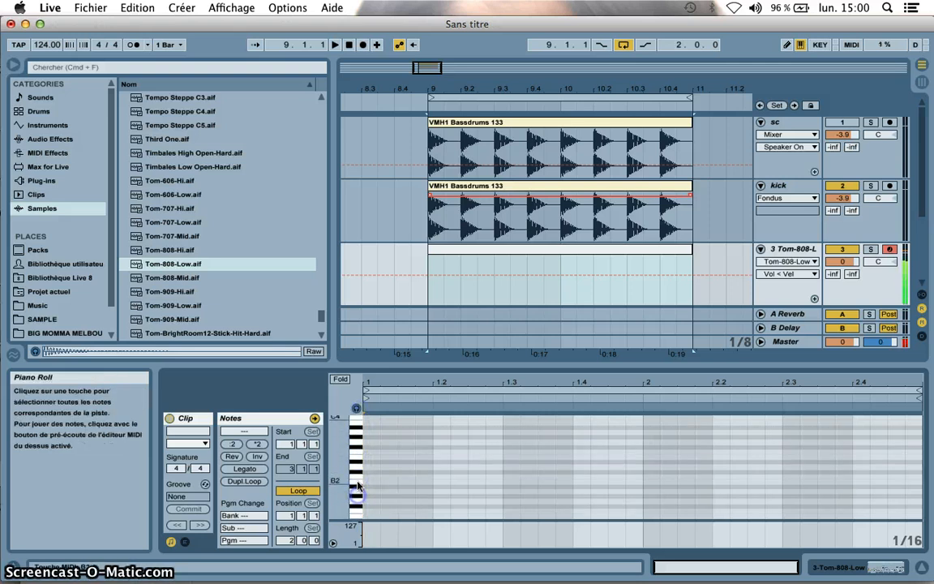
click(376, 440)
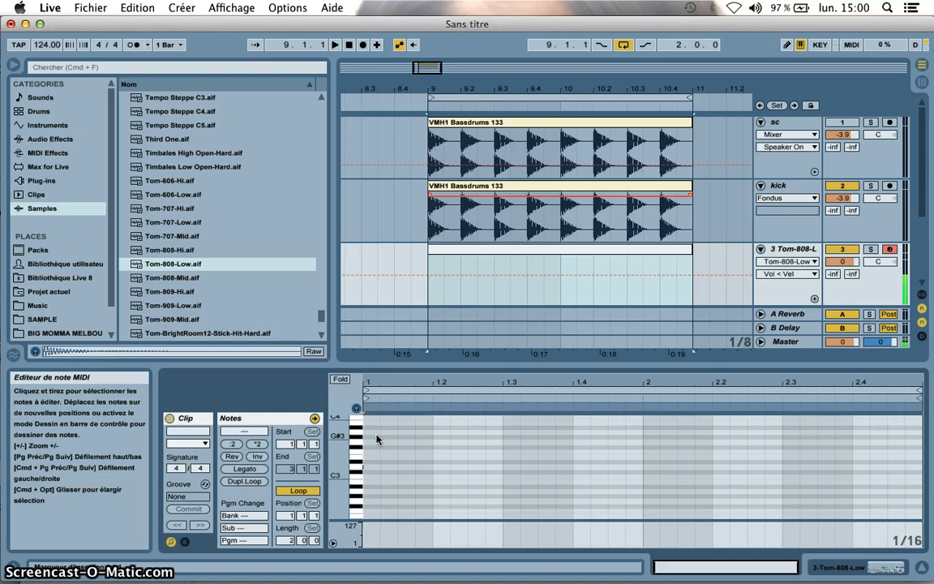
click(356, 473)
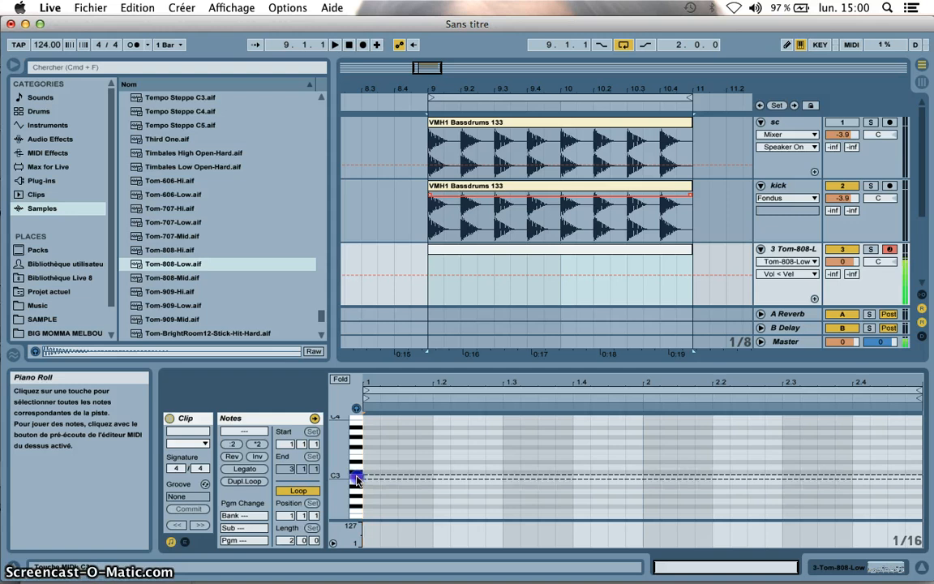
Audition the lower piano roll keys around C2, G2 and A2 to choose a pitch for the tom.
scroll(357, 480, down, 3)
click(357, 456)
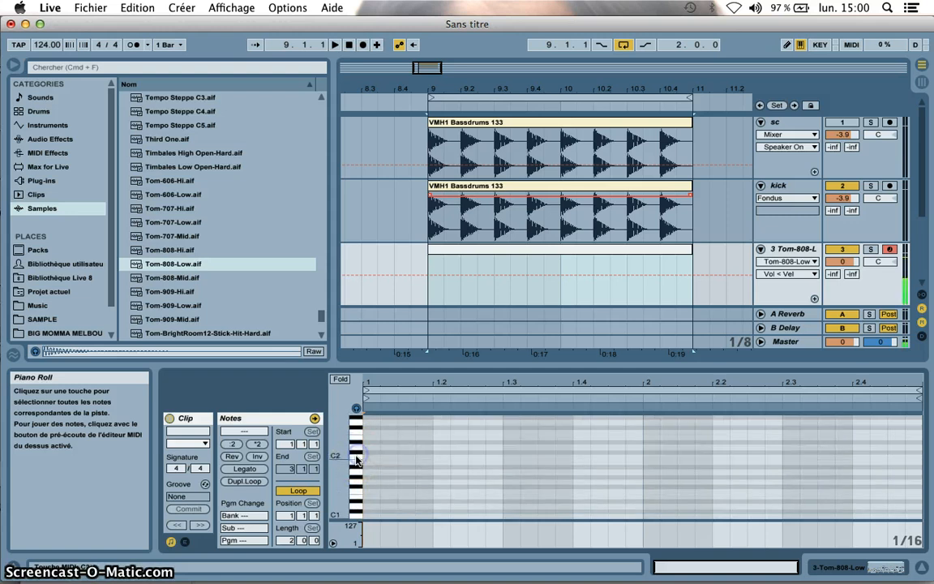
click(355, 459)
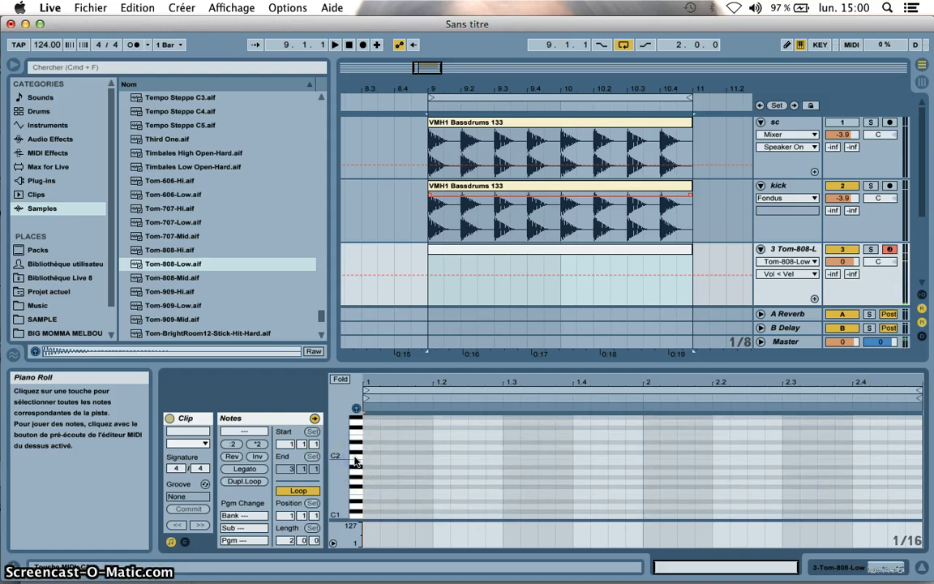
scroll(355, 461, up, 1)
click(358, 439)
click(358, 438)
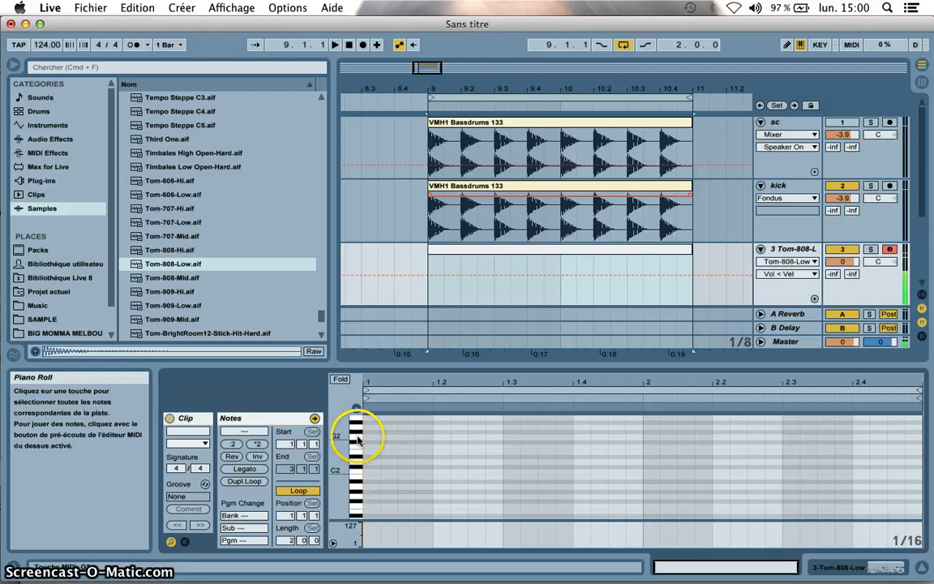
drag(371, 384, 365, 382)
scroll(398, 454, up, 1)
click(358, 458)
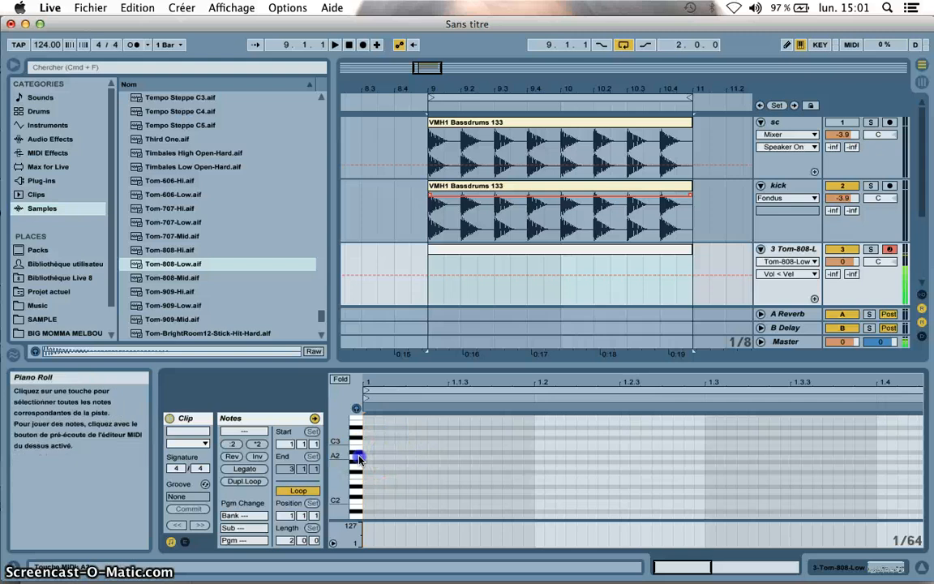
click(360, 467)
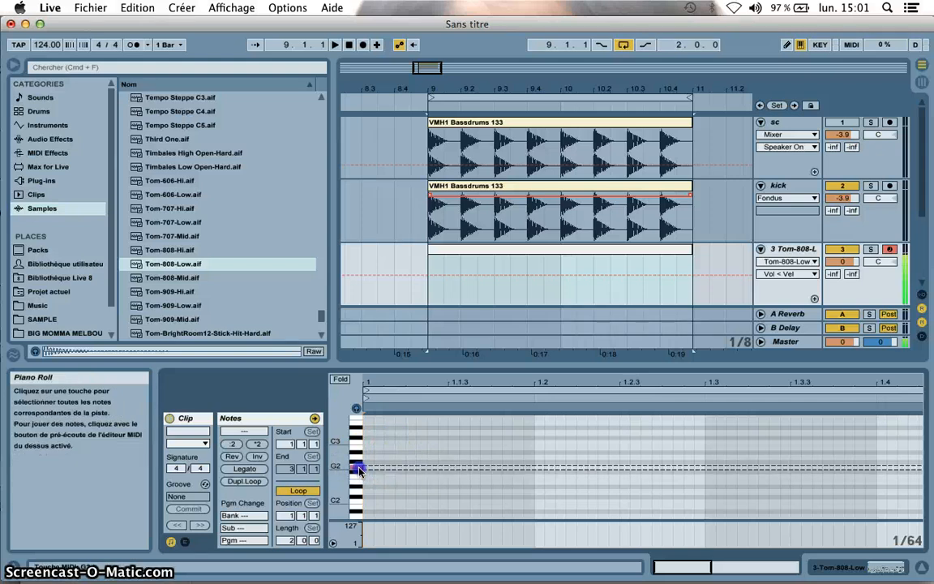
Add a G2 note from 1.1.3 to 1.2 with velocity 127 and play it against the kick.
double_click(453, 465)
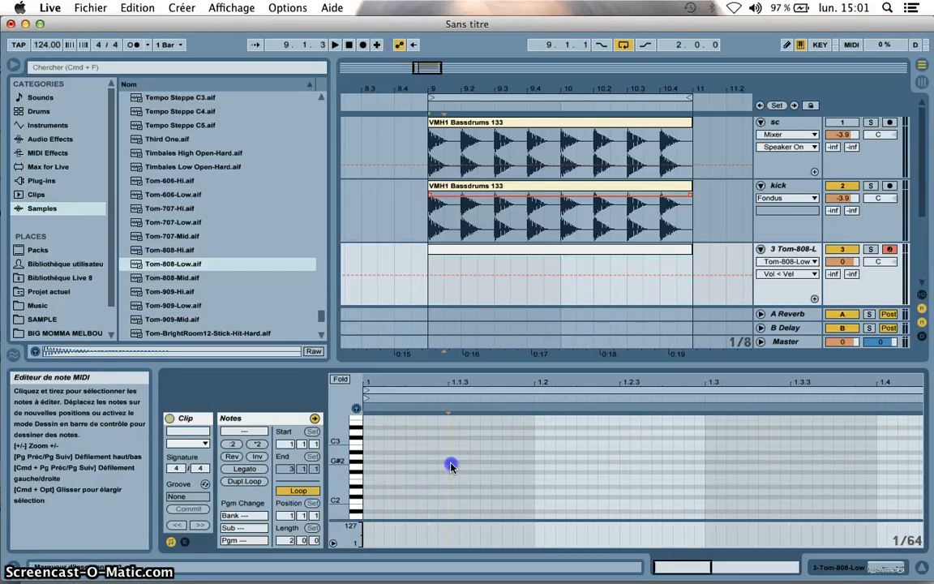
double_click(455, 469)
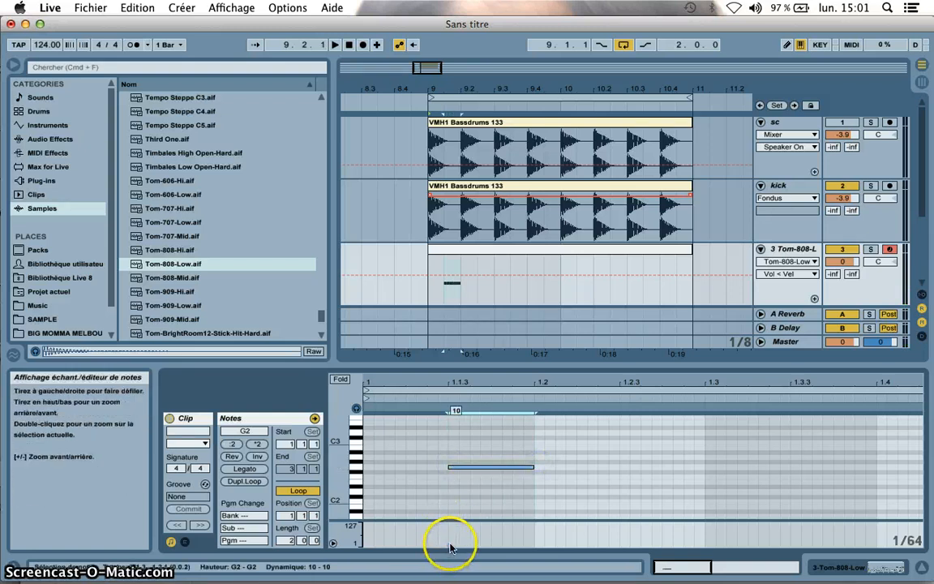
click(485, 468)
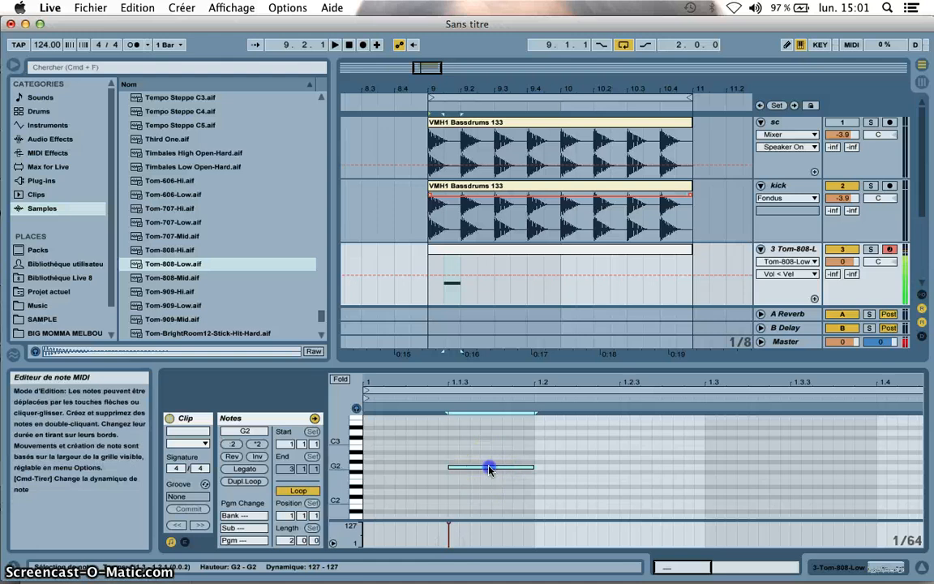
click(563, 460)
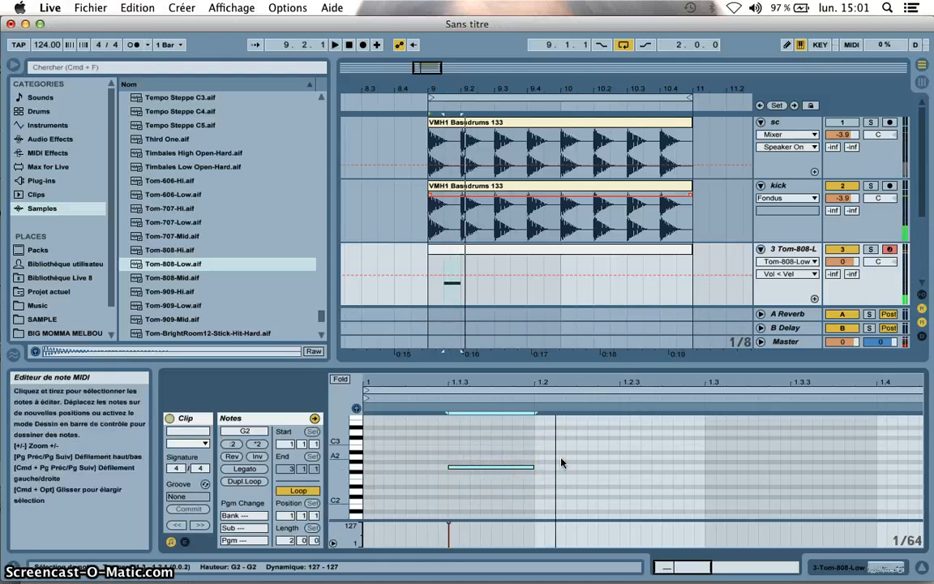
key(space)
key(space)
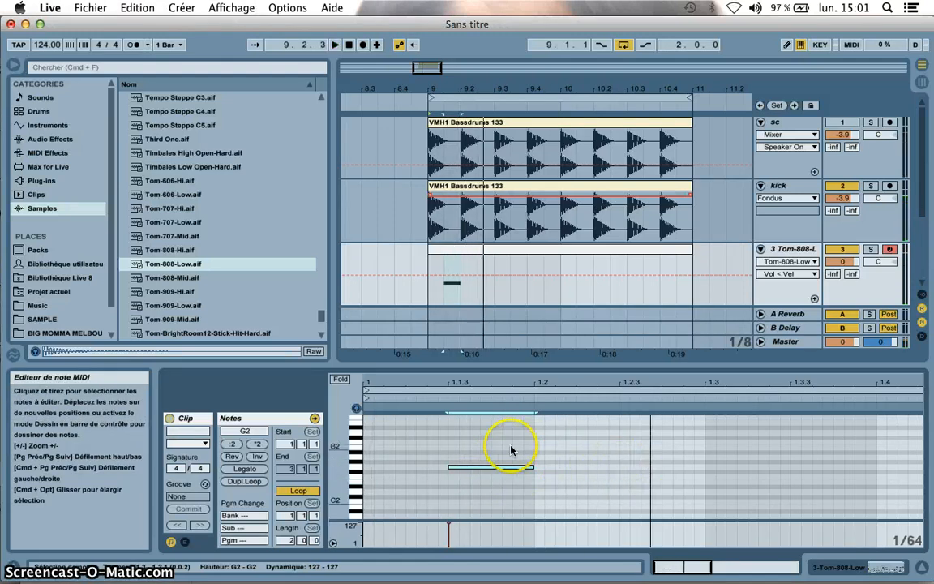
Duplicate the clip's first beat to repeat the G2 note at 1.2.3, and play the pattern from the start.
drag(366, 459, 533, 521)
key(super+d)
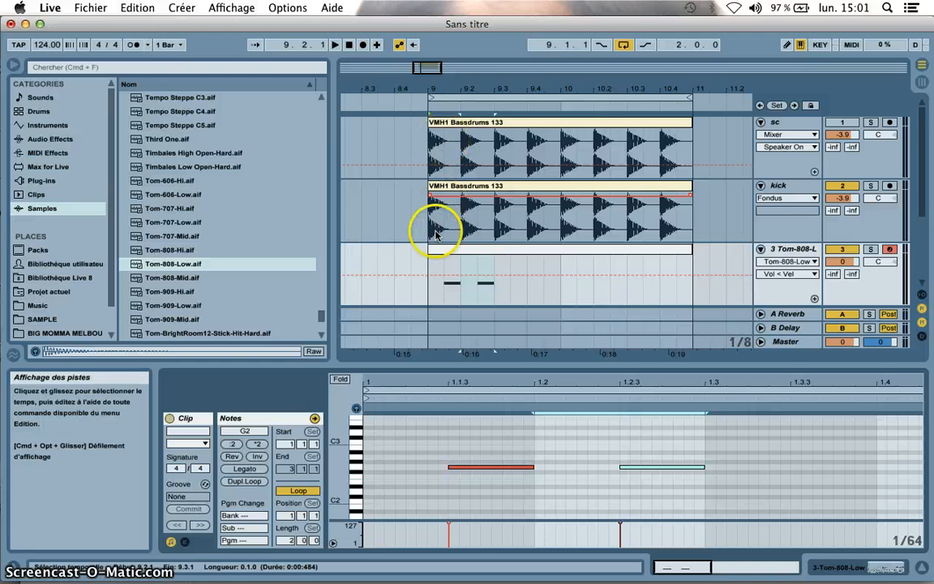
scroll(436, 227, up, 1)
click(368, 490)
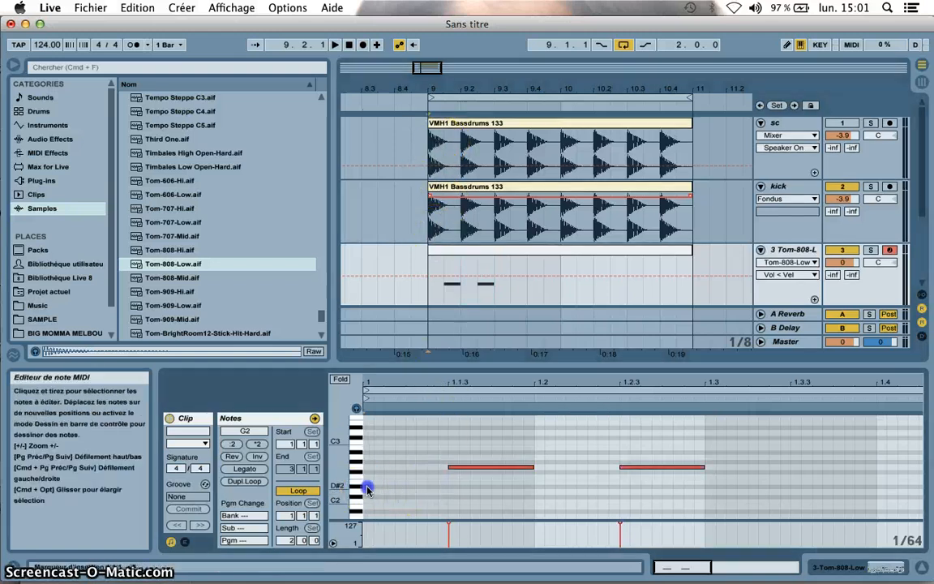
key(space)
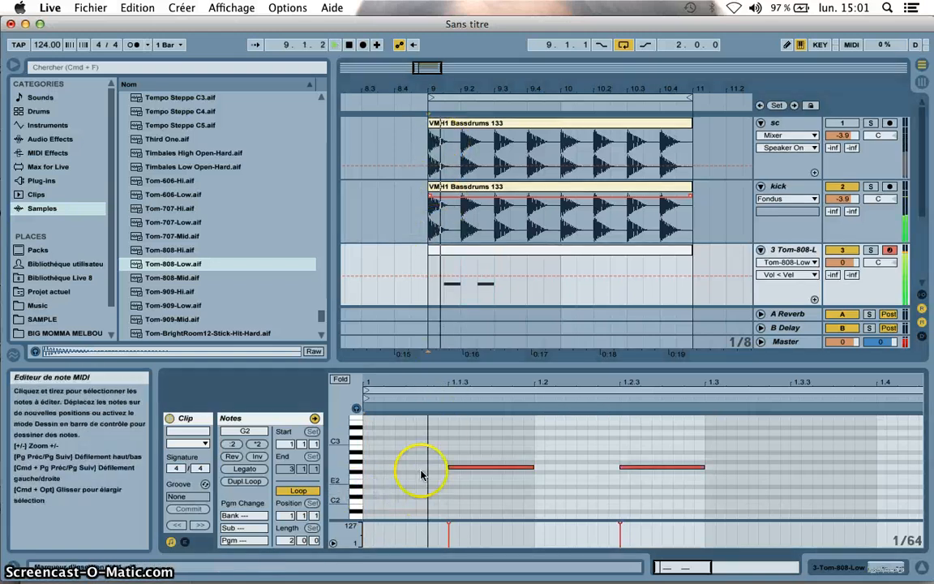
Lower the second note at 1.2.3 to D2 and listen to the pattern.
click(648, 469)
drag(649, 468, 651, 495)
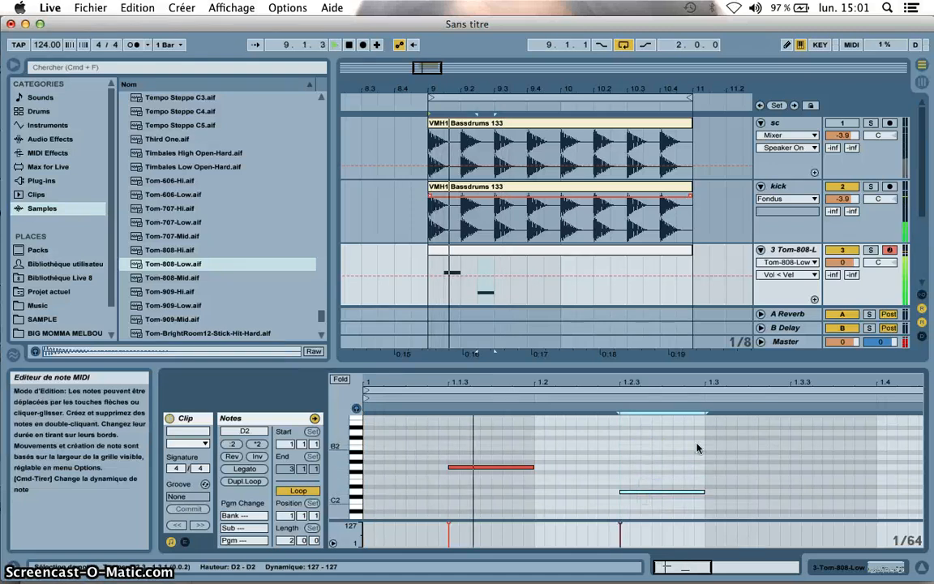
scroll(699, 479, right, 3)
key(space)
key(space)
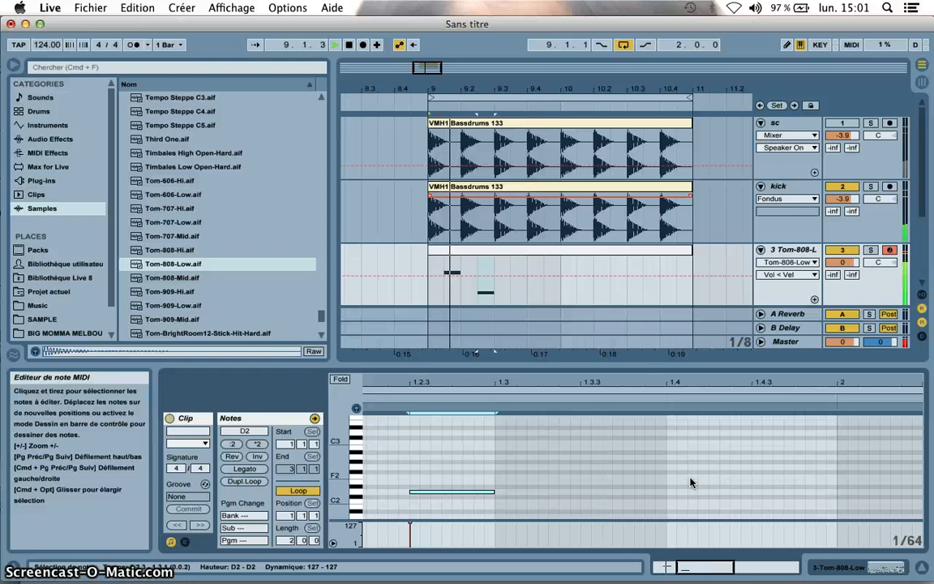
Add two consecutive sixteenth notes starting at 1.3.3, the first on D2 and the second on G2.
drag(592, 470, 676, 462)
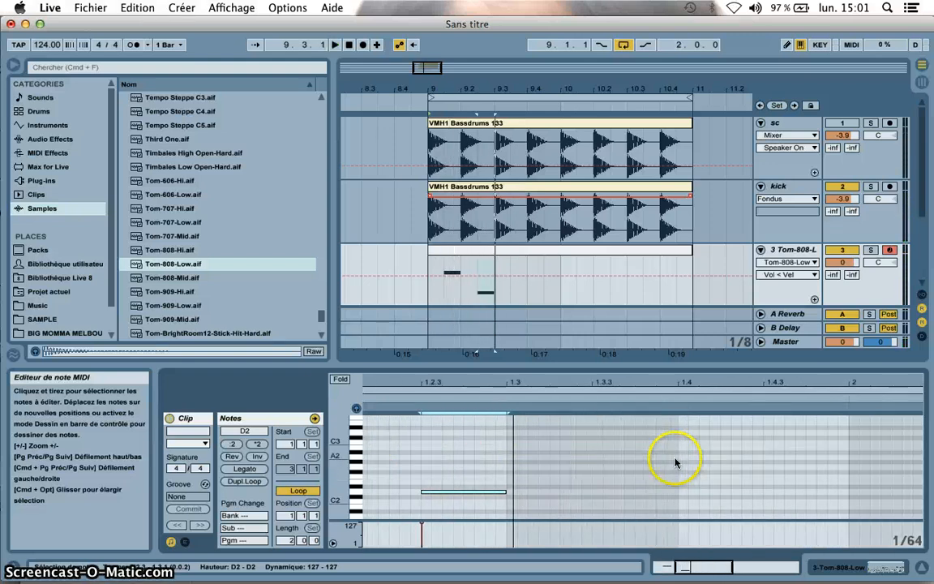
double_click(599, 463)
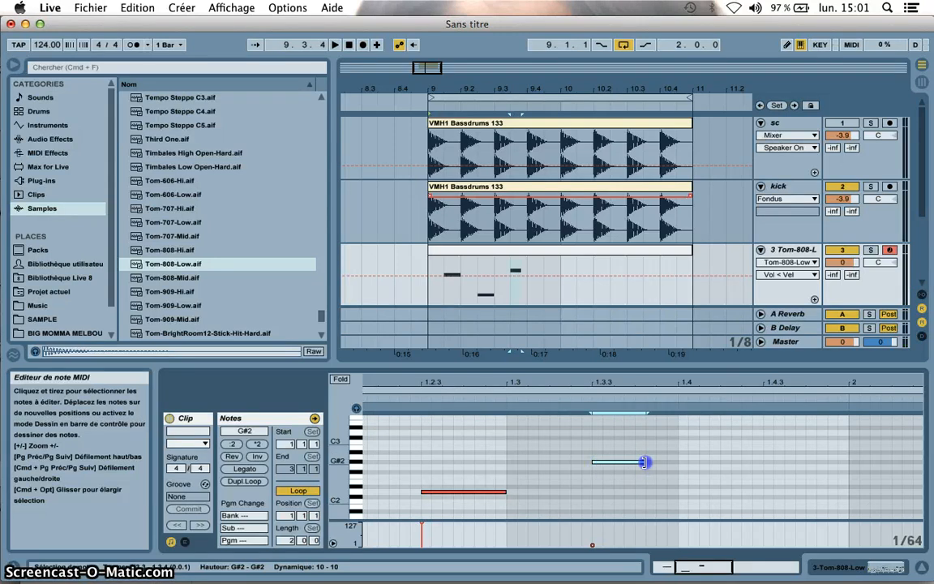
drag(629, 465, 620, 493)
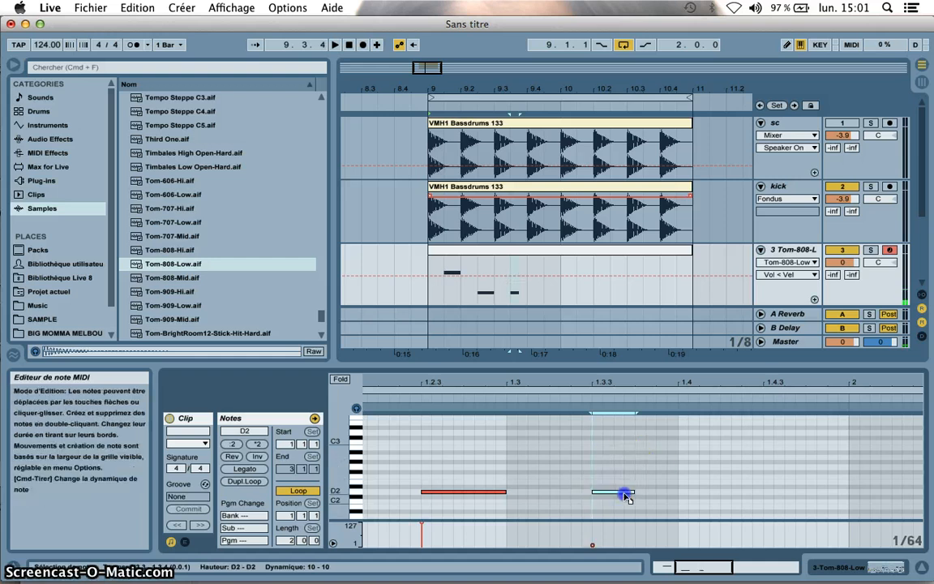
click(640, 458)
drag(640, 457, 669, 467)
Raise the velocity of all notes in the clip to 127 and play the pattern from the start.
click(607, 542)
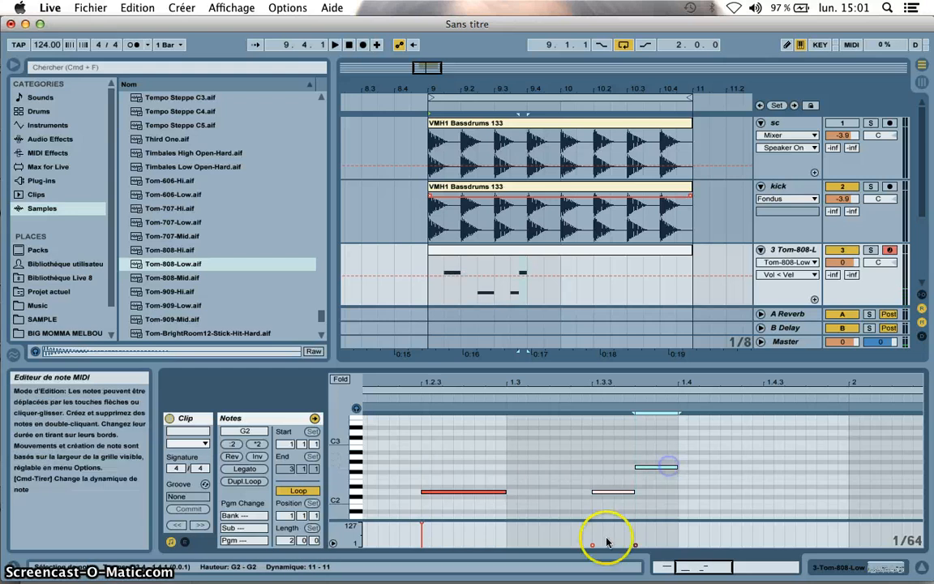
key(super+a)
drag(592, 545, 592, 522)
scroll(547, 505, left, 5)
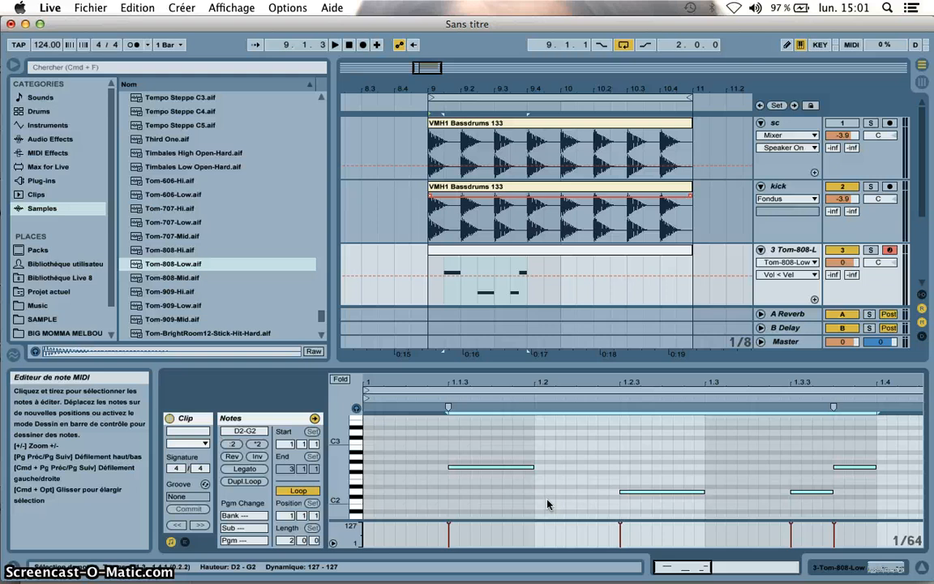
click(376, 488)
click(590, 412)
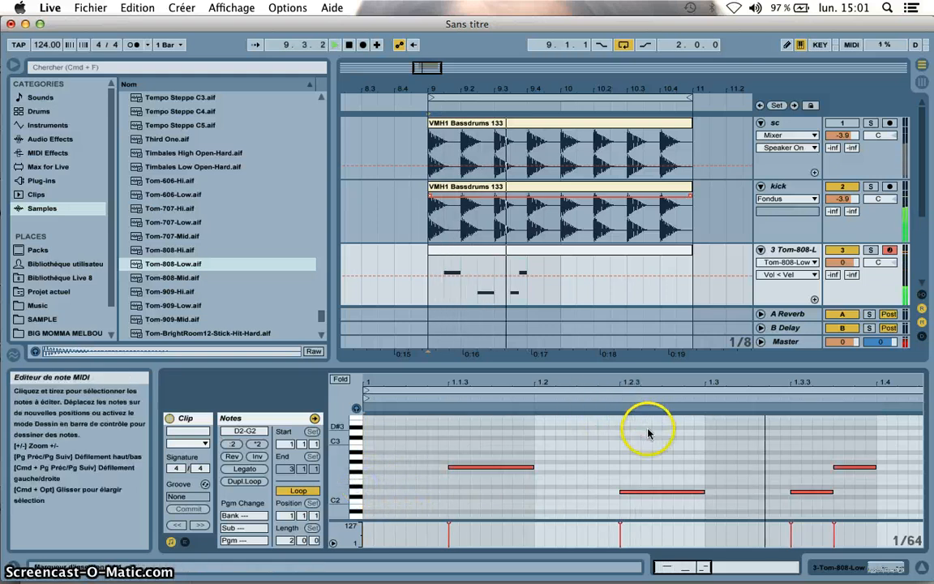
key(space)
Add a G2 note from 1.4.3 to the start of the clip's second bar.
scroll(691, 422, right, 3)
double_click(662, 383)
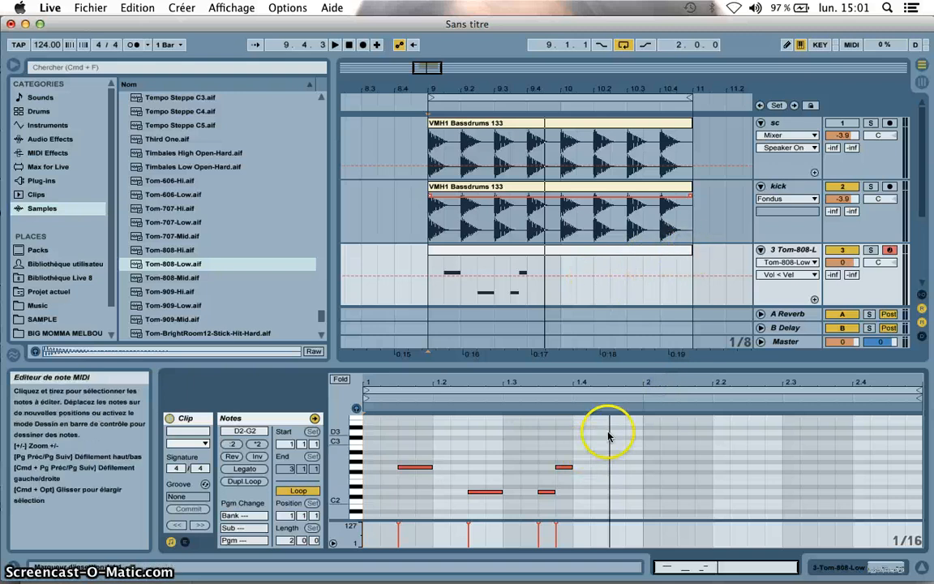
click(410, 468)
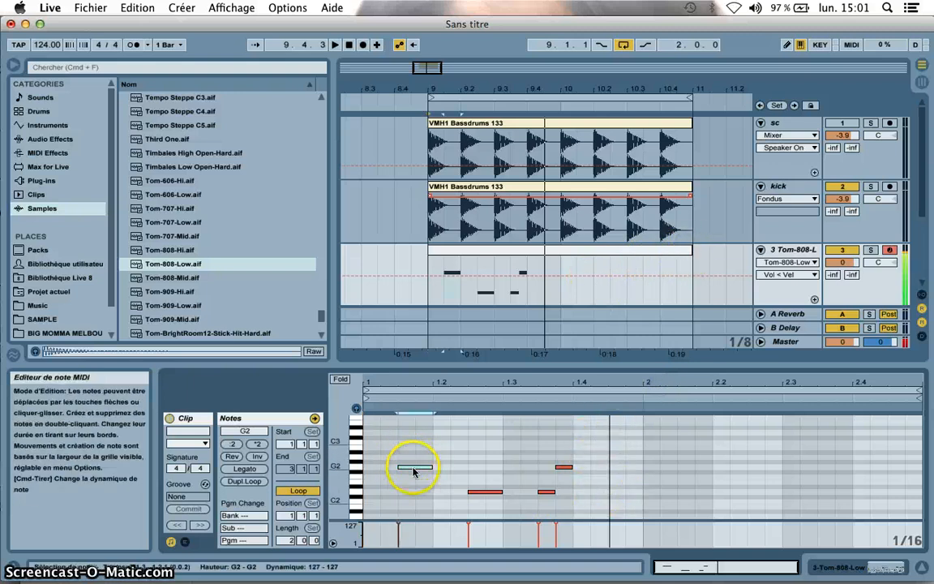
click(613, 469)
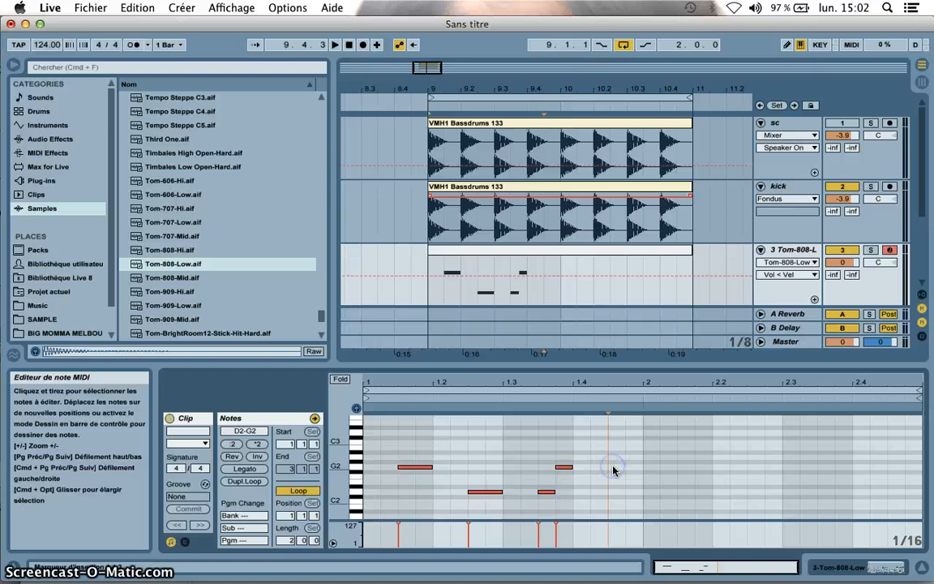
double_click(613, 469)
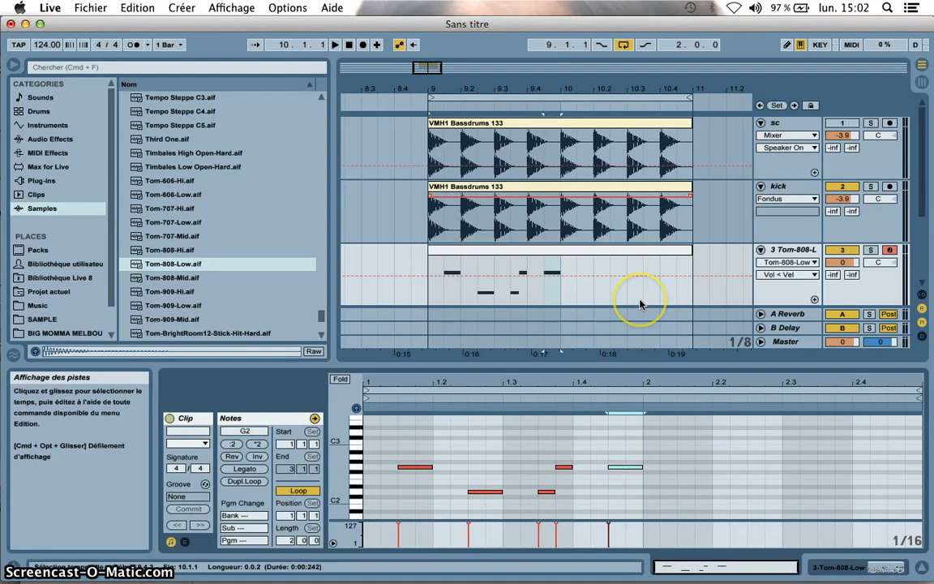
Lower the last note at 1.4.3 from G2 to D2 and listen to the pattern.
click(426, 289)
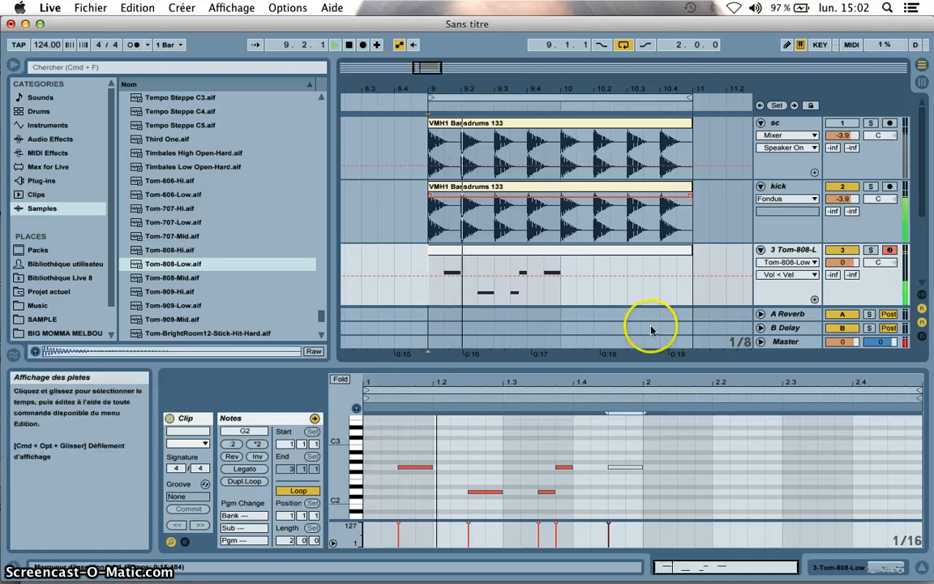
key(space)
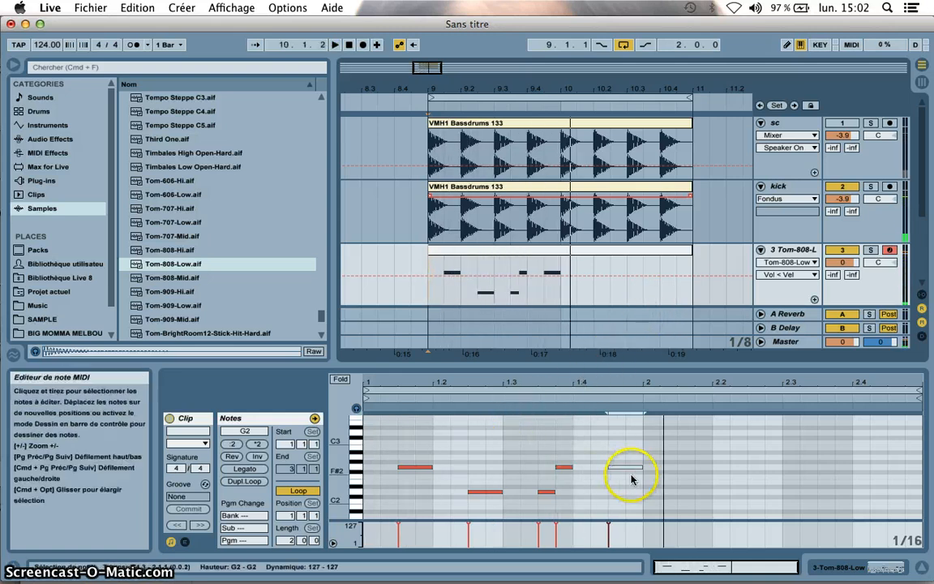
key(space)
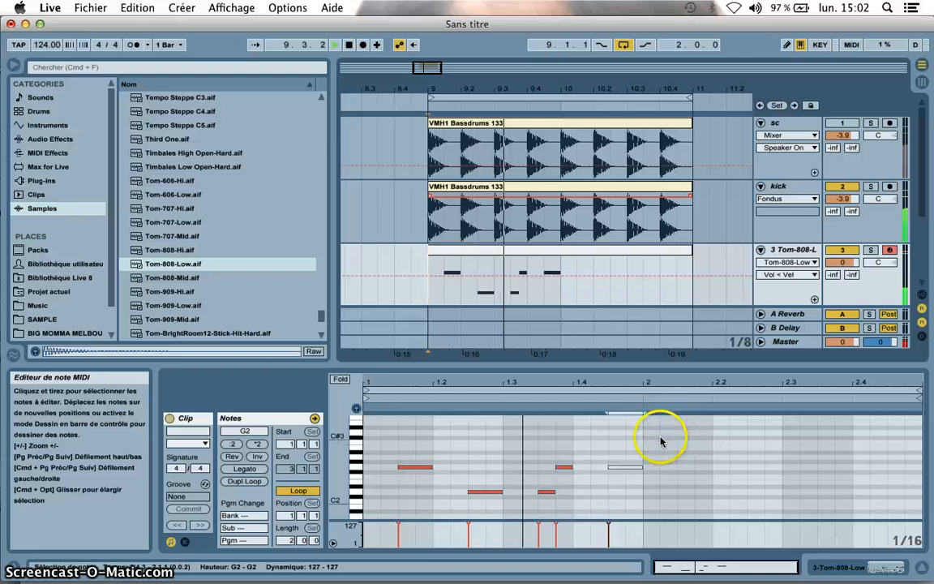
key(space)
click(622, 468)
drag(622, 468, 621, 491)
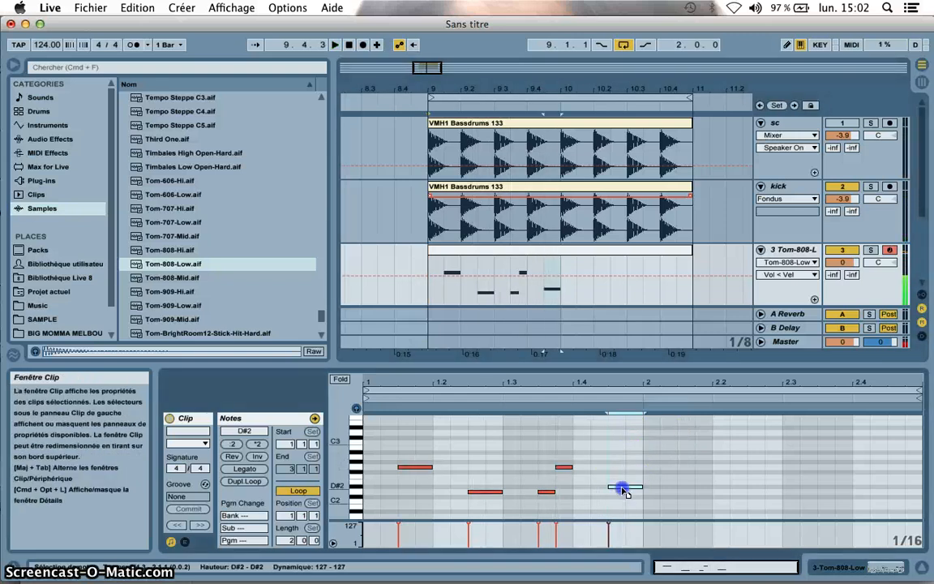
key(space)
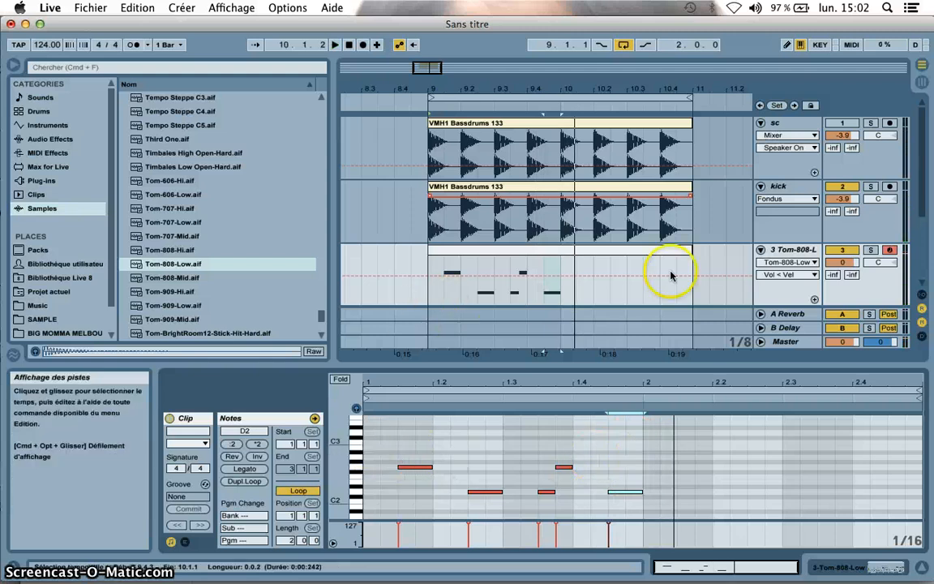
Shorten the bass clip to one bar, duplicate it into bar 10 and listen to the result.
drag(689, 251, 566, 262)
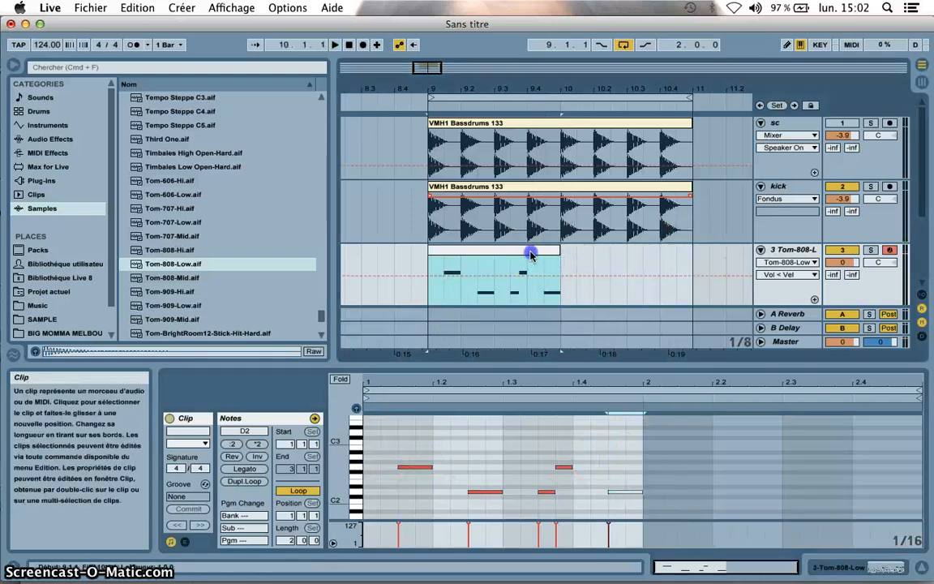
key(super+d)
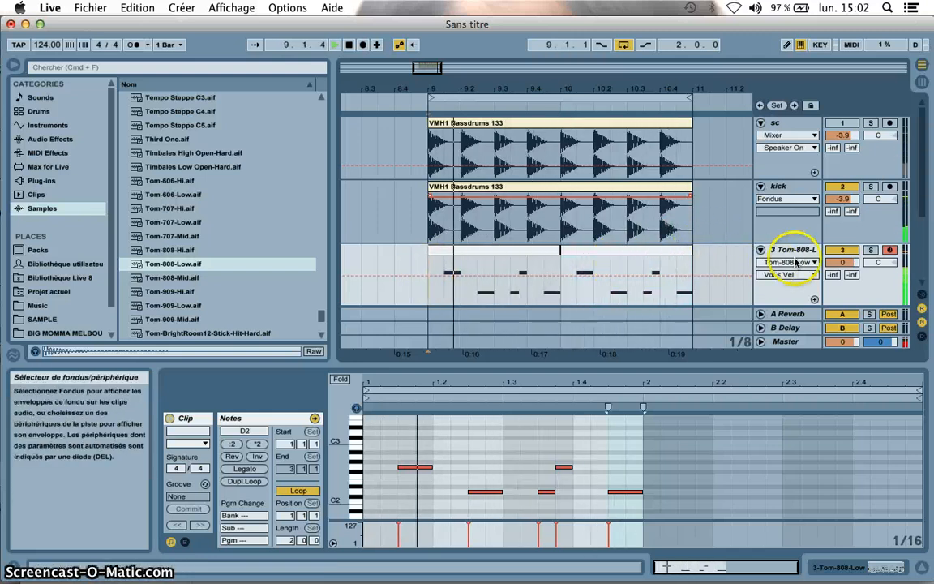
key(space)
Balance the track levels during playback, setting the kick to -4.8 dB and the 808 tom to -4.1 dB.
drag(843, 260, 845, 262)
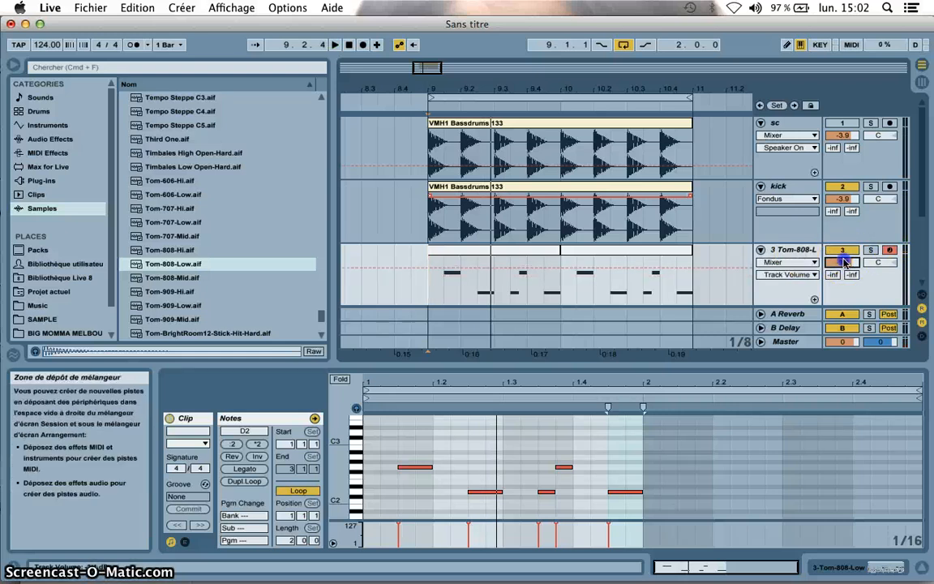
key(space)
drag(848, 197, 850, 202)
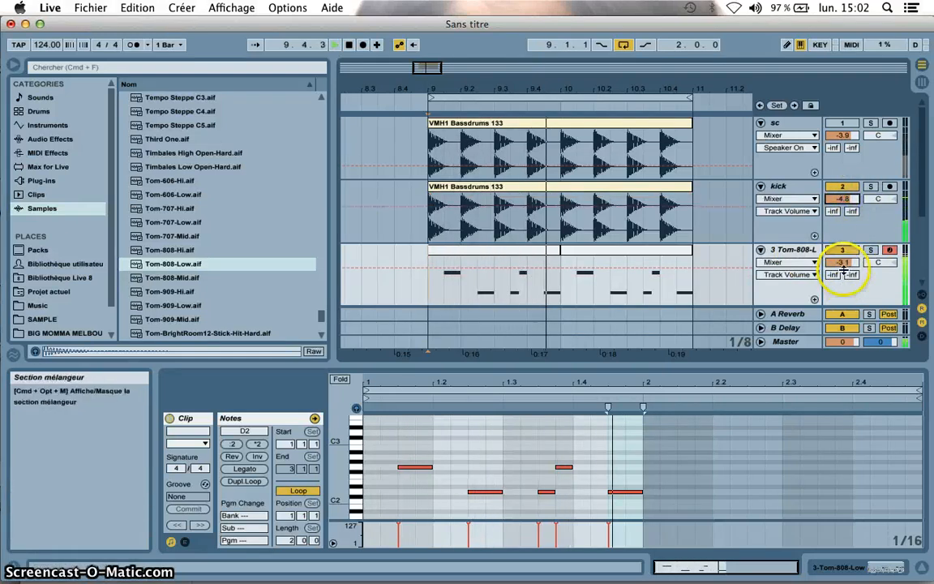
drag(843, 267, 823, 273)
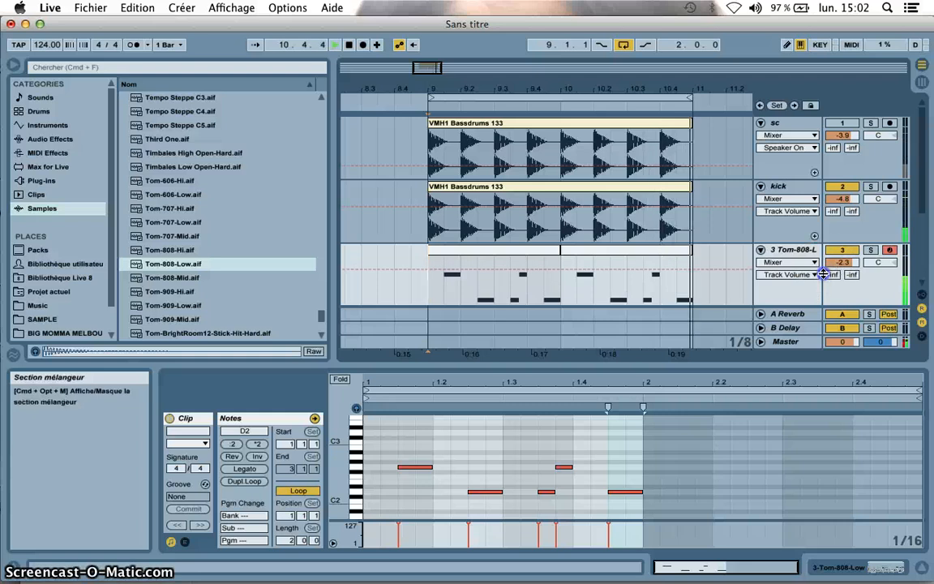
click(844, 263)
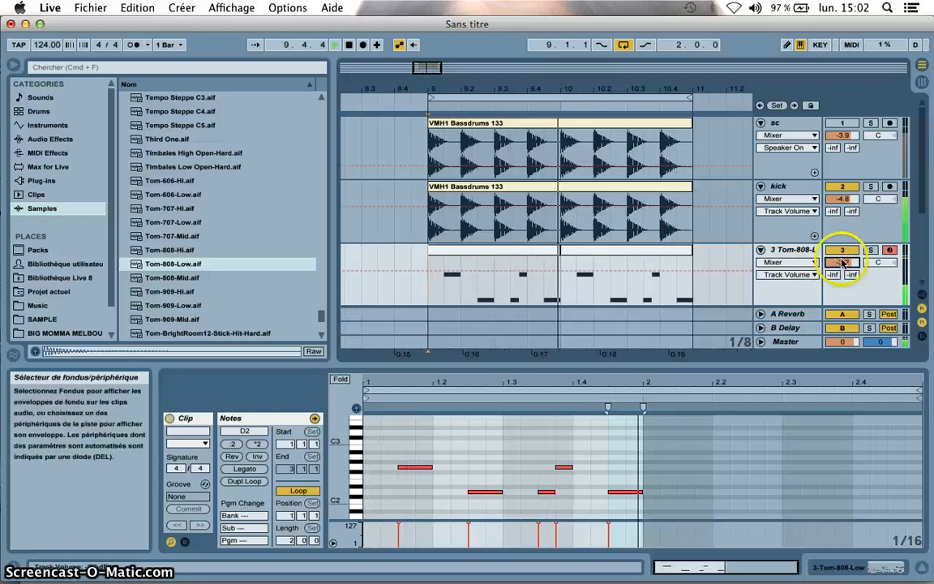
Show the 808 tom track's devices and add a Compressor audio effect after Simpler.
click(791, 252)
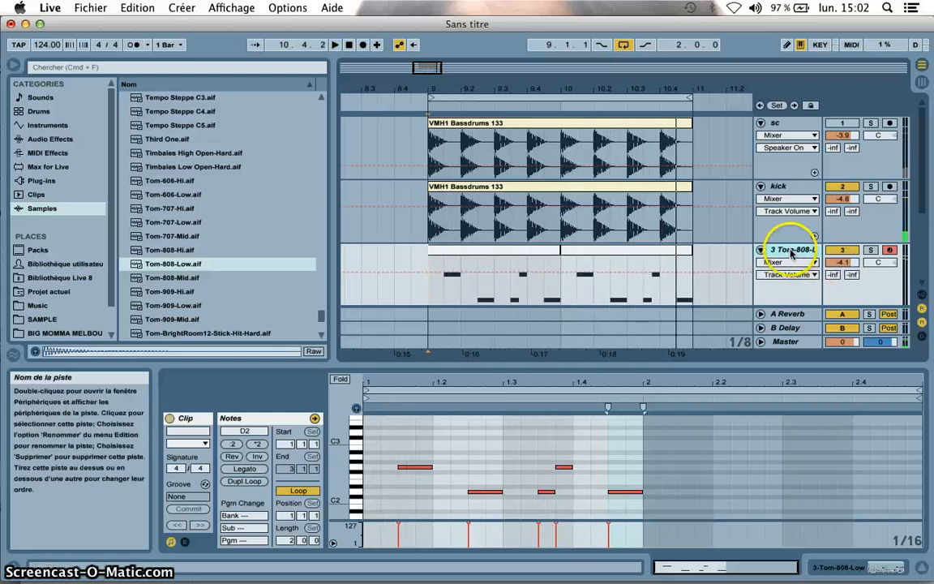
double_click(789, 251)
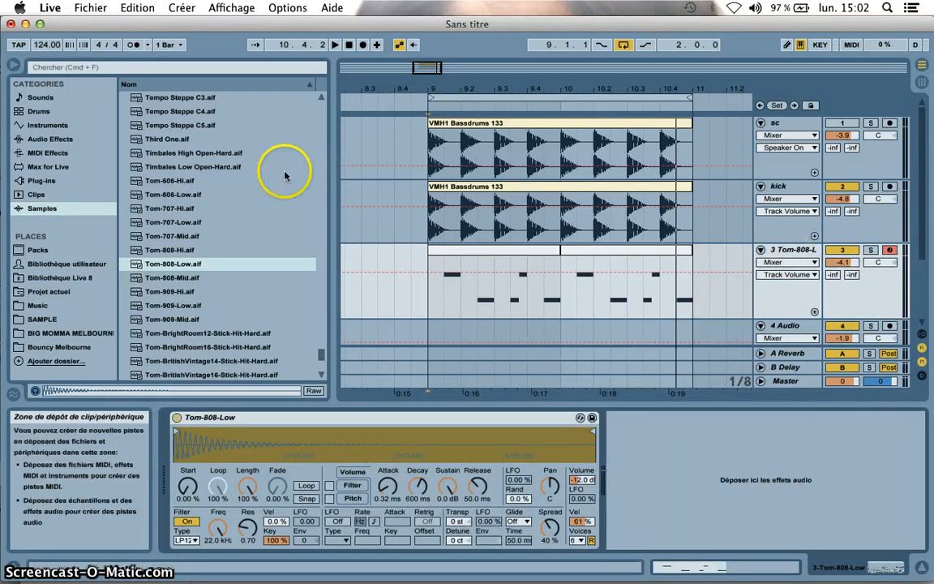
click(57, 140)
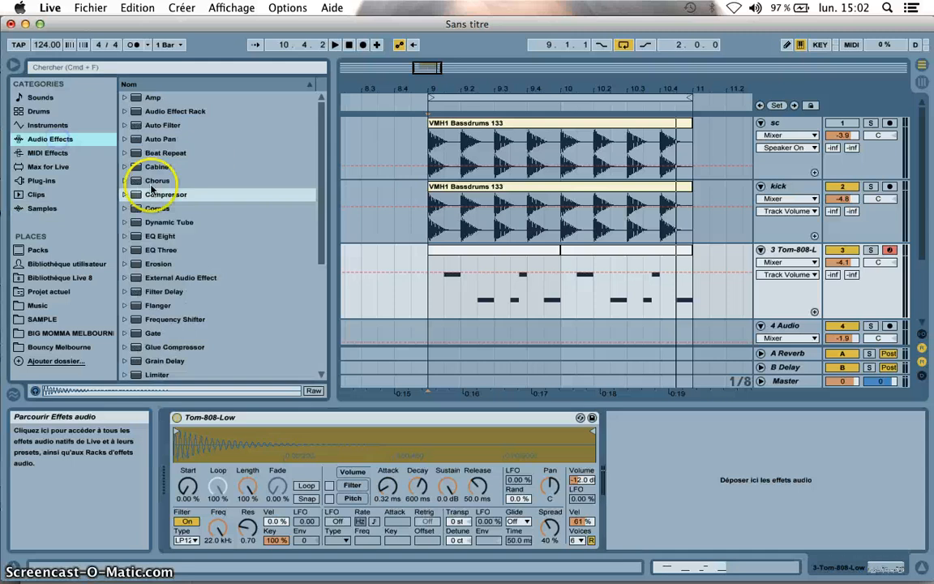
drag(160, 195, 653, 438)
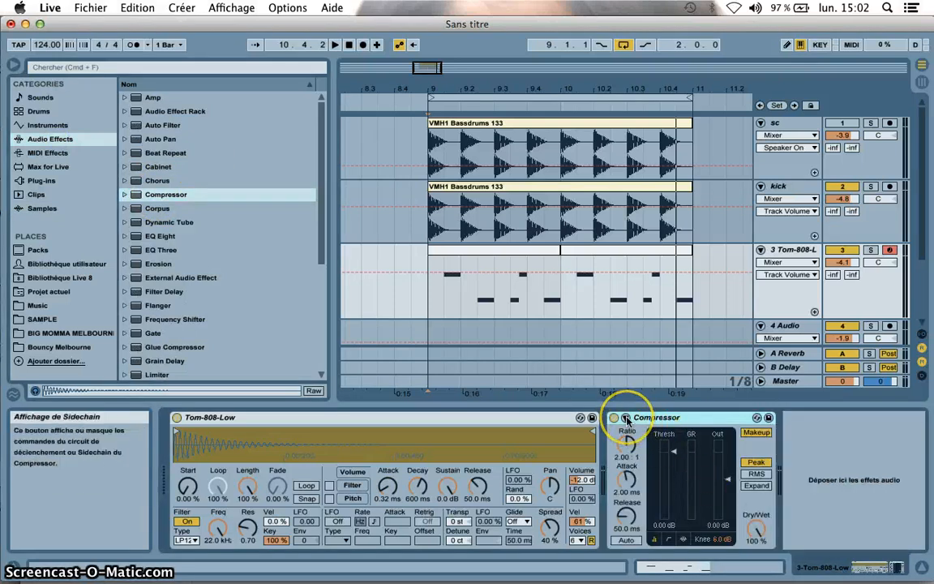
Enable the Compressor's sidechain and choose the sc track as its audio source.
click(626, 418)
click(640, 434)
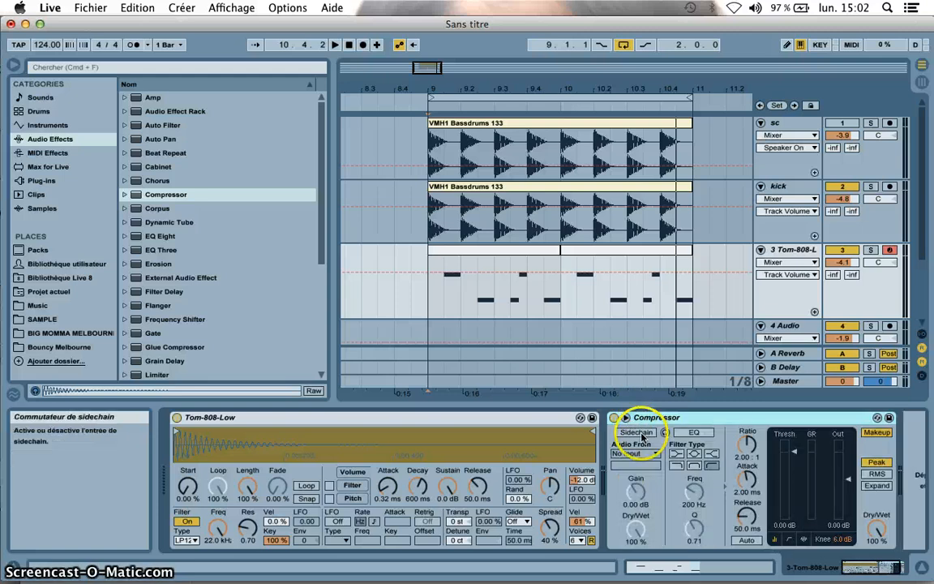
click(641, 455)
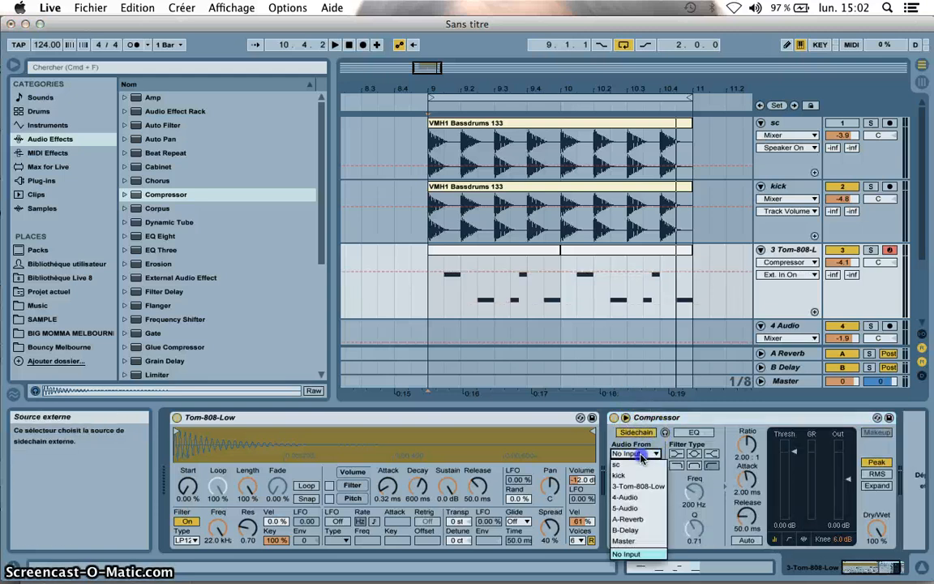
click(631, 467)
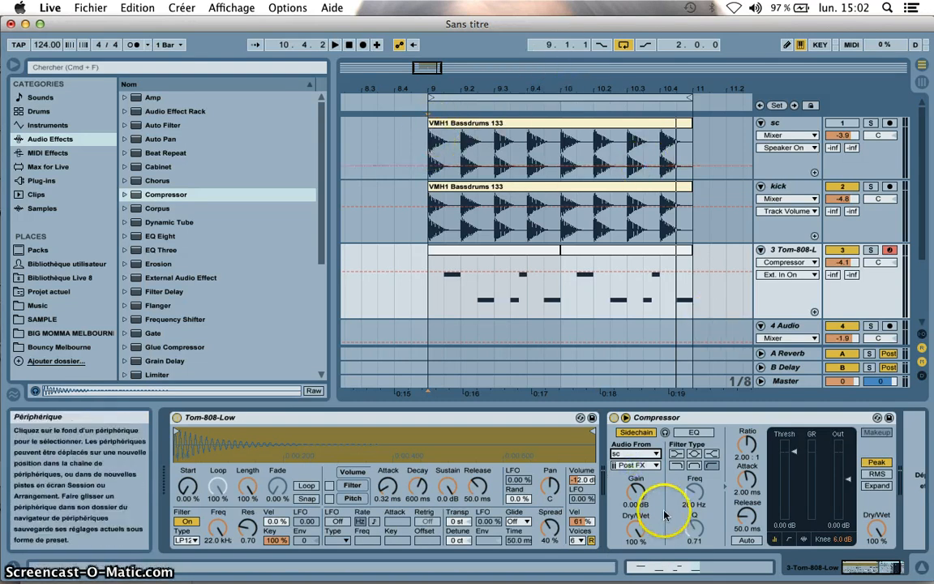
scroll(668, 496, right, 2)
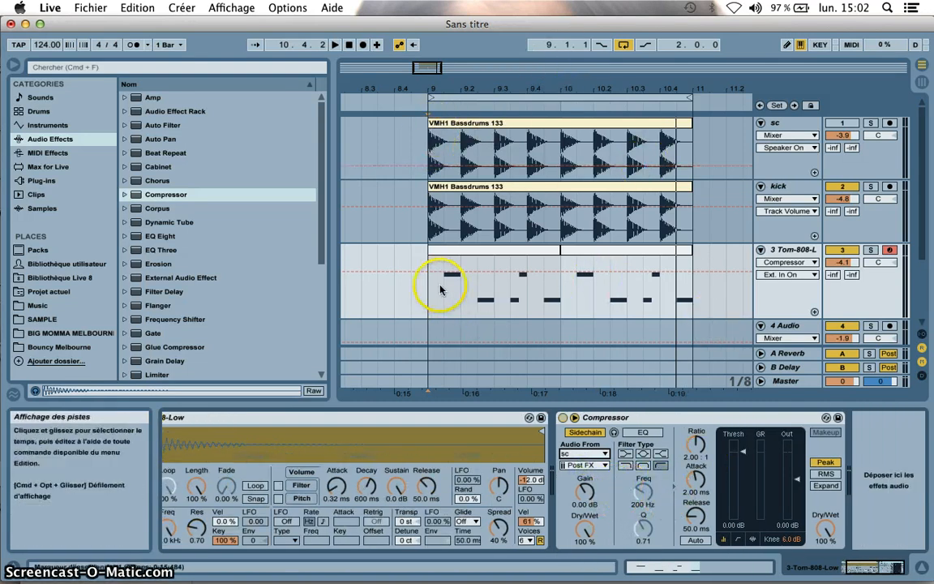
Lower the Compressor's output gain to -4.95 dB and its threshold to about -28 dB while playing the loop.
click(430, 285)
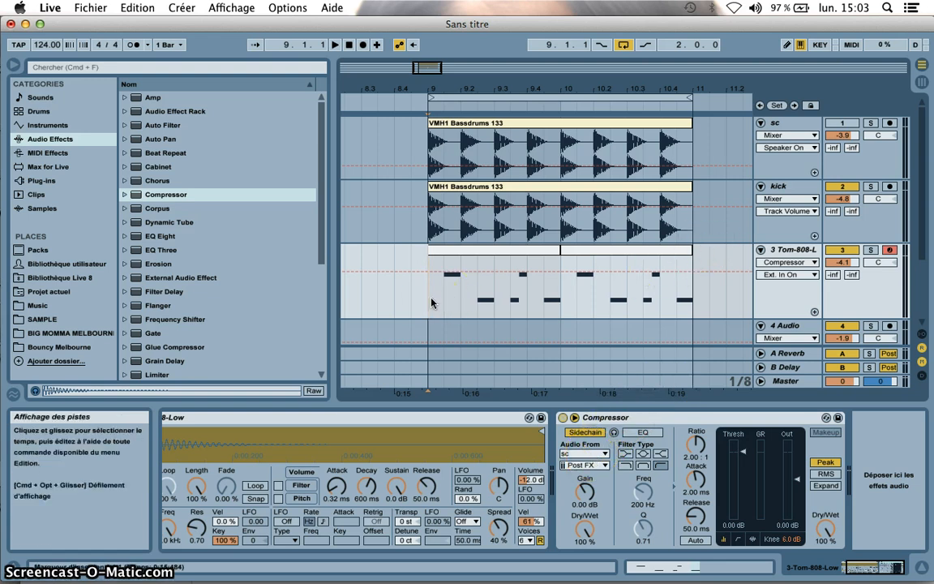
click(504, 310)
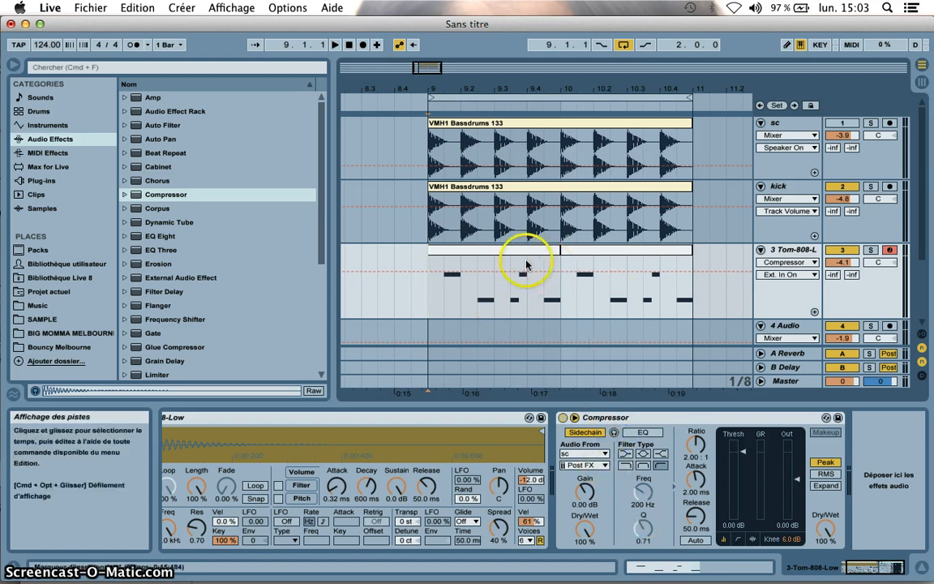
key(space)
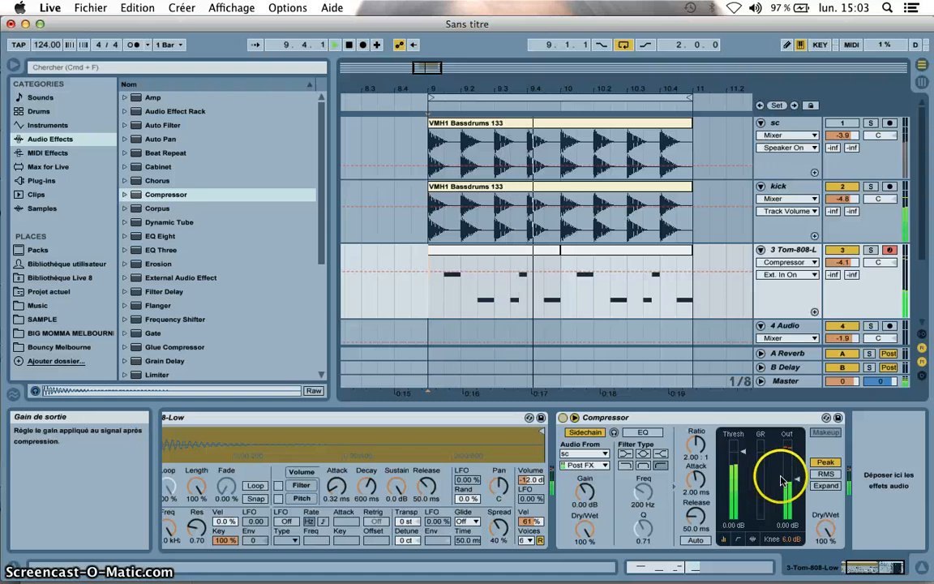
drag(784, 461, 795, 479)
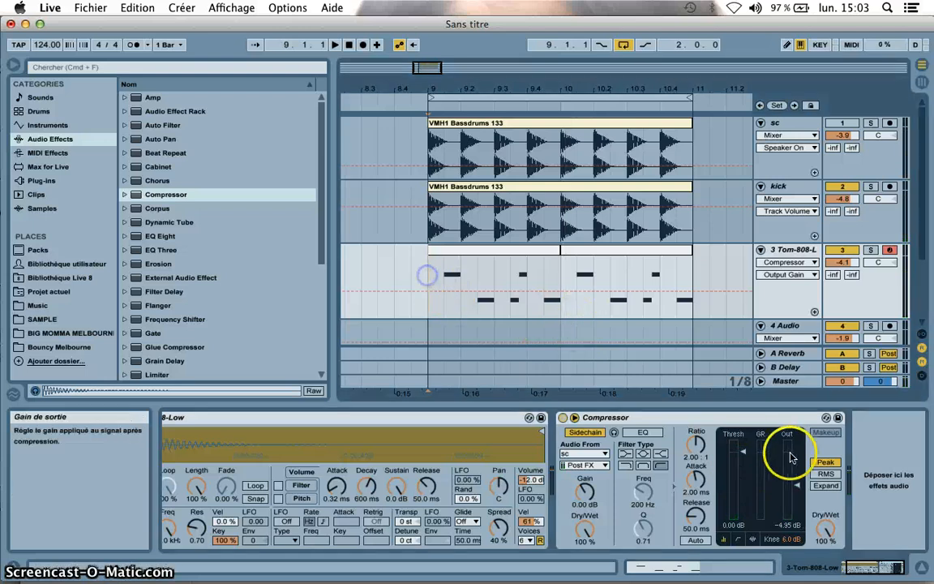
click(740, 452)
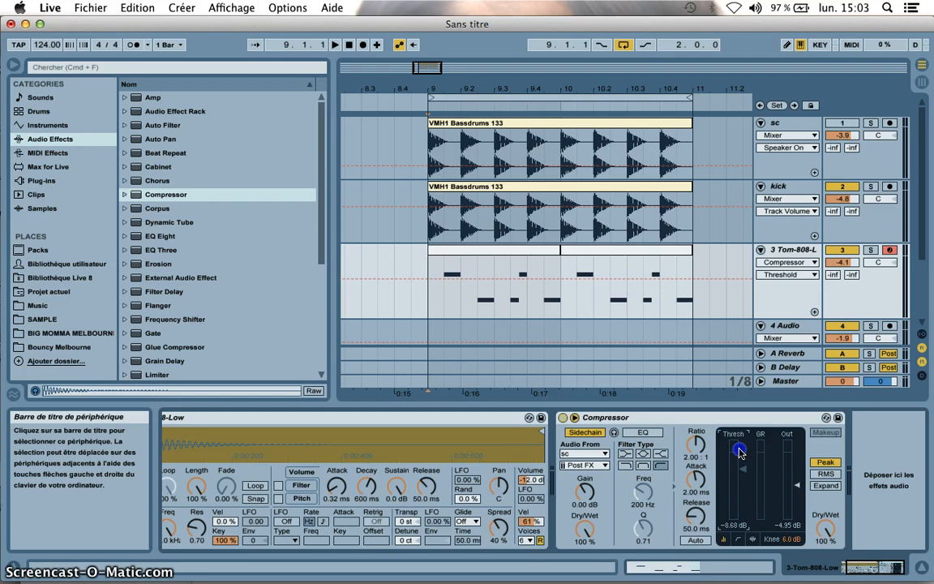
key(space)
drag(739, 451, 740, 460)
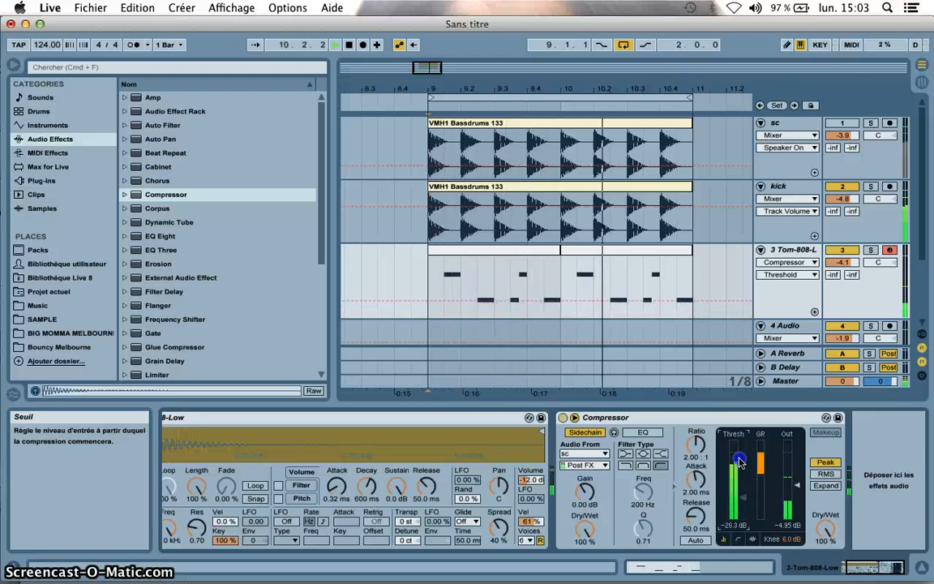
Solo the 808 tom track and set its Compressor to a 16.0:1 ratio, 0.07 ms attack and -30.0 dB threshold.
click(870, 250)
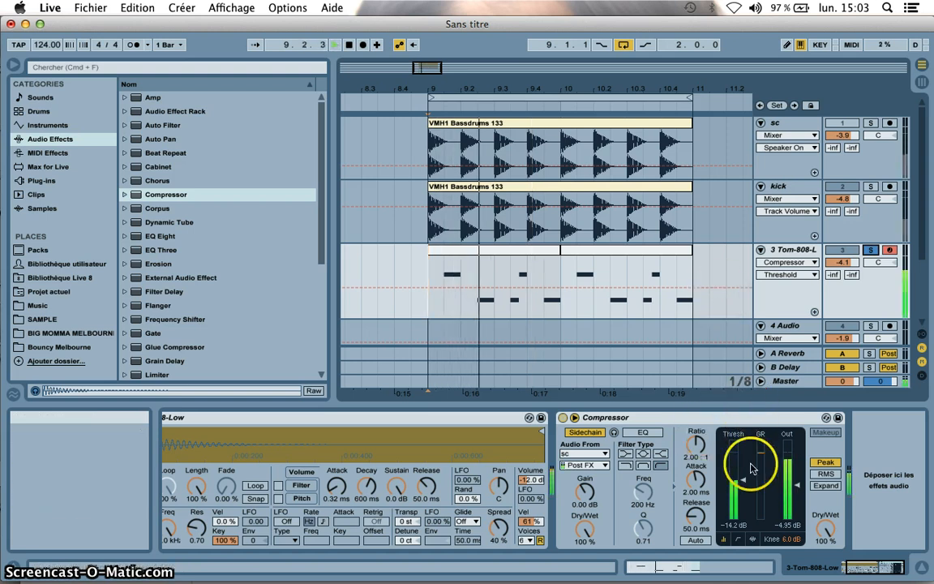
drag(742, 480, 696, 434)
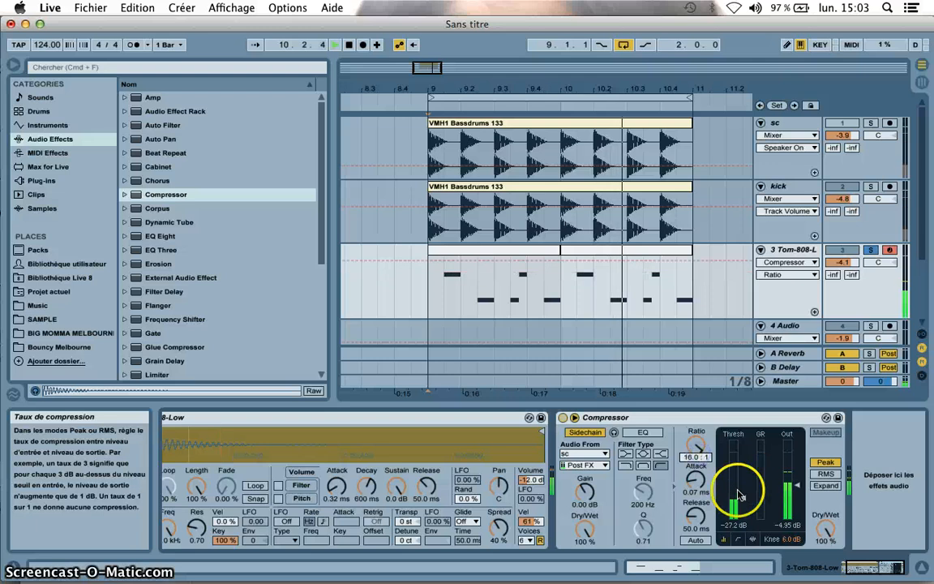
drag(747, 500, 740, 504)
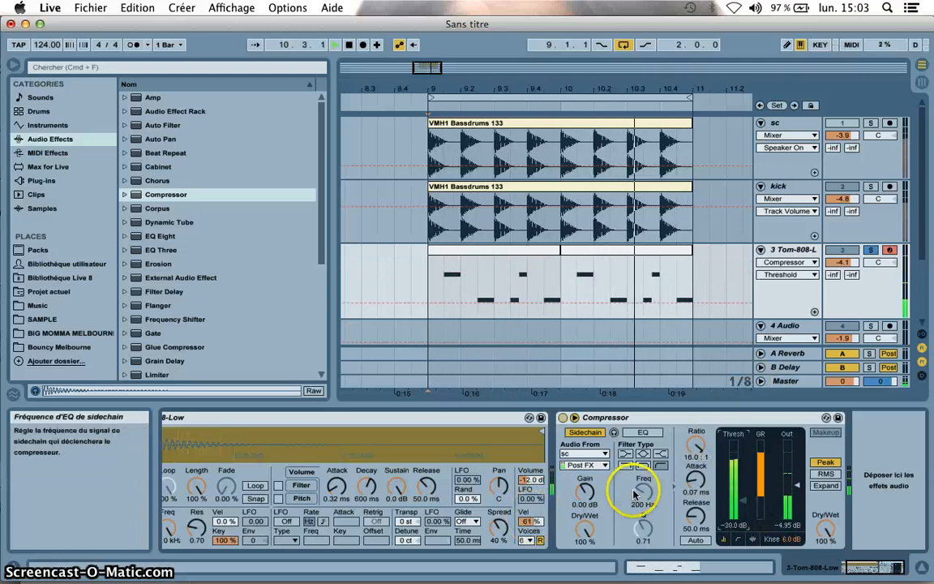
Set the Compressor's release to 49.2 ms and its attack to 2.63 ms.
drag(696, 482, 694, 442)
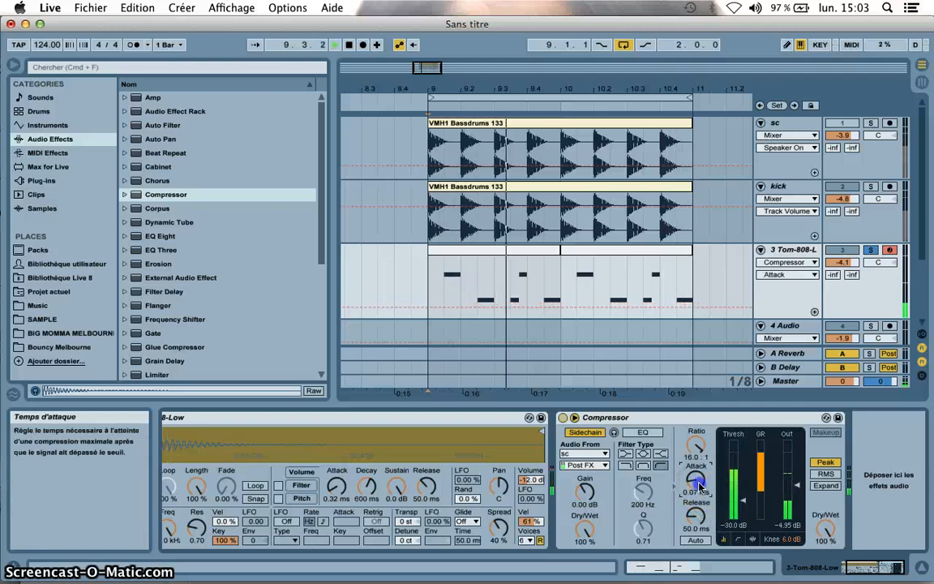
drag(696, 515, 701, 474)
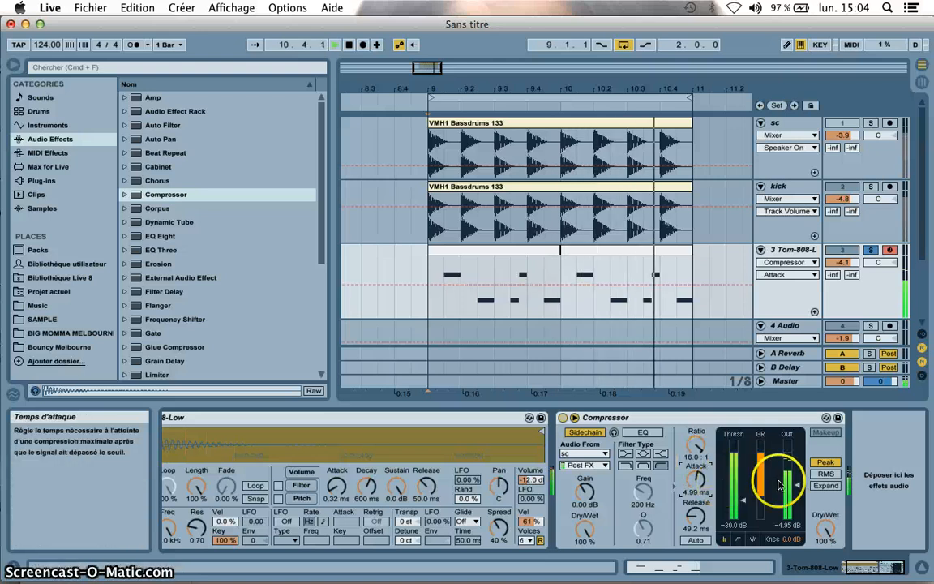
drag(696, 478, 704, 488)
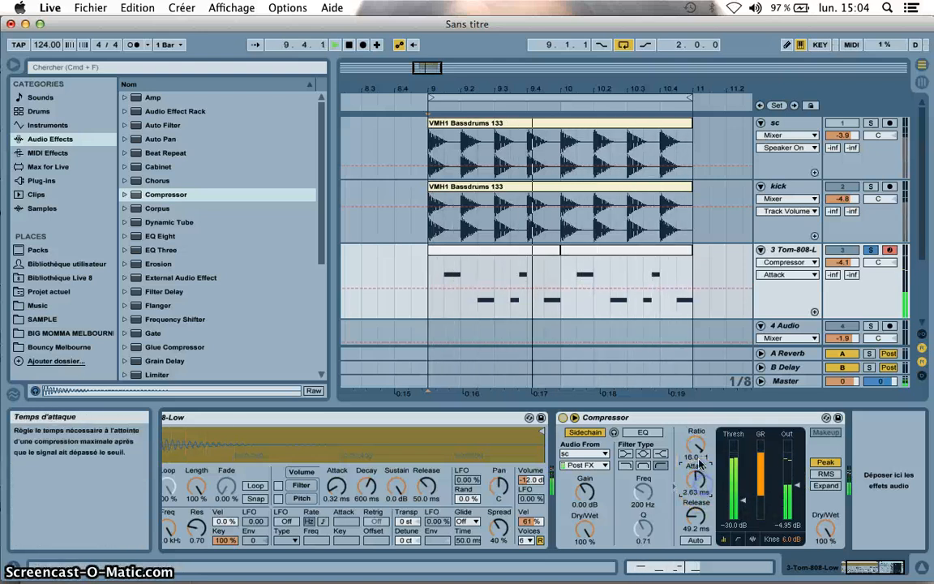
Soften the compression by setting the threshold to -11.2 dB and the ratio to 1.77:1.
drag(698, 443, 699, 482)
drag(739, 506, 739, 500)
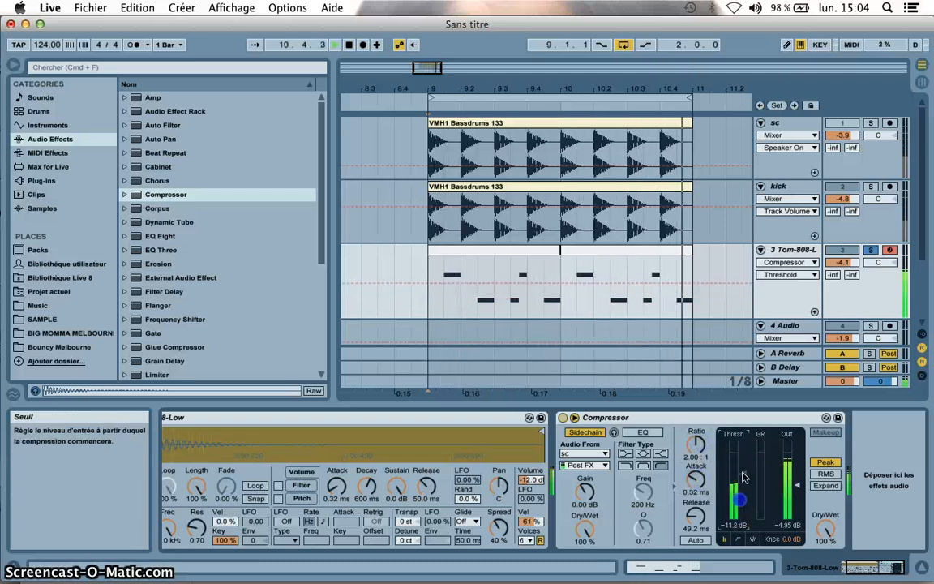
drag(708, 453, 702, 455)
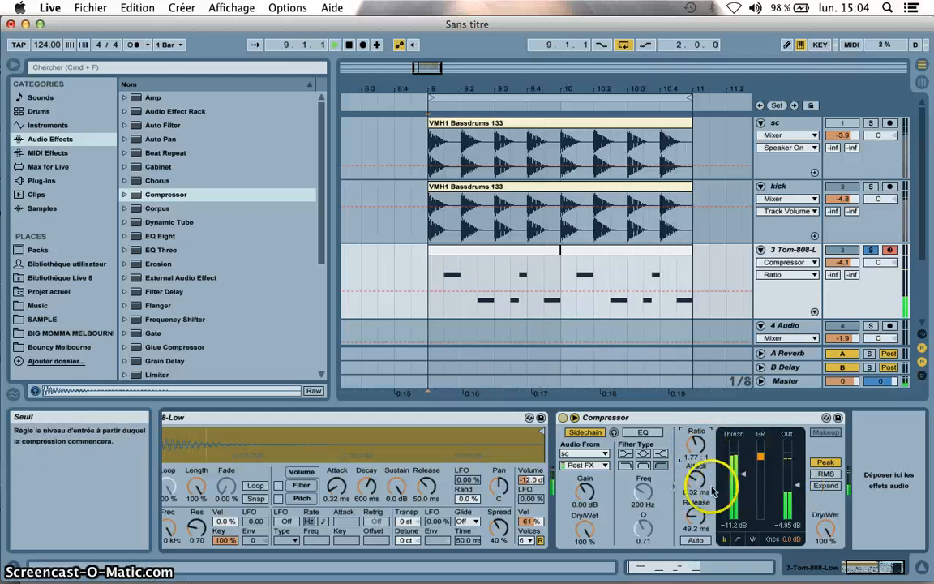
Set the Compressor's attack to 1.39 ms and its output gain to -4.29 dB.
click(701, 485)
drag(701, 485, 700, 480)
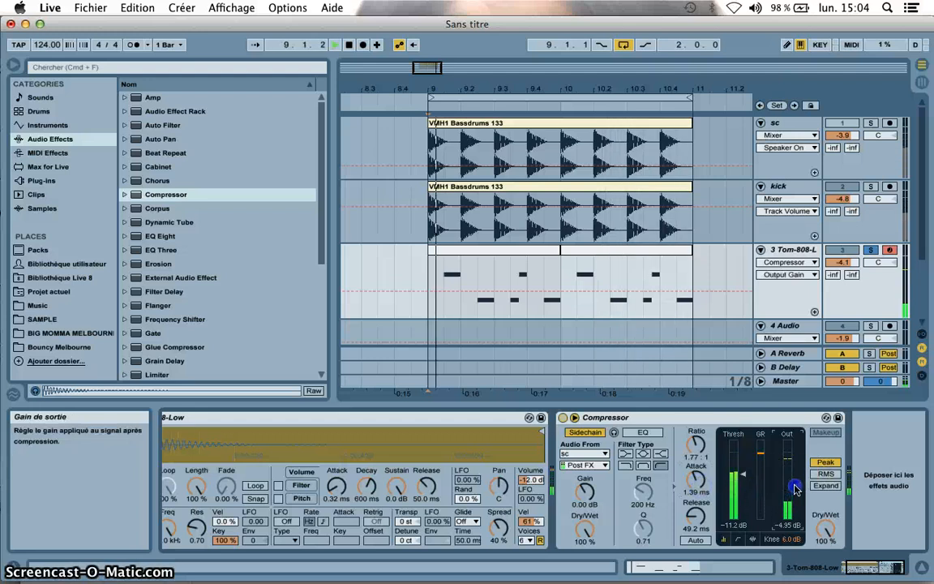
click(768, 472)
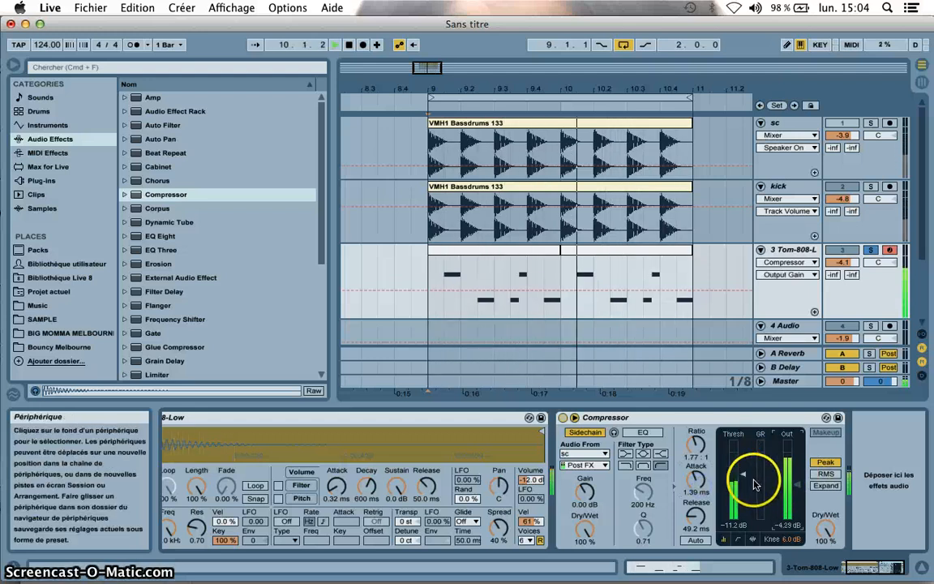
Add EQ Eight after the Compressor on the 808 tom track and set band 8 to a steeper low-pass at 6.47 kHz.
click(785, 249)
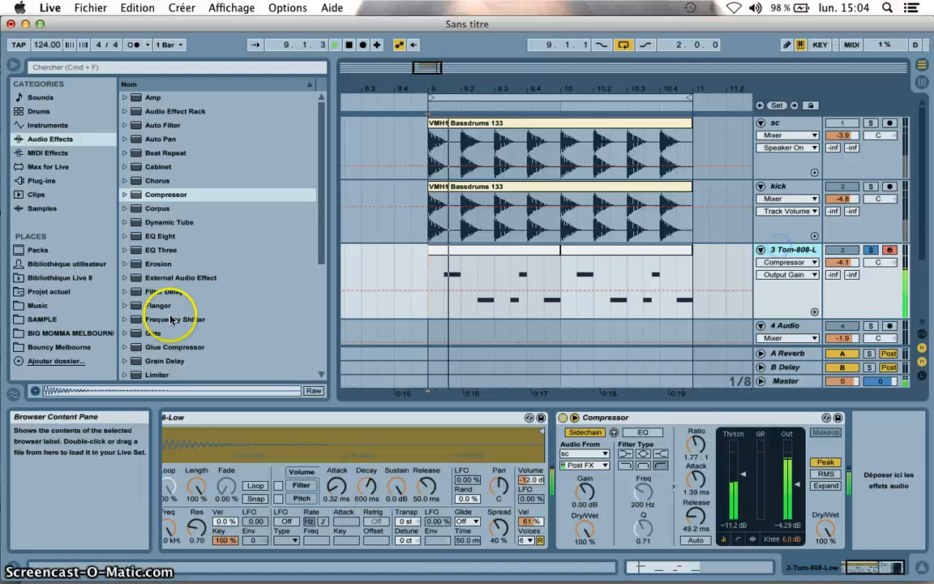
drag(162, 236, 820, 487)
click(861, 541)
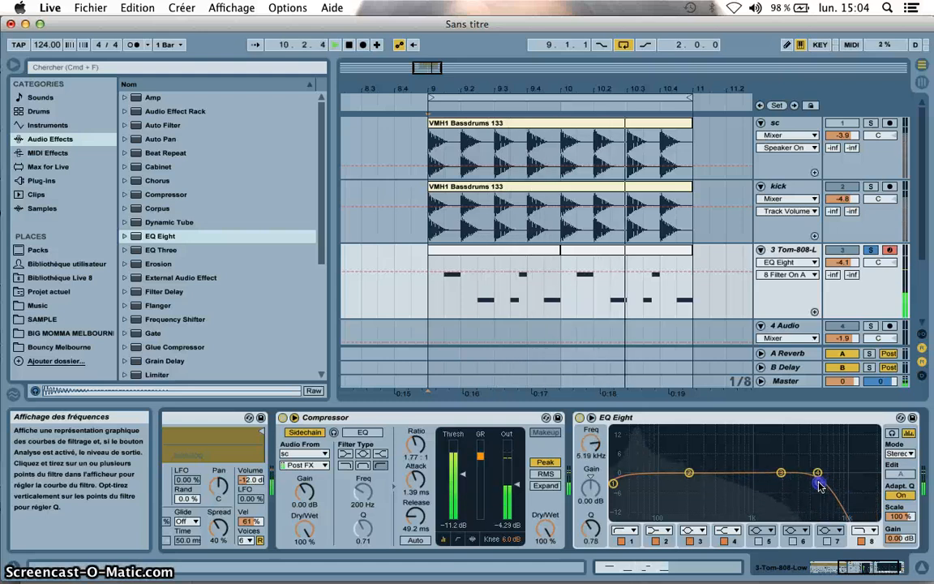
click(864, 530)
click(861, 519)
drag(820, 485, 828, 486)
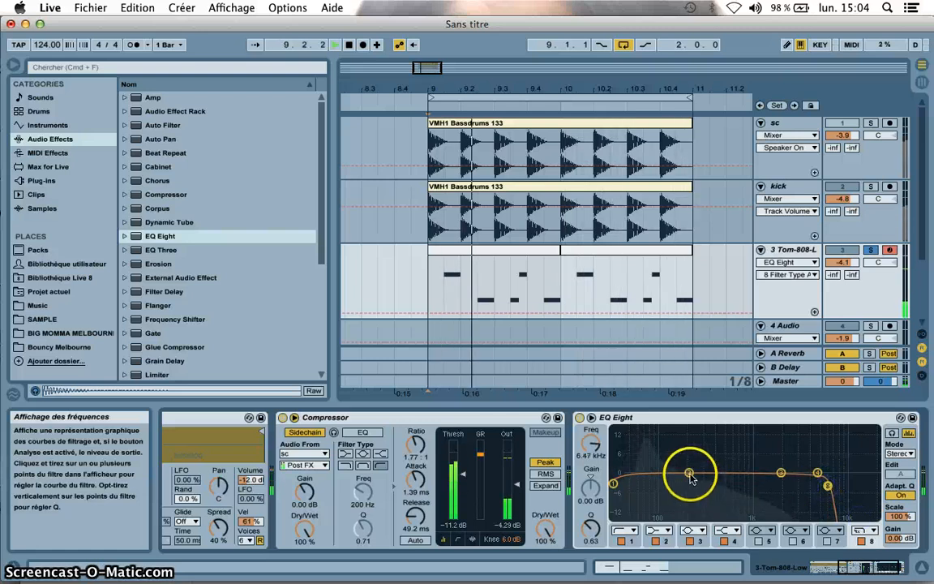
Boost EQ Eight band 2 by 3.60 dB at 41.7 Hz.
click(689, 474)
drag(685, 456, 626, 467)
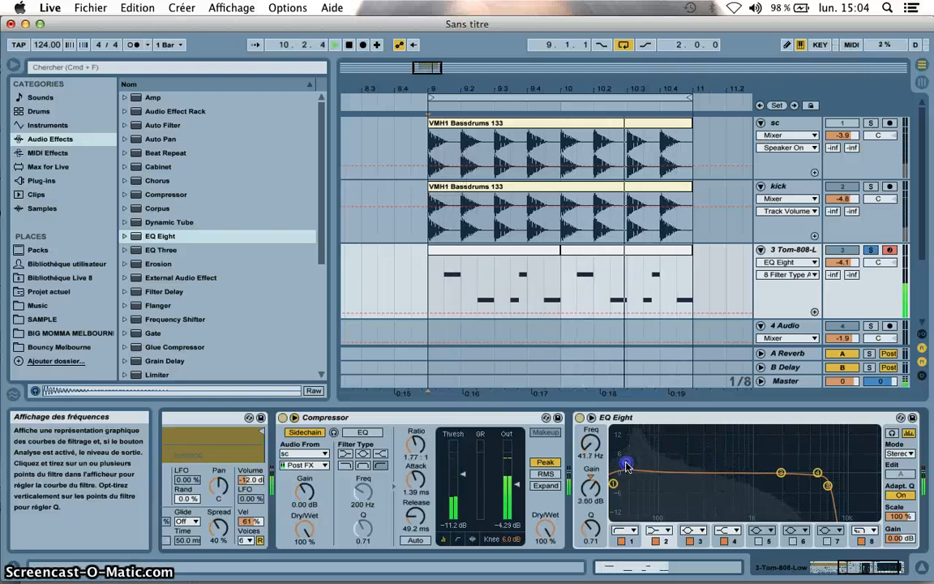
scroll(769, 503, right, 3)
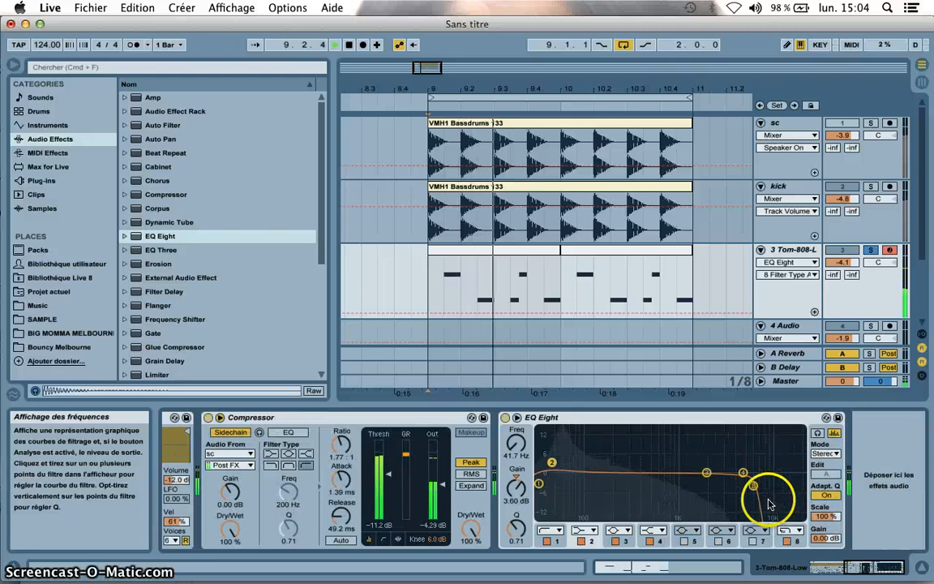
scroll(172, 311, down, 5)
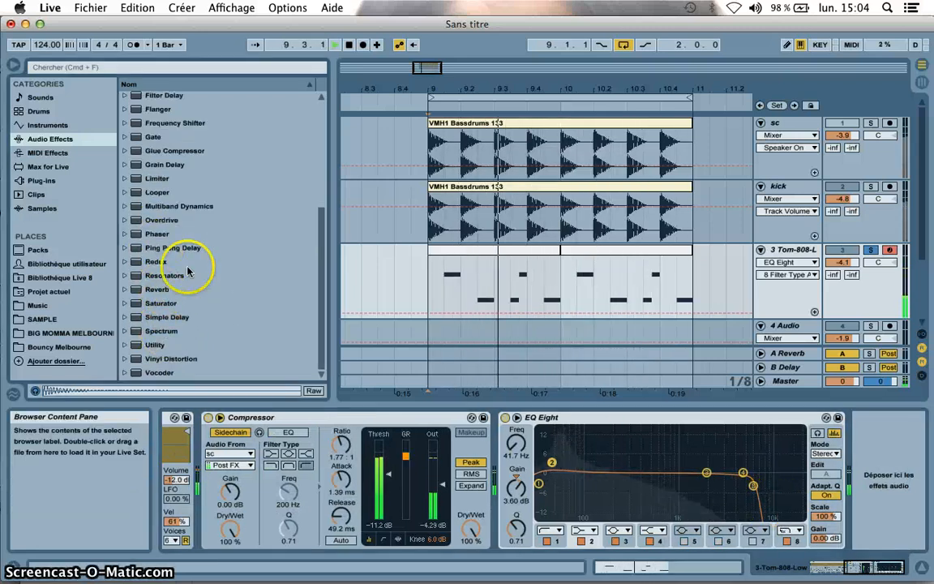
scroll(188, 271, up, 5)
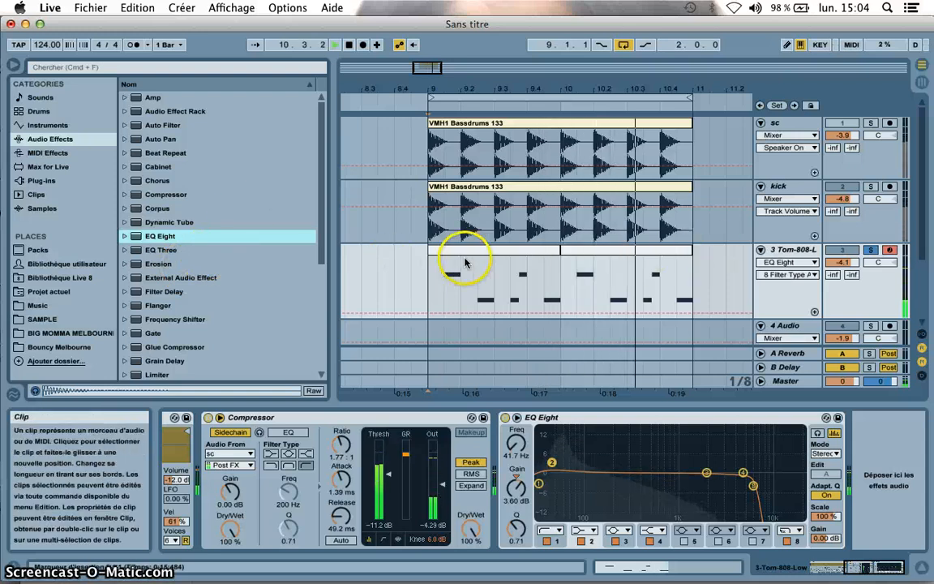
Take the 808 tom track out of solo and play the loop together with the kick.
click(433, 290)
key(space)
click(871, 252)
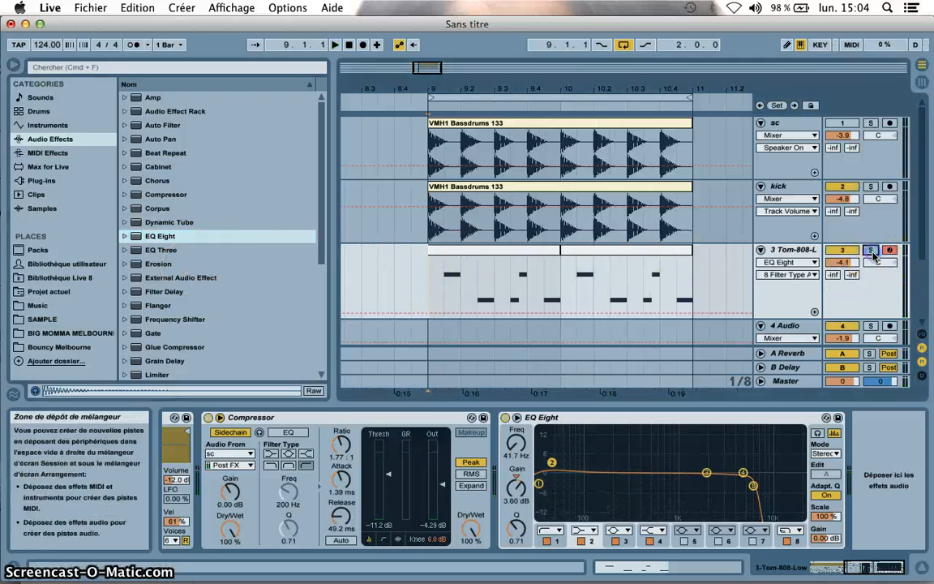
click(872, 250)
key(space)
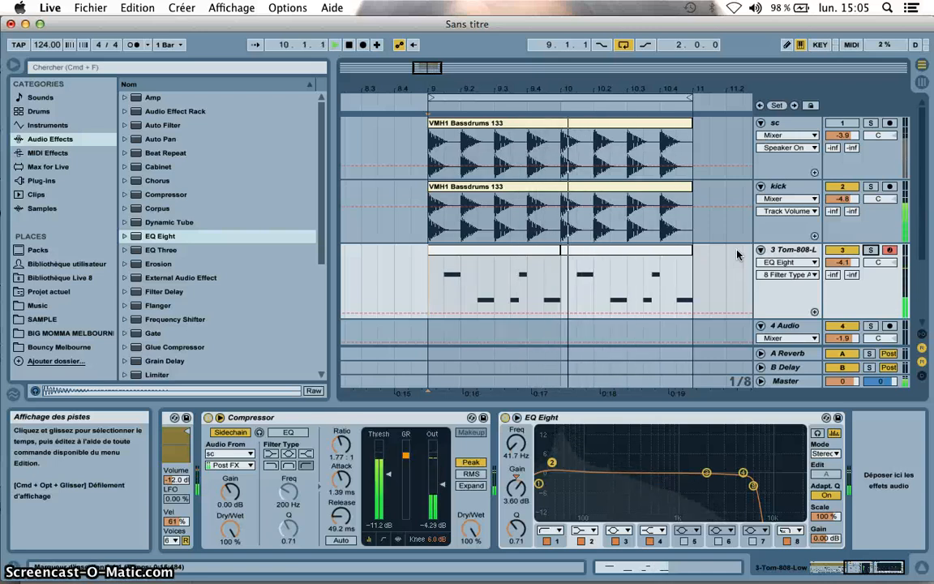
key(space)
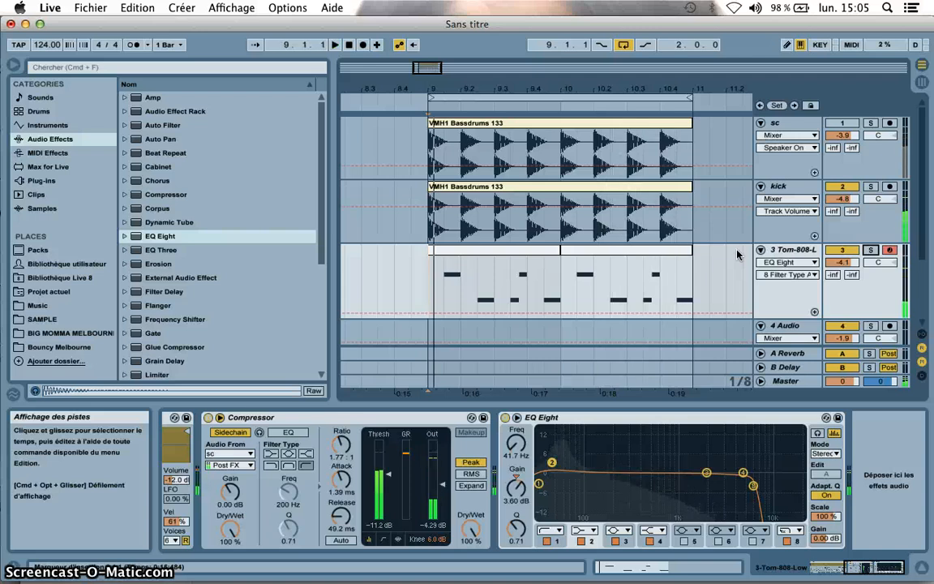
Duplicate the 808 tom track and delete the bar 10 clip on the copy.
click(467, 248)
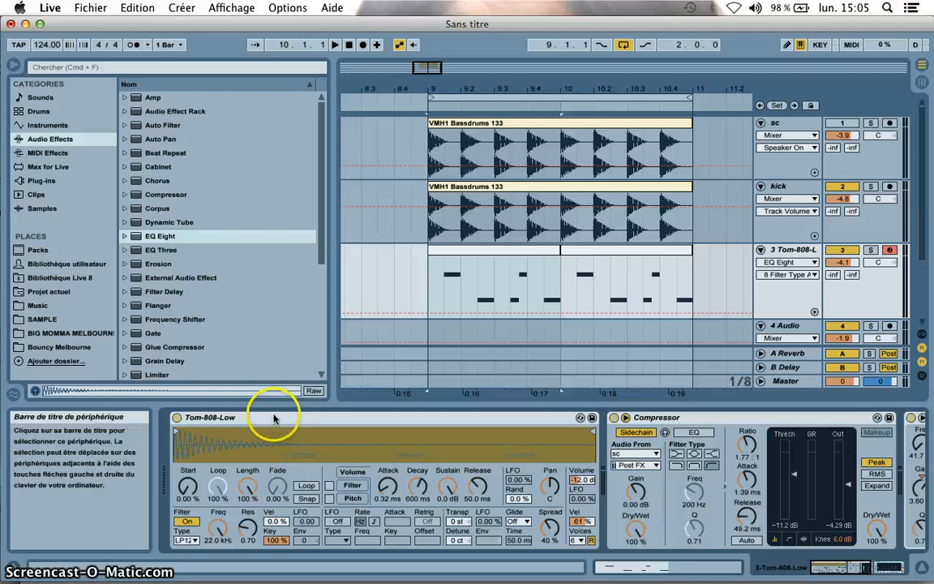
click(527, 294)
scroll(526, 292, down, 3)
scroll(494, 189, up, 2)
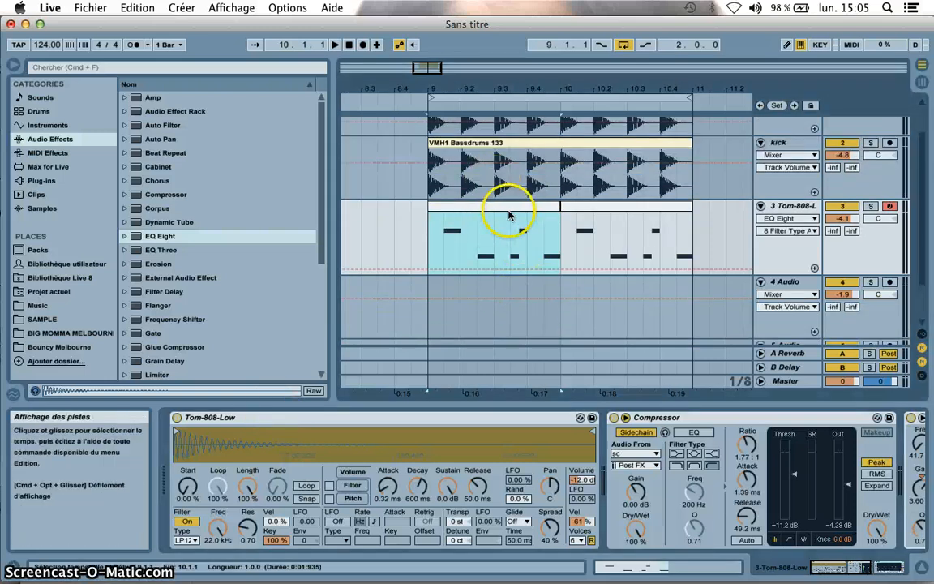
scroll(510, 219, down, 2)
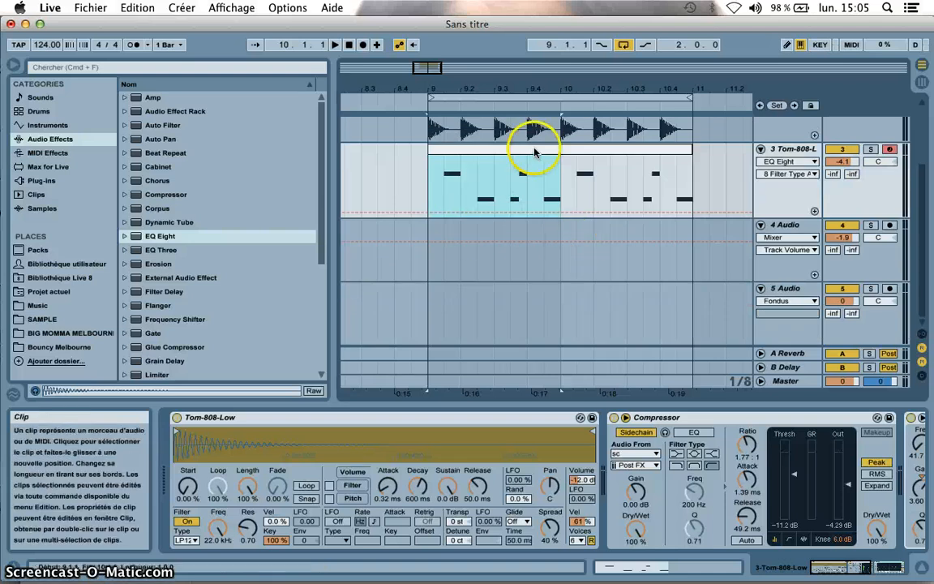
key(super+e)
click(785, 152)
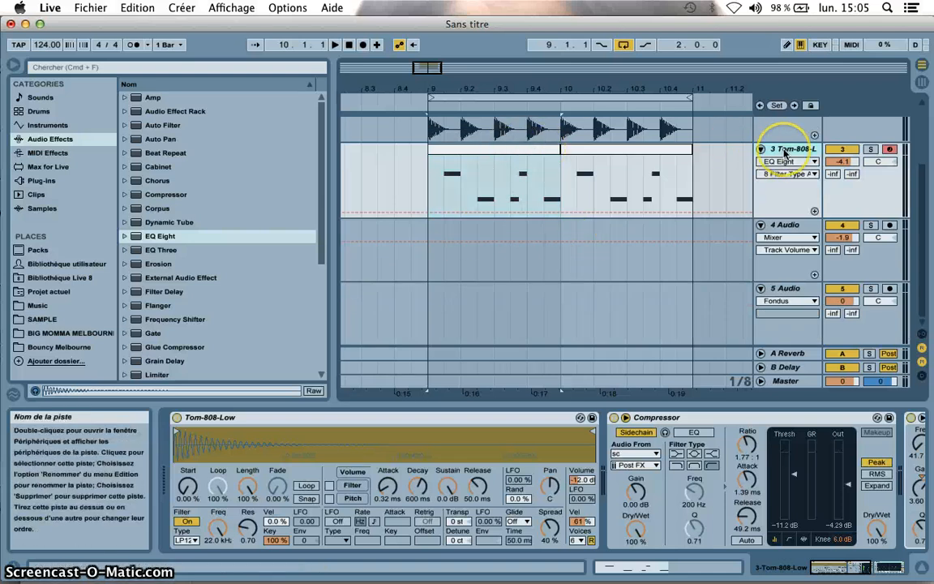
key(super+d)
click(653, 227)
key(Delete)
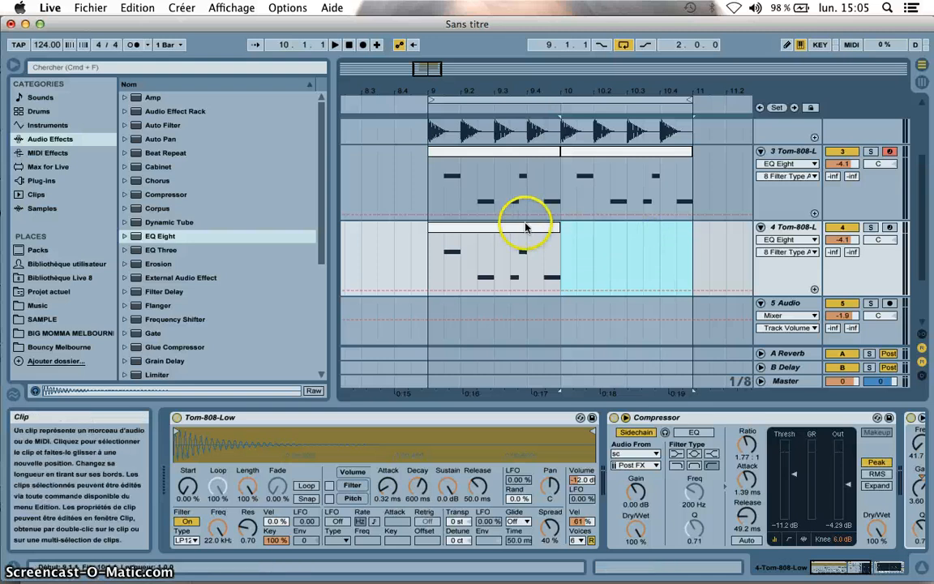
Clear all the notes from the remaining clip on the copied tom track.
double_click(520, 231)
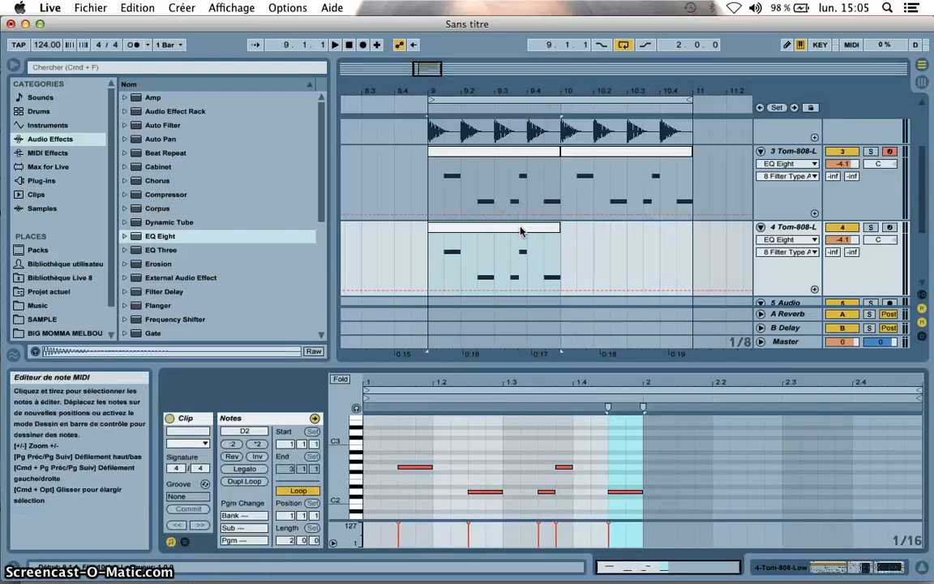
drag(392, 456, 632, 505)
key(Delete)
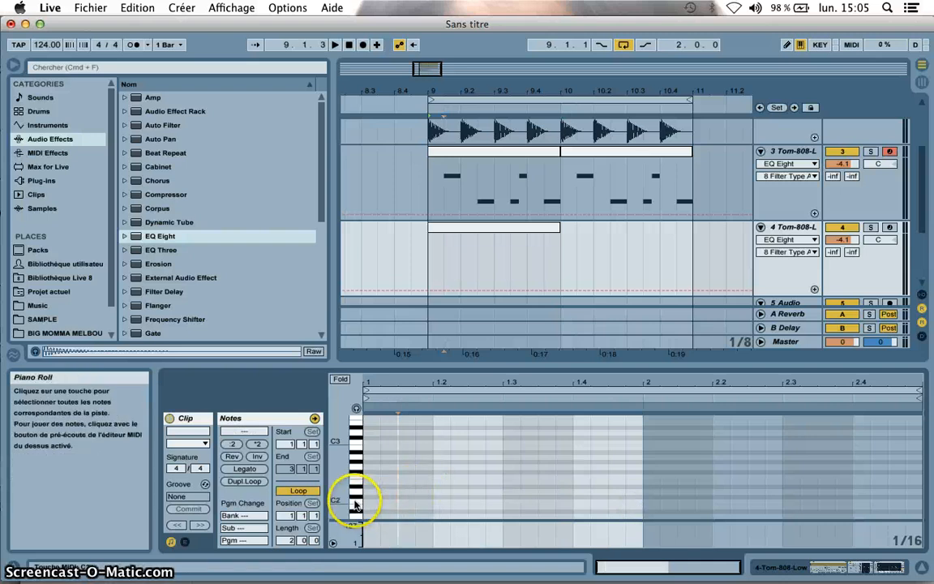
Enter two consecutive sixteenth C3 notes on the second half of beat 1 and set their velocity to 127.
double_click(408, 443)
click(430, 445)
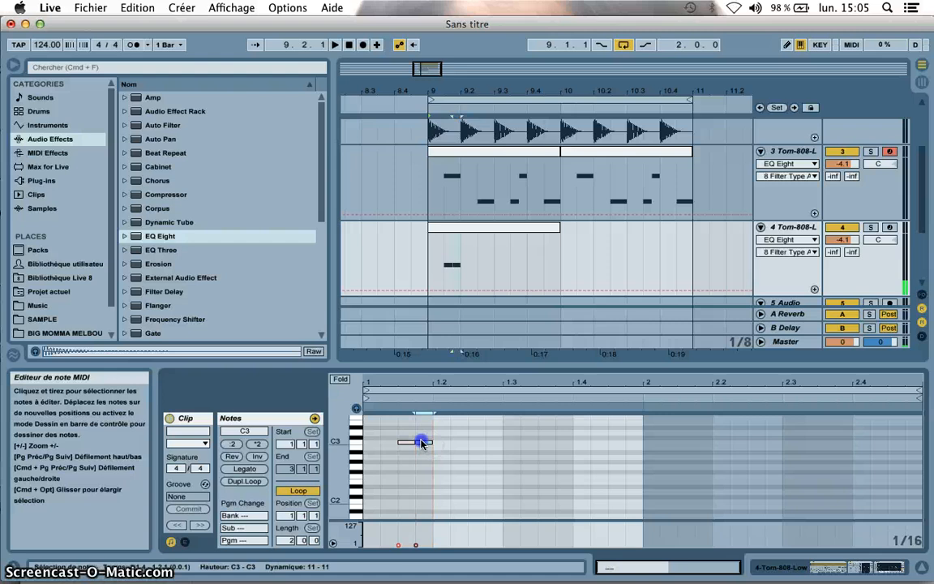
click(399, 546)
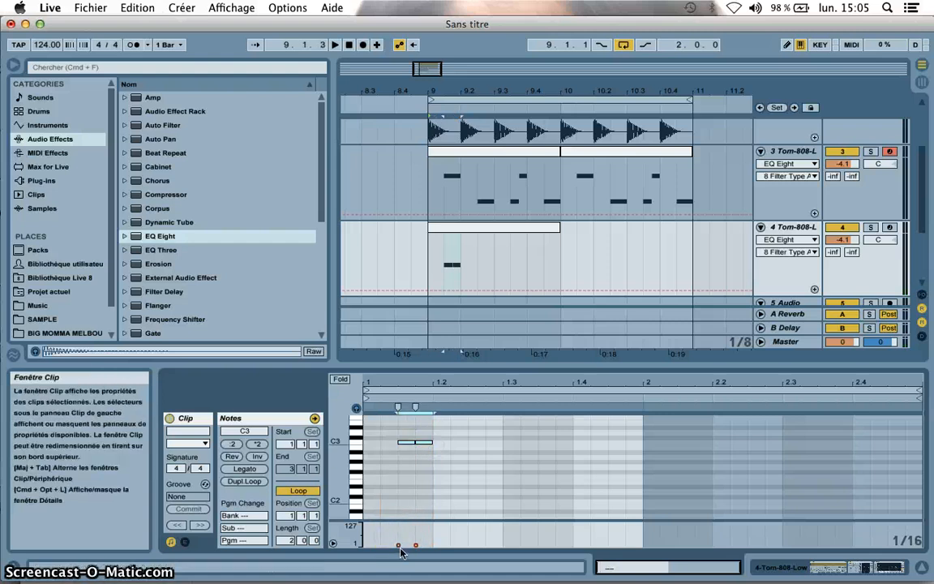
click(399, 546)
key(space)
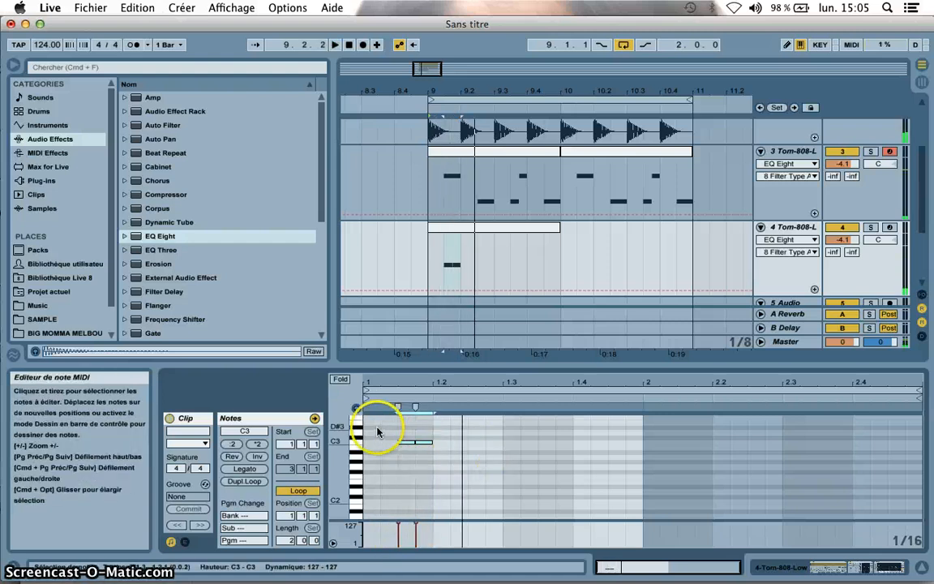
Repeat the two-note C3 pattern on all four beats and duplicate the clip into bar 10.
drag(366, 436, 437, 507)
key(super+d)
key(super+d)
key(super+d)
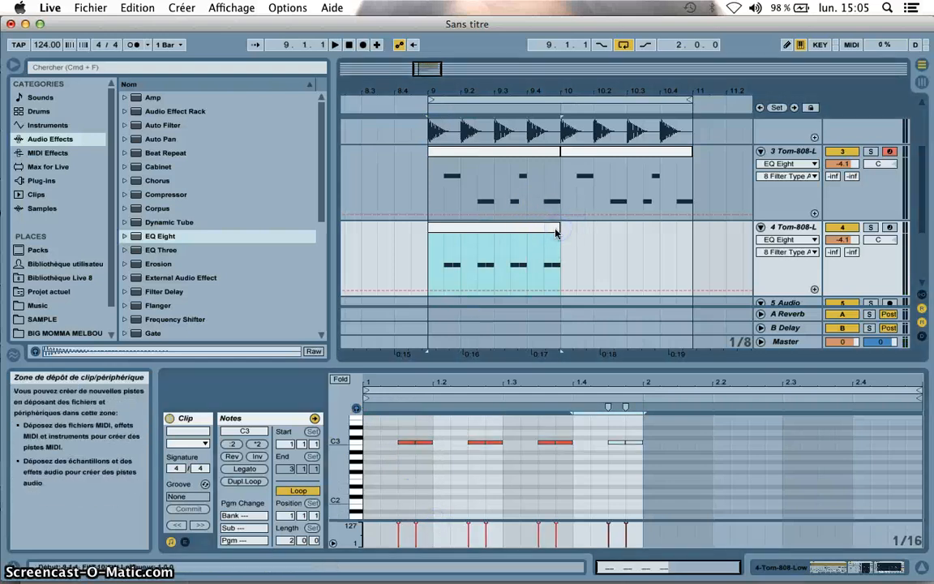
key(super+d)
Mute the original tom track and, during playback, raise the second note of the copied track's bar 10 clip to D3.
click(667, 260)
click(847, 152)
key(space)
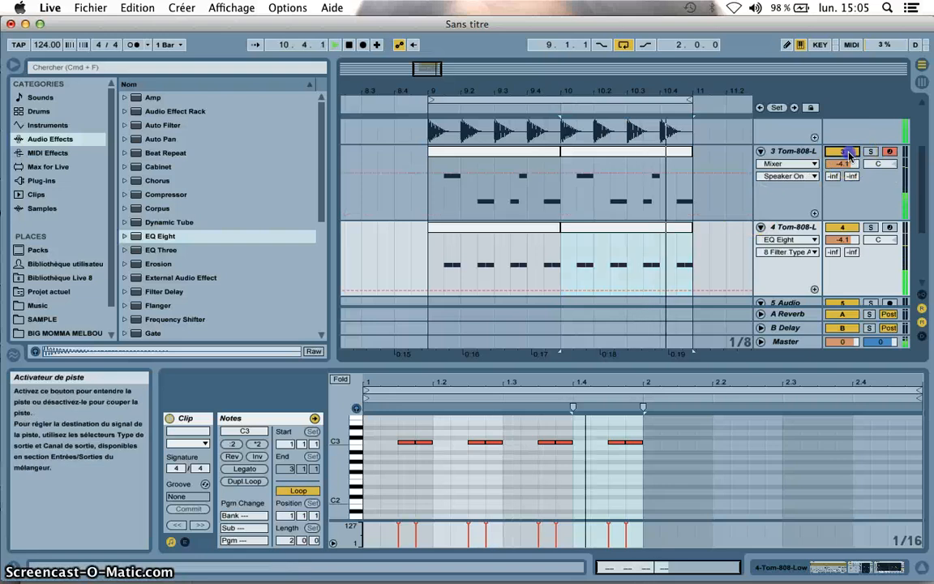
click(769, 228)
click(443, 476)
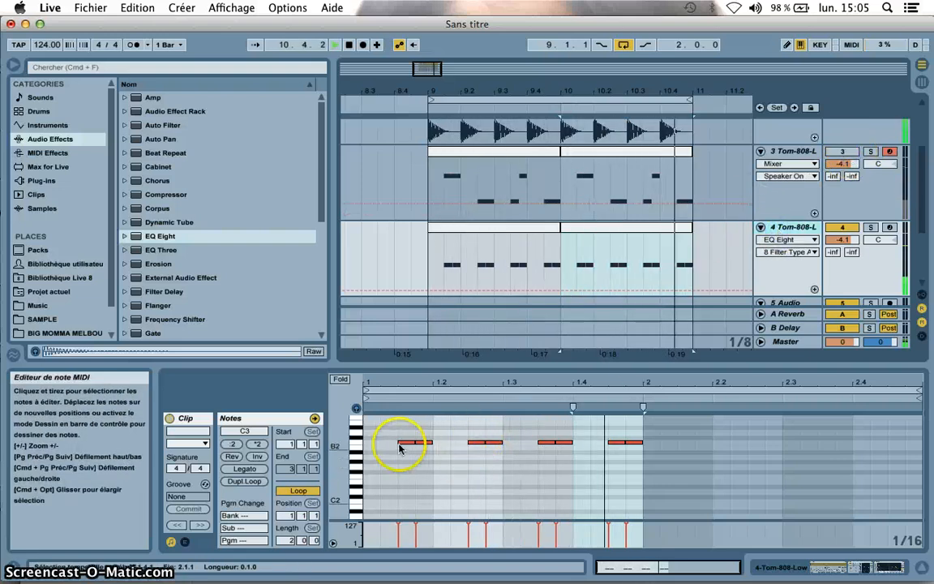
drag(421, 445, 423, 436)
key(space)
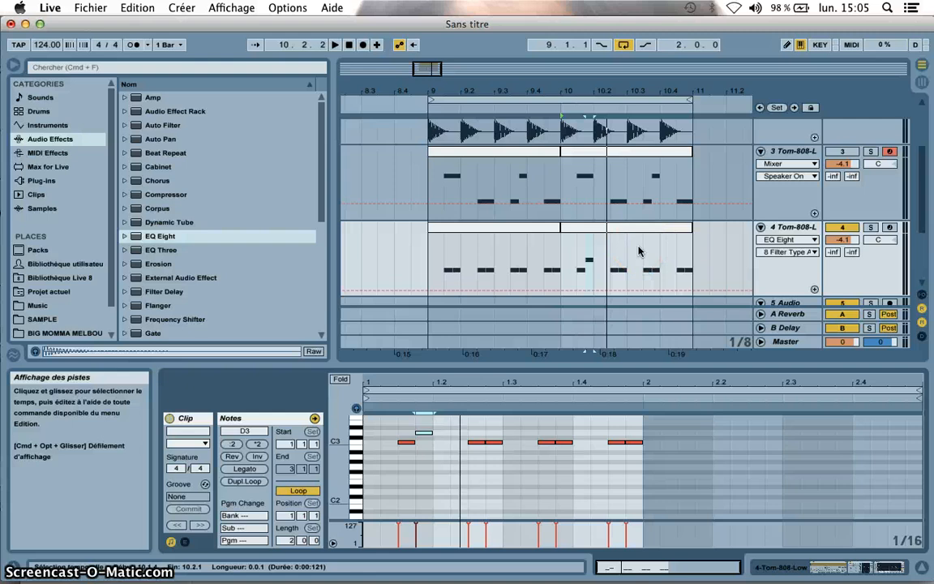
Mute the copied tom track and reactivate the original 808 tom track.
click(843, 228)
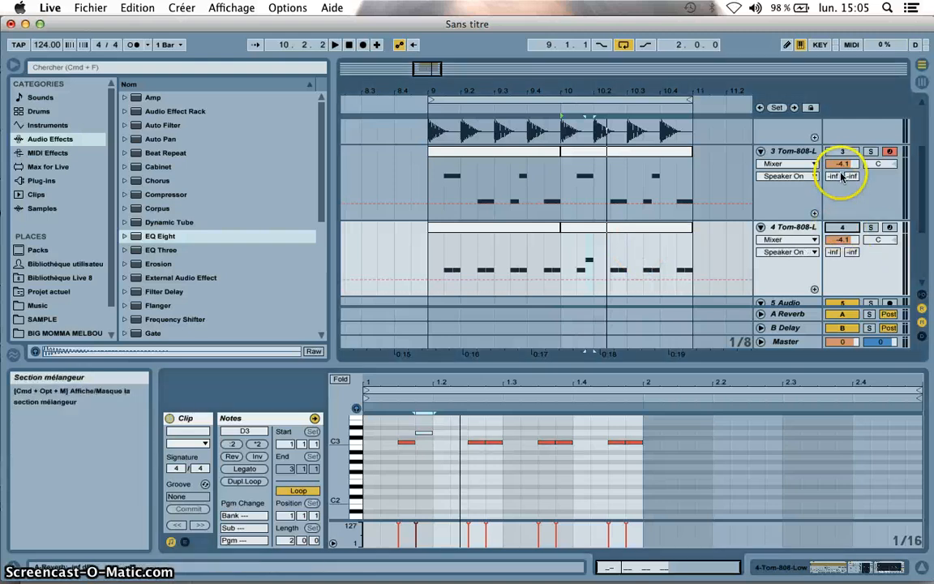
click(794, 152)
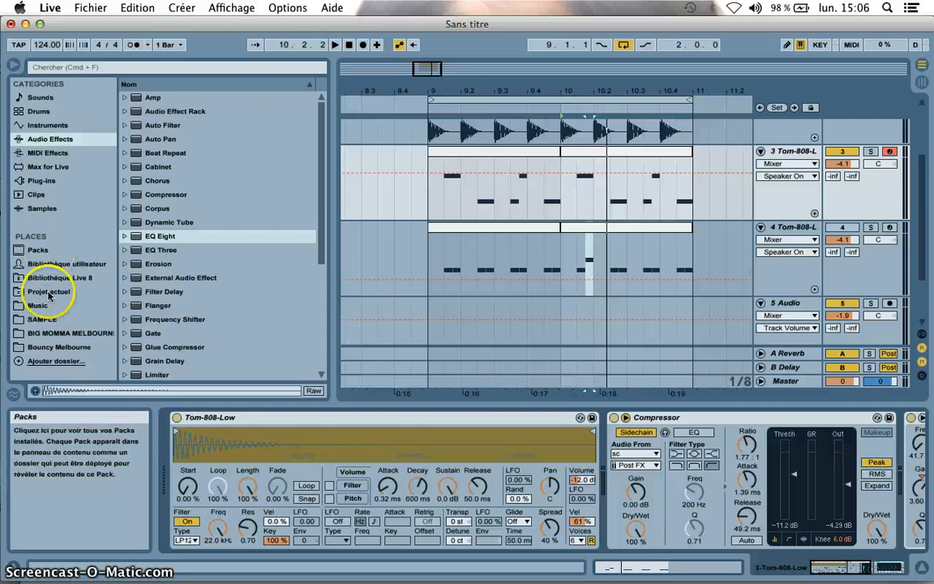
Preview the 707 and 808 tom samples in the sample library, ending on Tom-808-Low.aif.
click(34, 207)
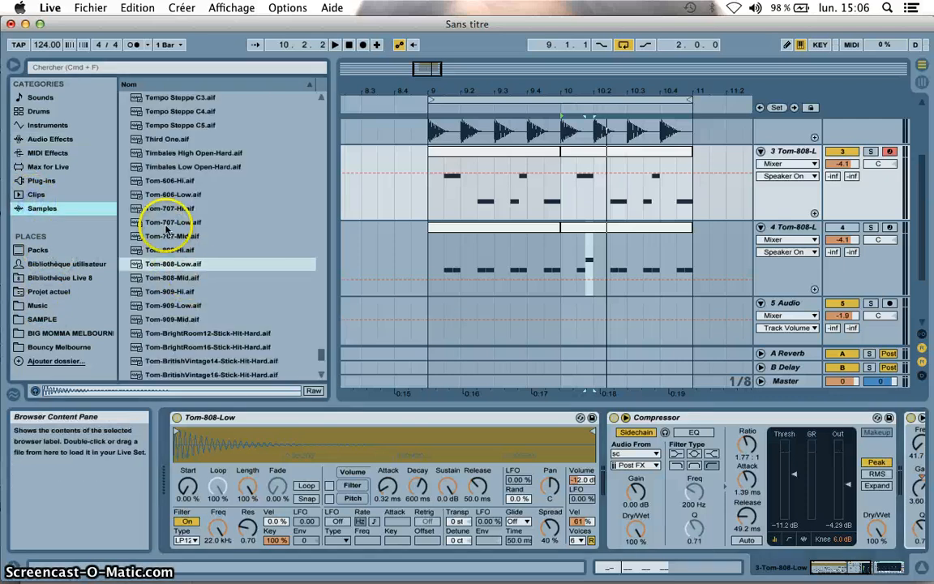
click(165, 223)
click(165, 235)
click(167, 249)
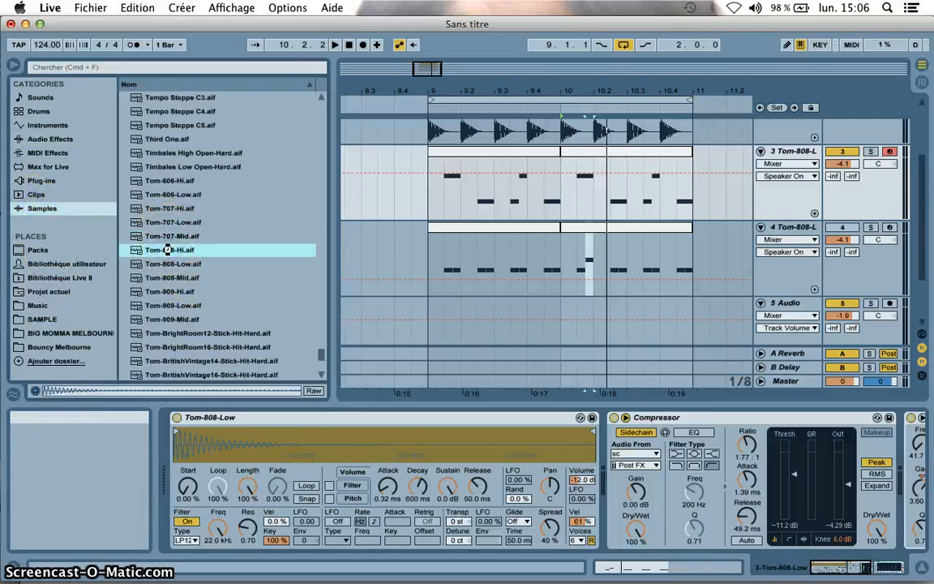
click(168, 264)
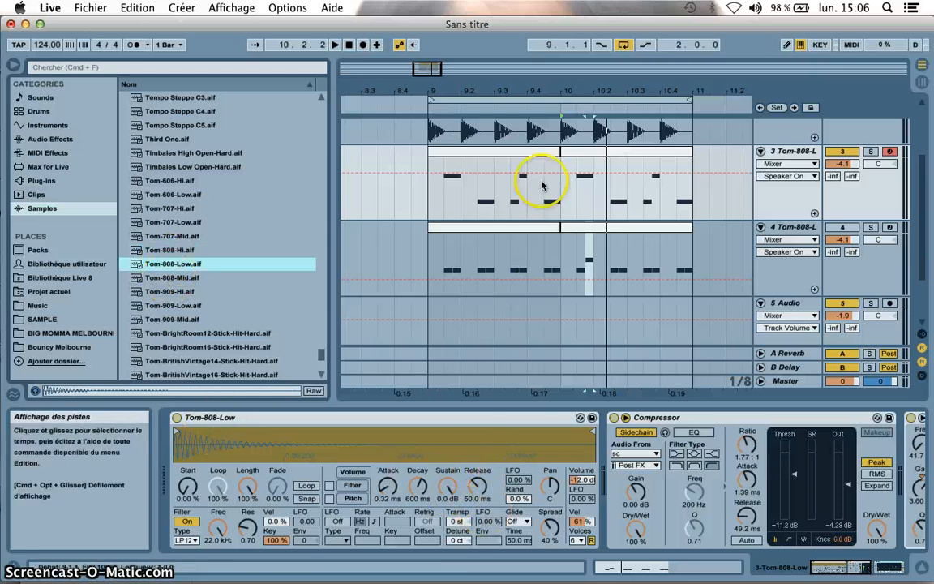
Review the original tom track's devices and its bar 9 MIDI notes, checking the piano-roll keys down to C2.
click(799, 151)
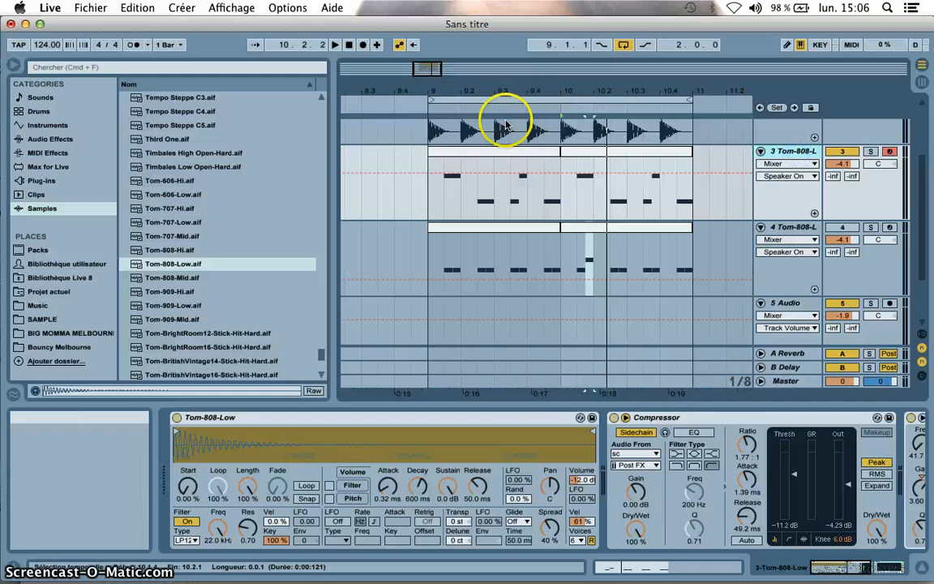
double_click(492, 151)
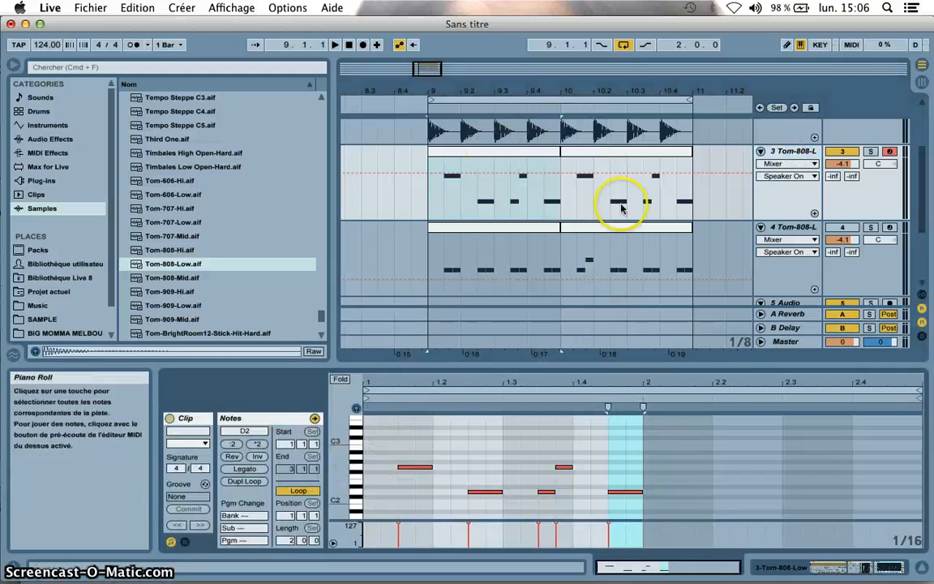
double_click(801, 152)
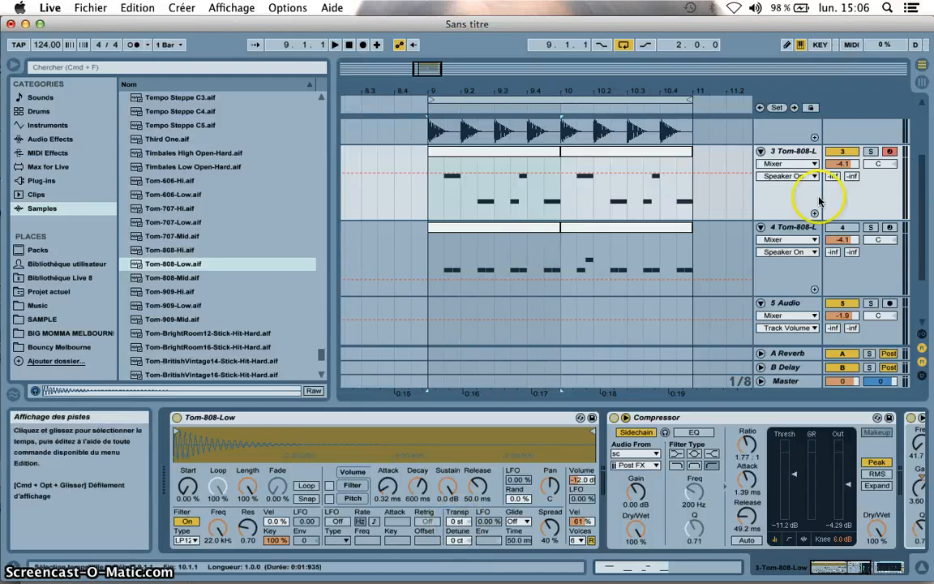
click(793, 153)
click(526, 150)
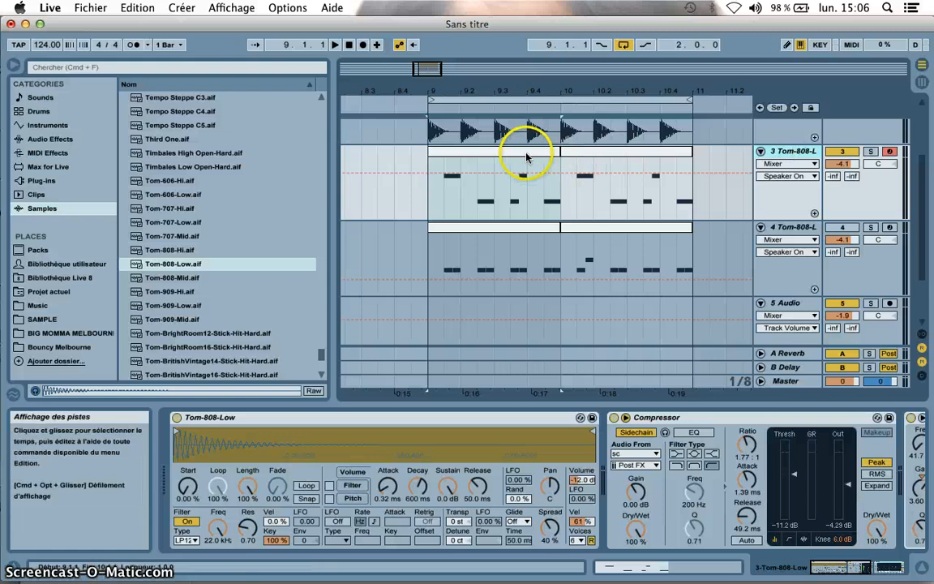
click(355, 439)
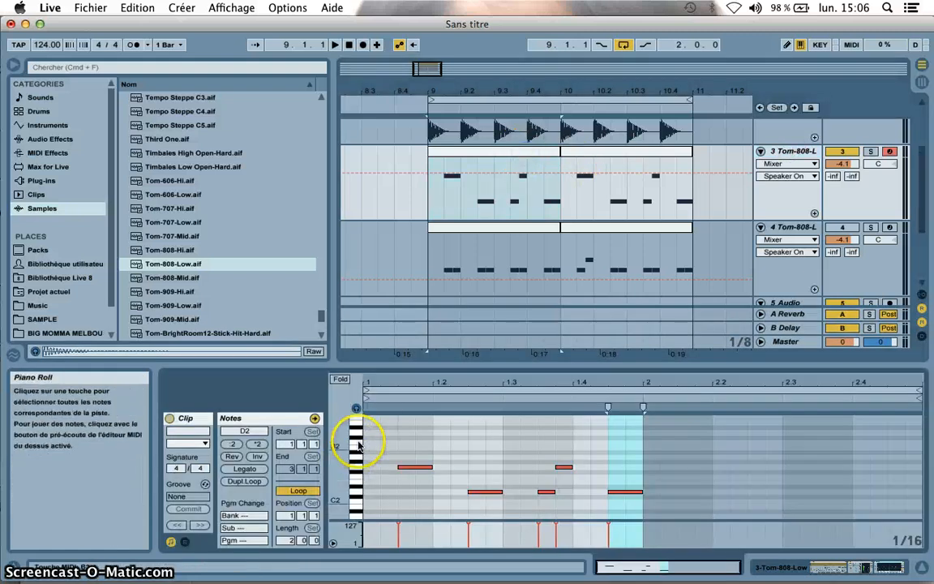
click(357, 504)
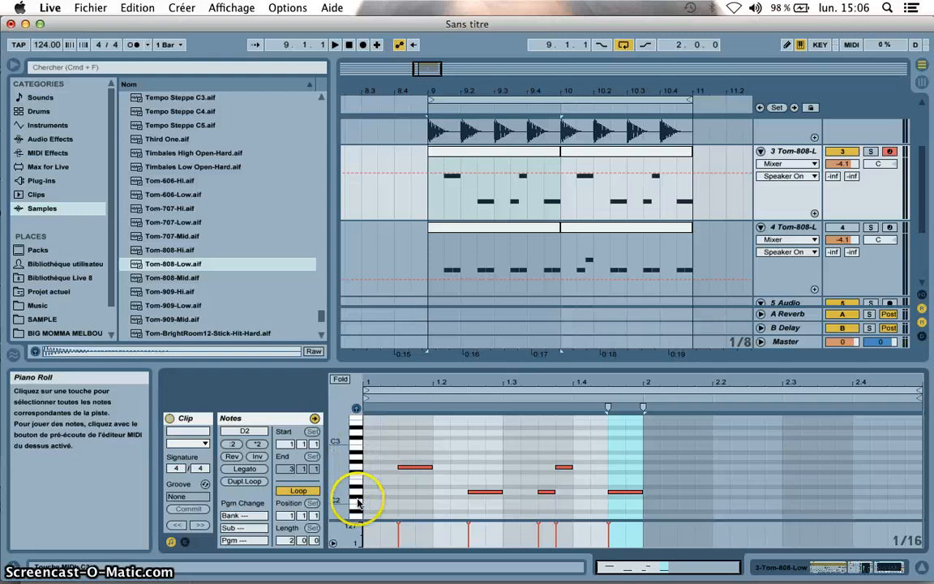
Play the bars 9–10 loop with the kick and the original tom bassline.
click(408, 469)
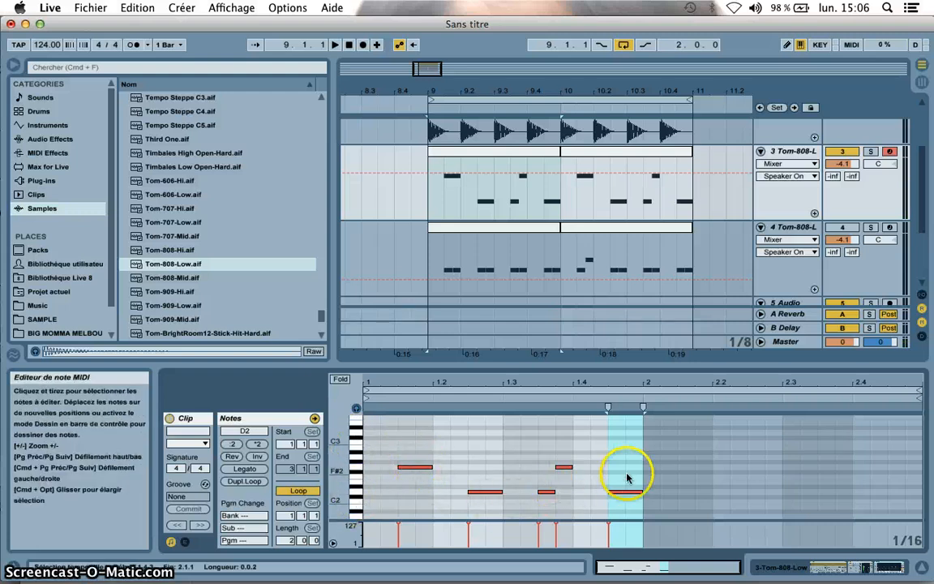
key(space)
scroll(696, 239, up, 1)
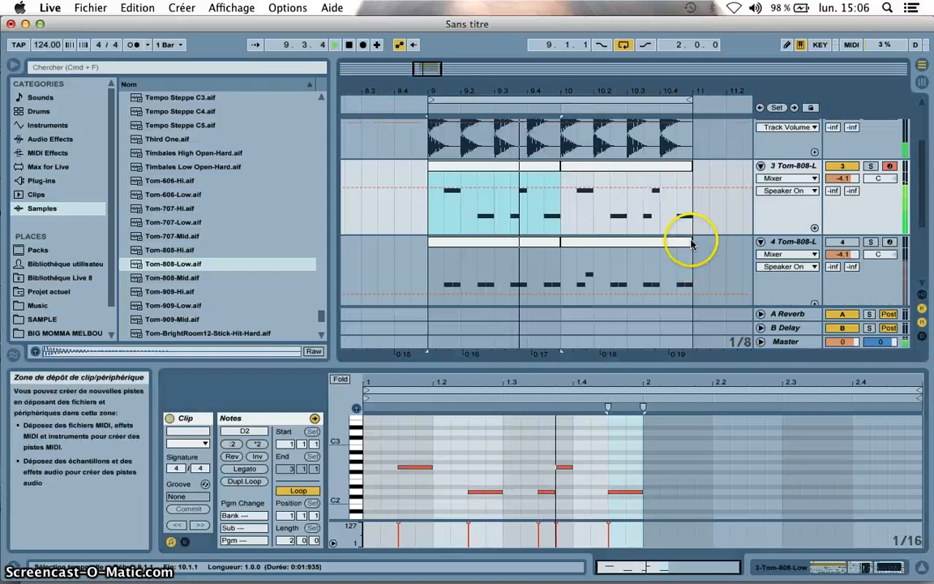
Audition a 54.3 ms volume attack on the original tom track's Tom-808-Low device during playback, and bring it back down to 0.35 ms.
click(794, 166)
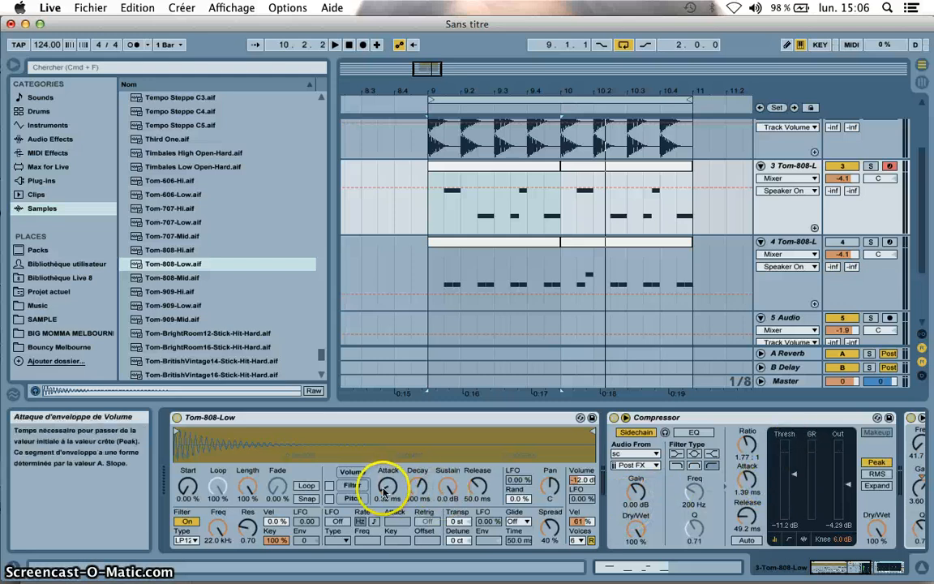
drag(388, 488, 390, 487)
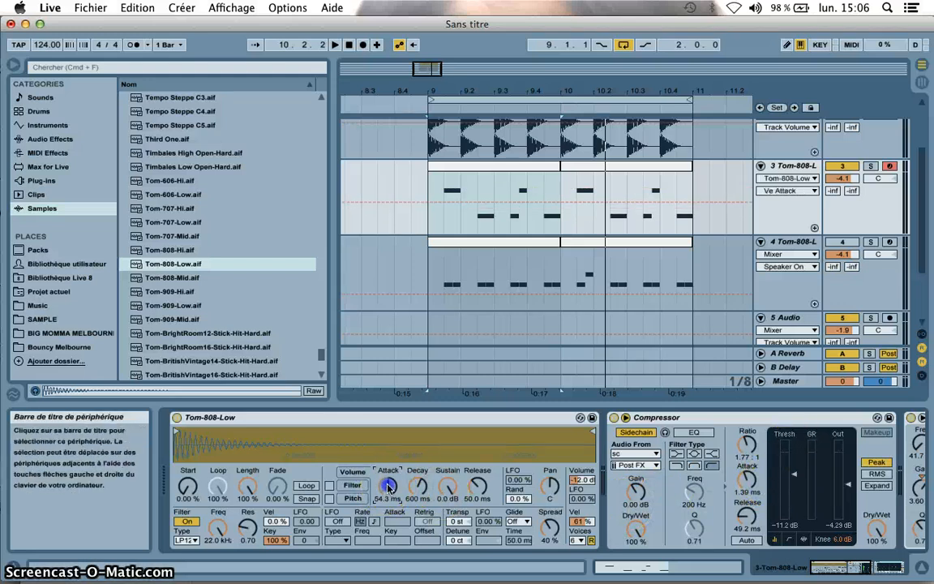
key(space)
drag(388, 486, 387, 487)
key(space)
scroll(448, 247, up, 3)
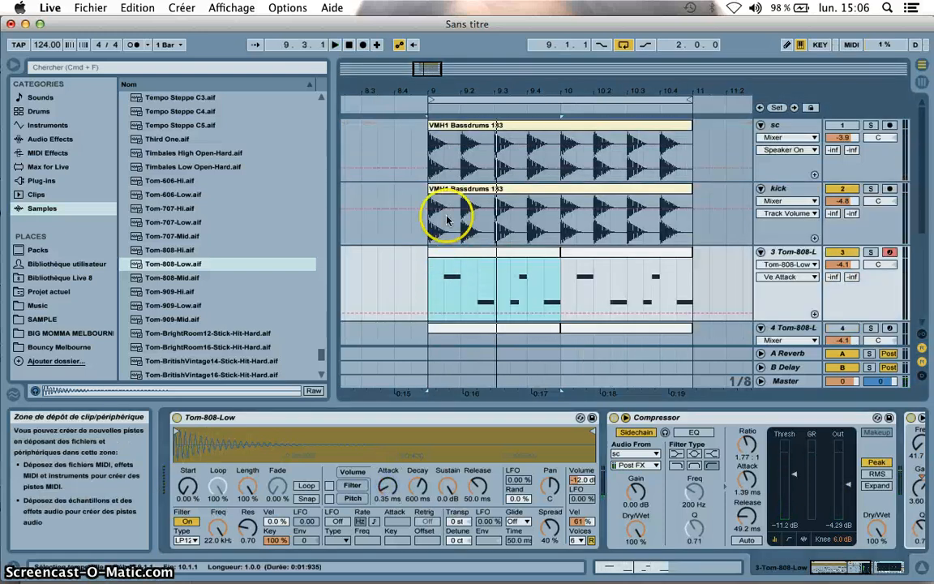
Place the insert marker at bar 9 on the original tom track and examine its notes against the kicks through bar 10.
drag(463, 85, 463, 83)
click(399, 287)
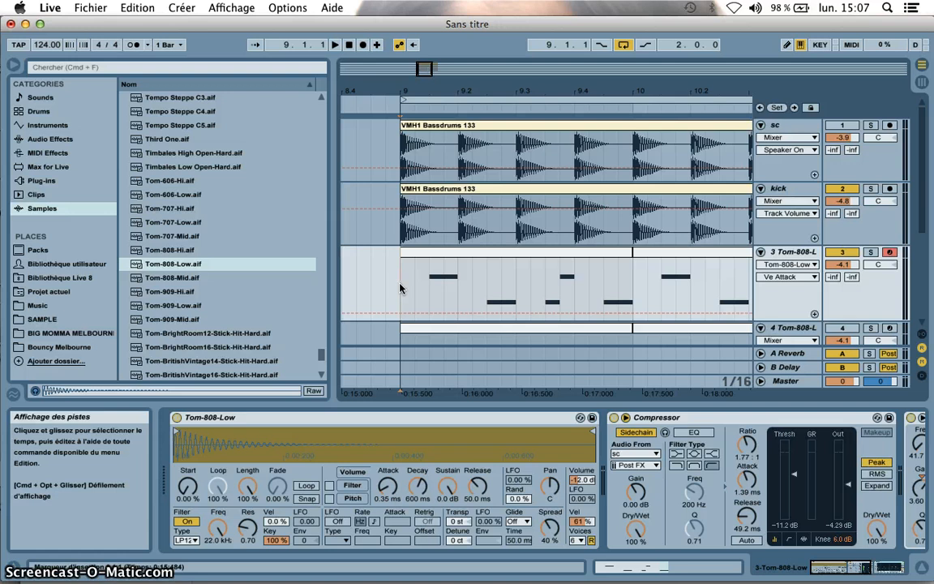
click(406, 282)
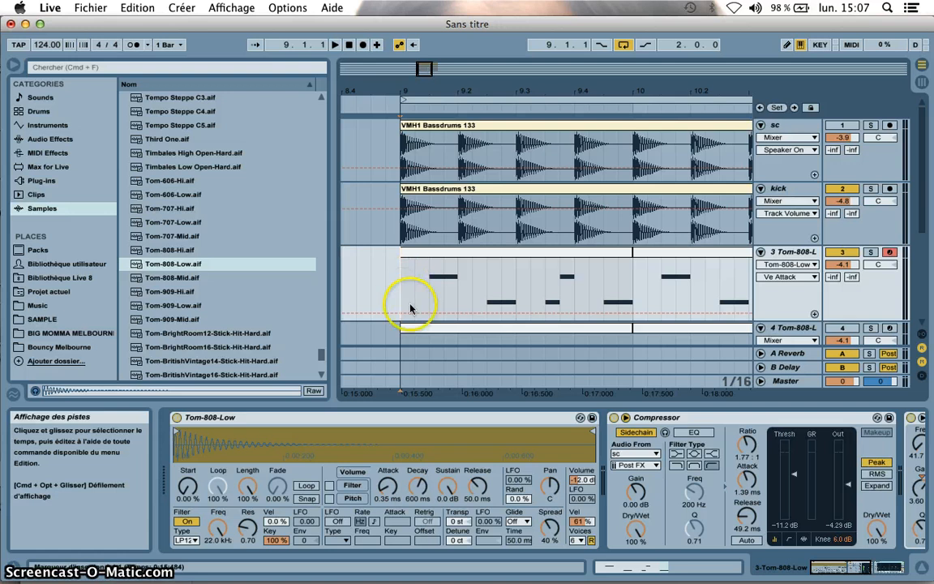
drag(427, 87, 426, 258)
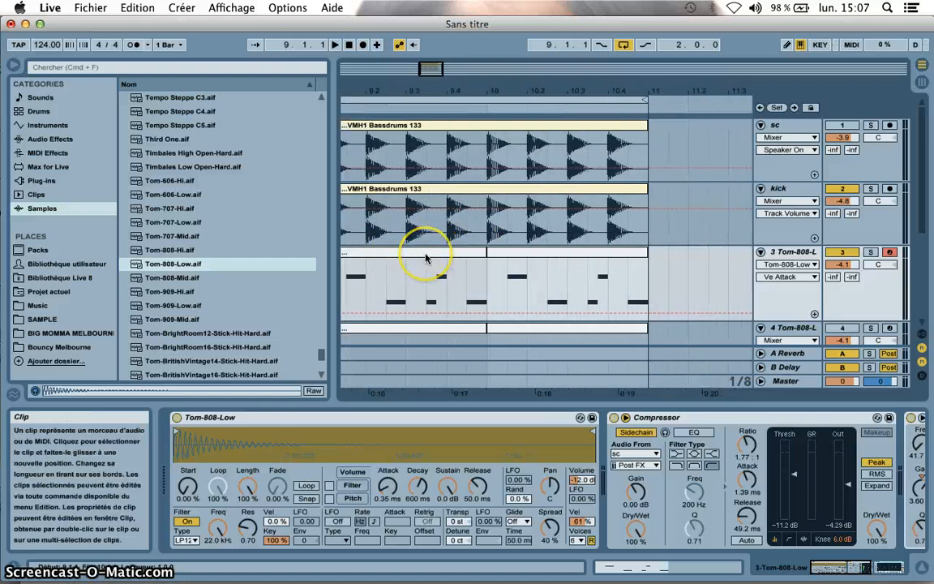
scroll(426, 258, left, 2)
scroll(426, 258, down, 4)
scroll(426, 258, up, 4)
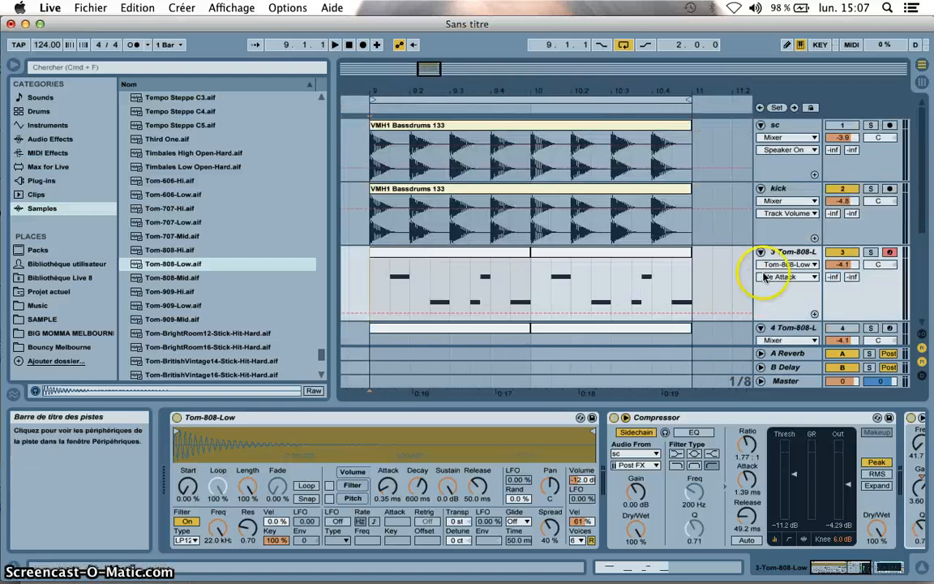
Review the original tom track's Compressor and EQ Eight, and browse the library of audio effects.
click(617, 492)
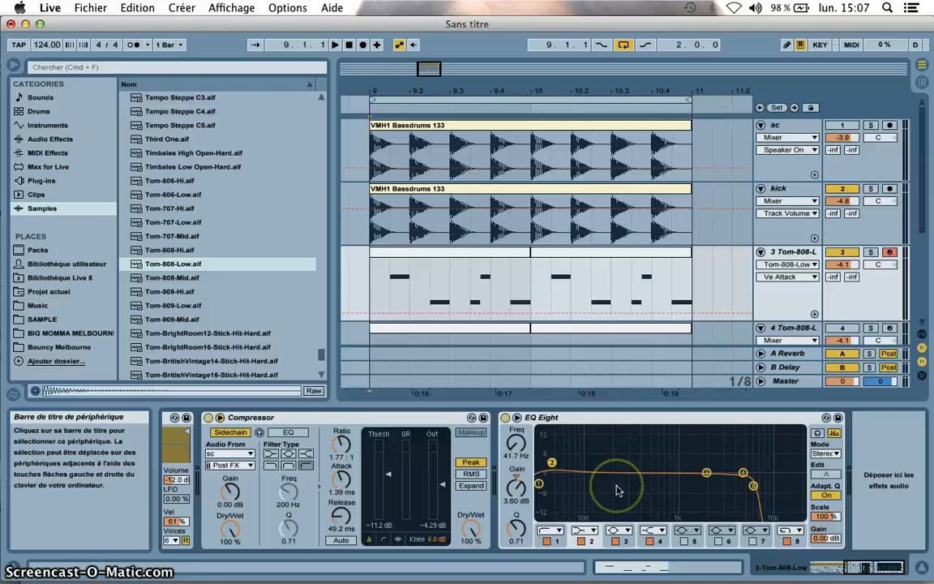
scroll(267, 236, down, 3)
scroll(268, 235, up, 15)
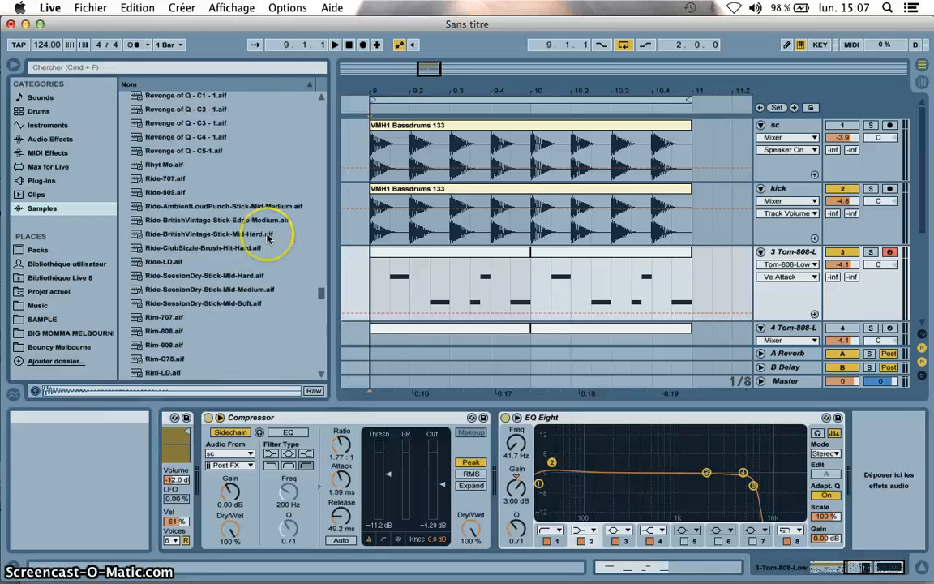
scroll(267, 235, up, 5)
click(50, 139)
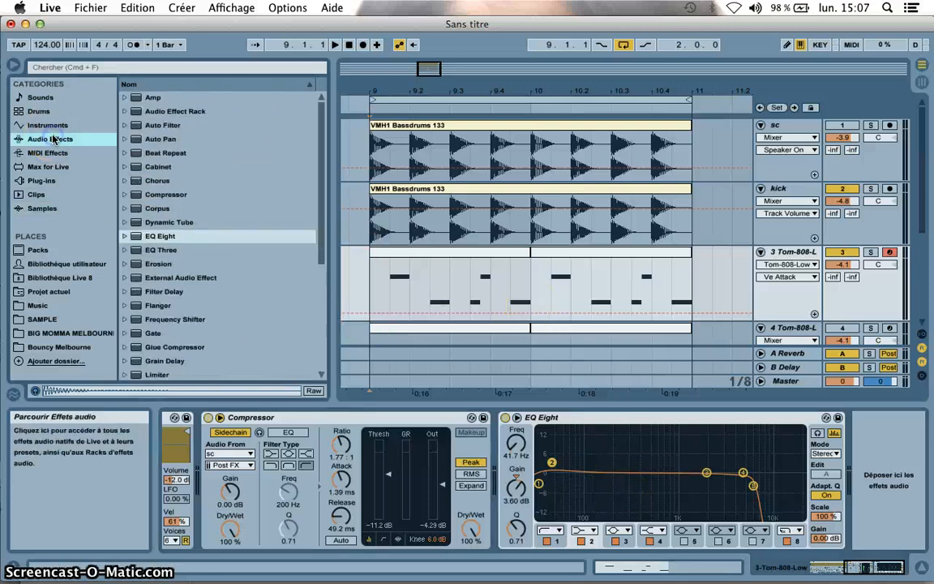
scroll(236, 308, down, 10)
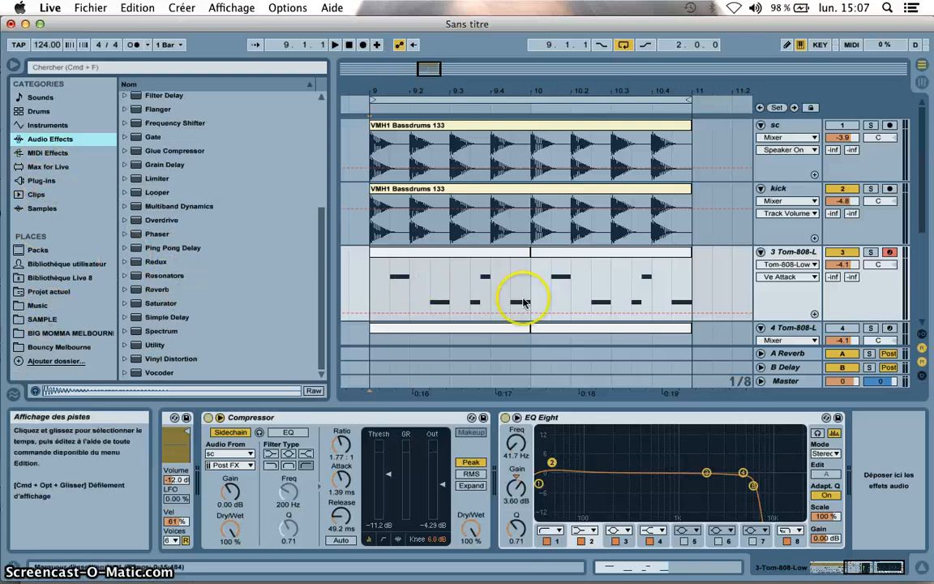
scroll(523, 303, right, 1)
scroll(523, 302, down, 3)
scroll(523, 302, up, 3)
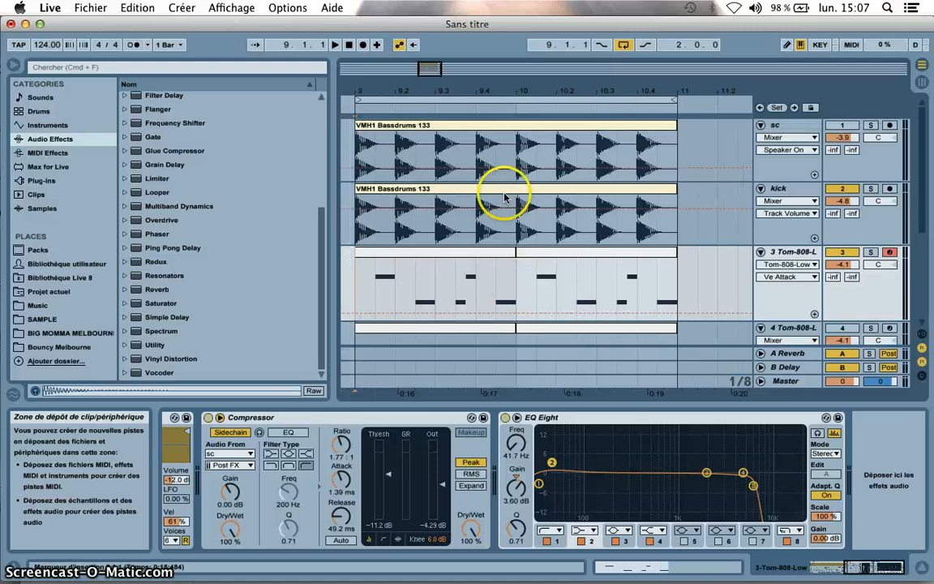
scroll(571, 307, left, 3)
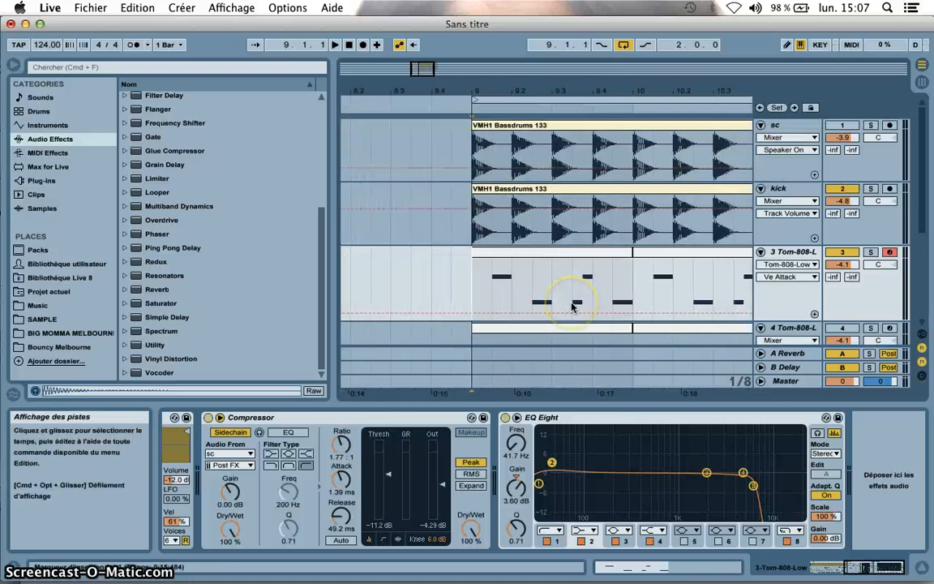
scroll(571, 307, right, 3)
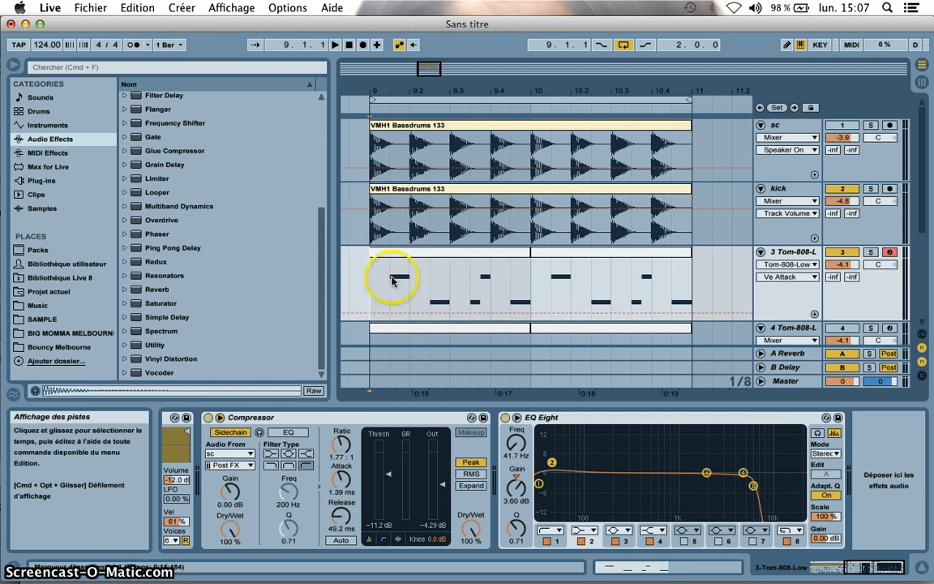
scroll(485, 250, down, 3)
scroll(486, 251, up, 3)
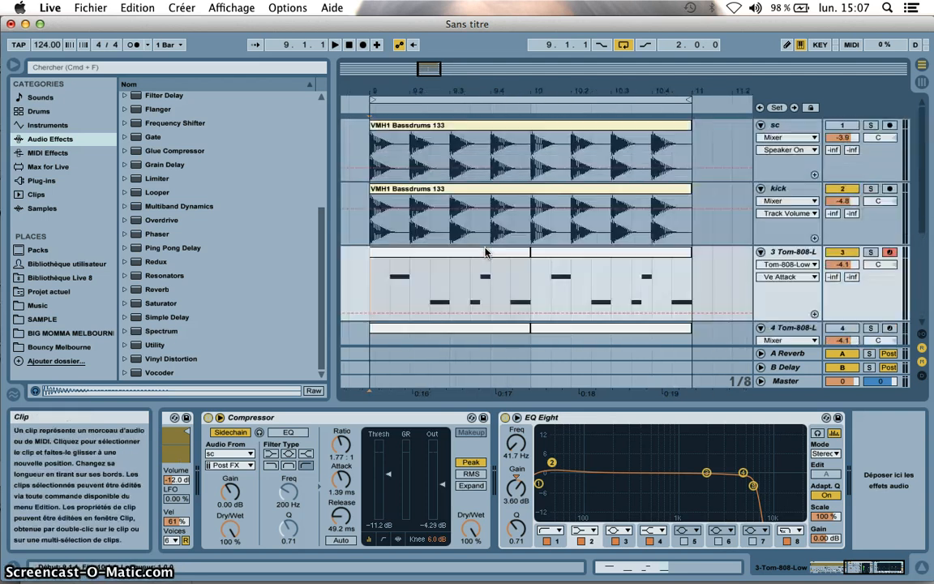